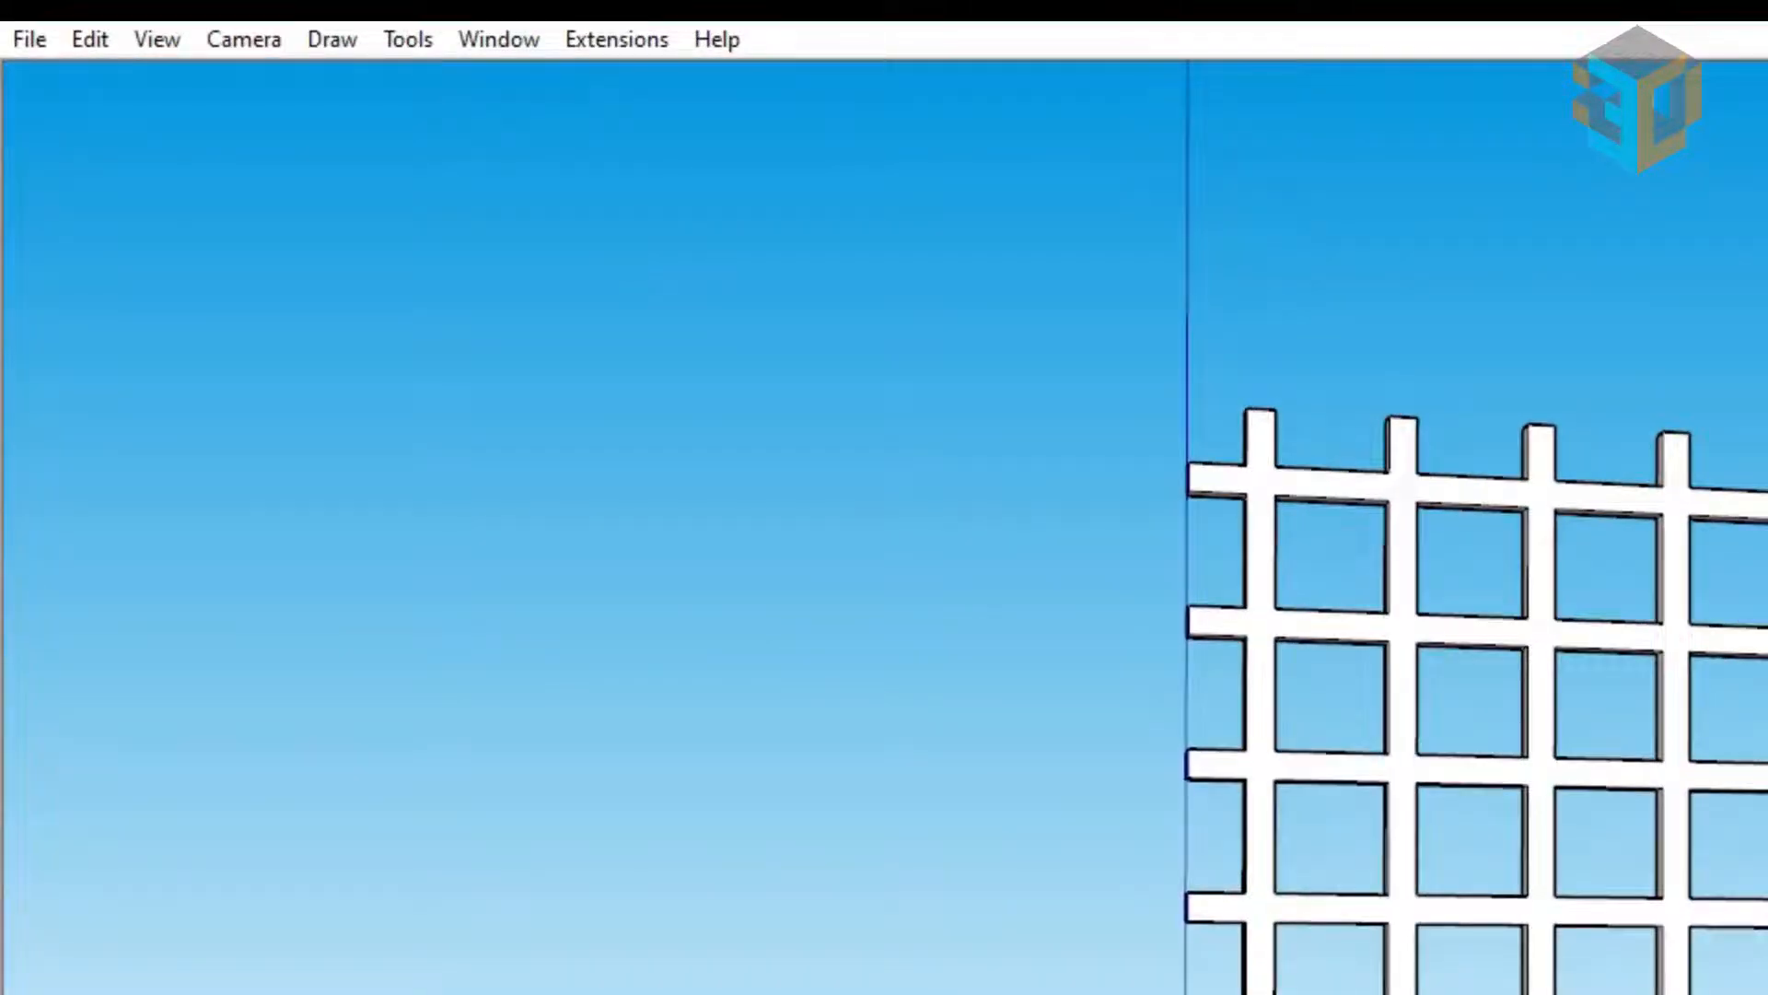
Step: Enable the True Bend toolbar and place it in the empty area beside the lattice
{"action": "left_click", "coordinate": [164, 42]}
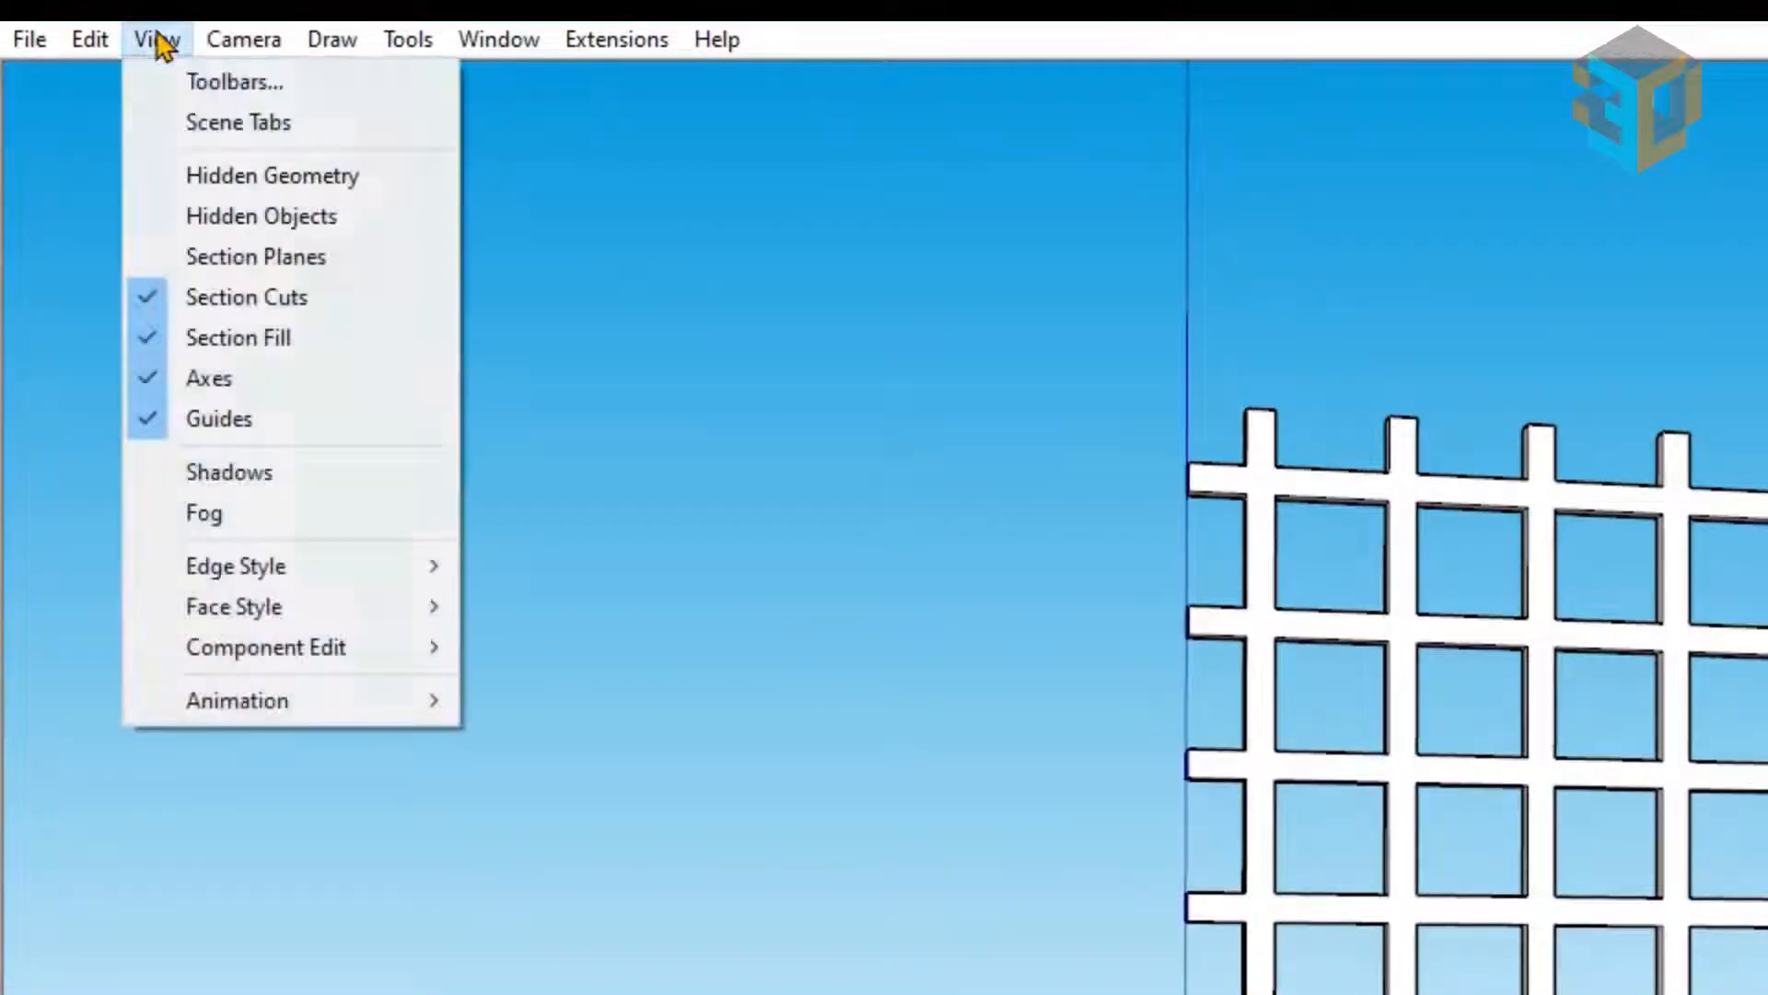
{"action": "left_click", "coordinate": [193, 83]}
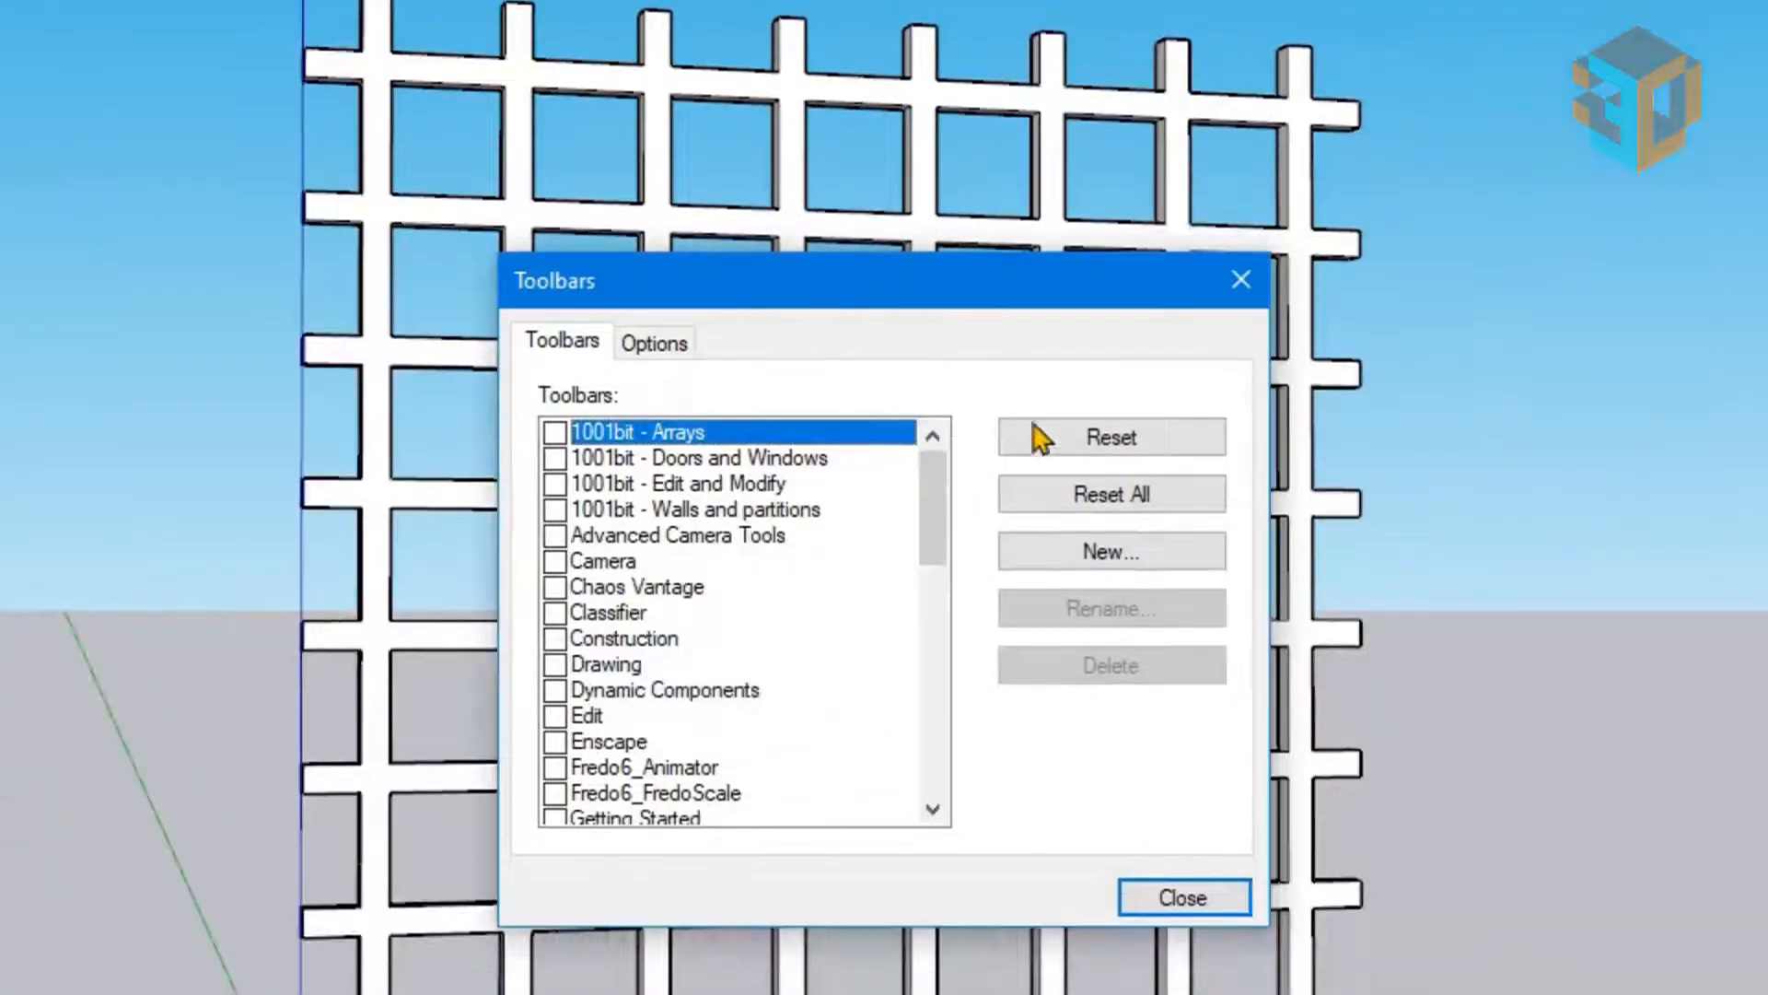
{"action": "left_click_drag", "start_coordinate": [920, 501], "coordinate": [930, 698]}
{"action": "left_click", "coordinate": [556, 690]}
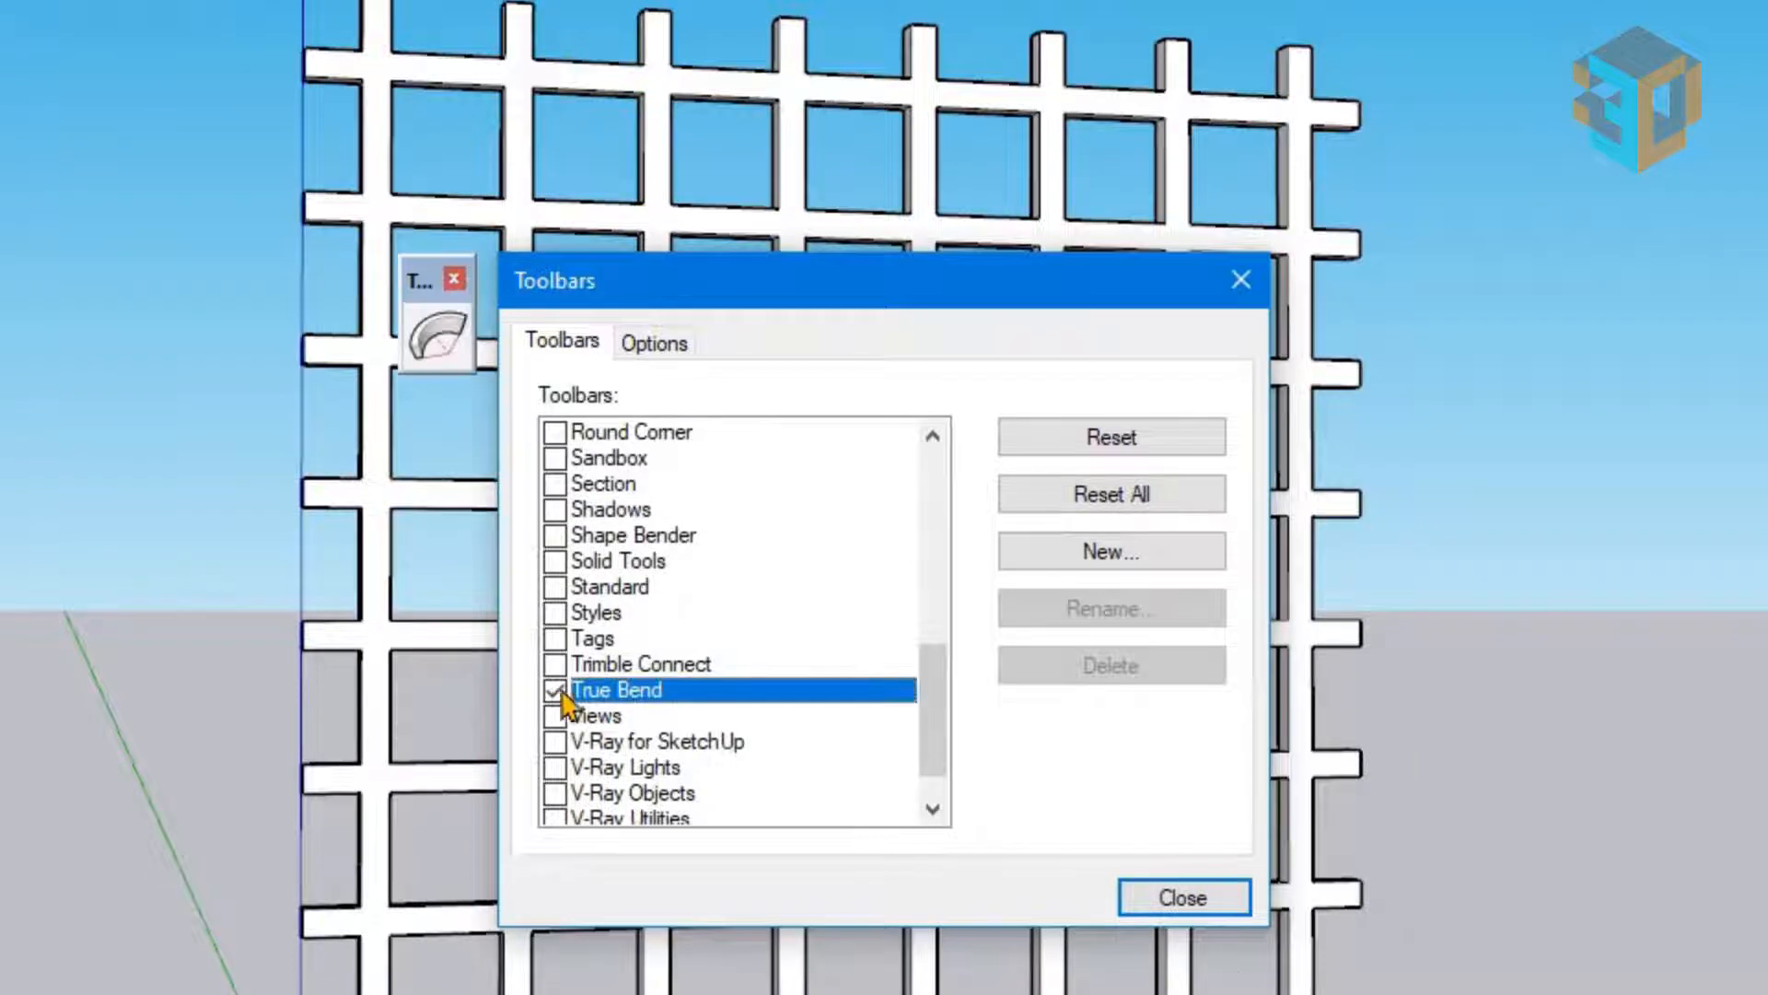
{"action": "left_click", "coordinate": [1197, 895]}
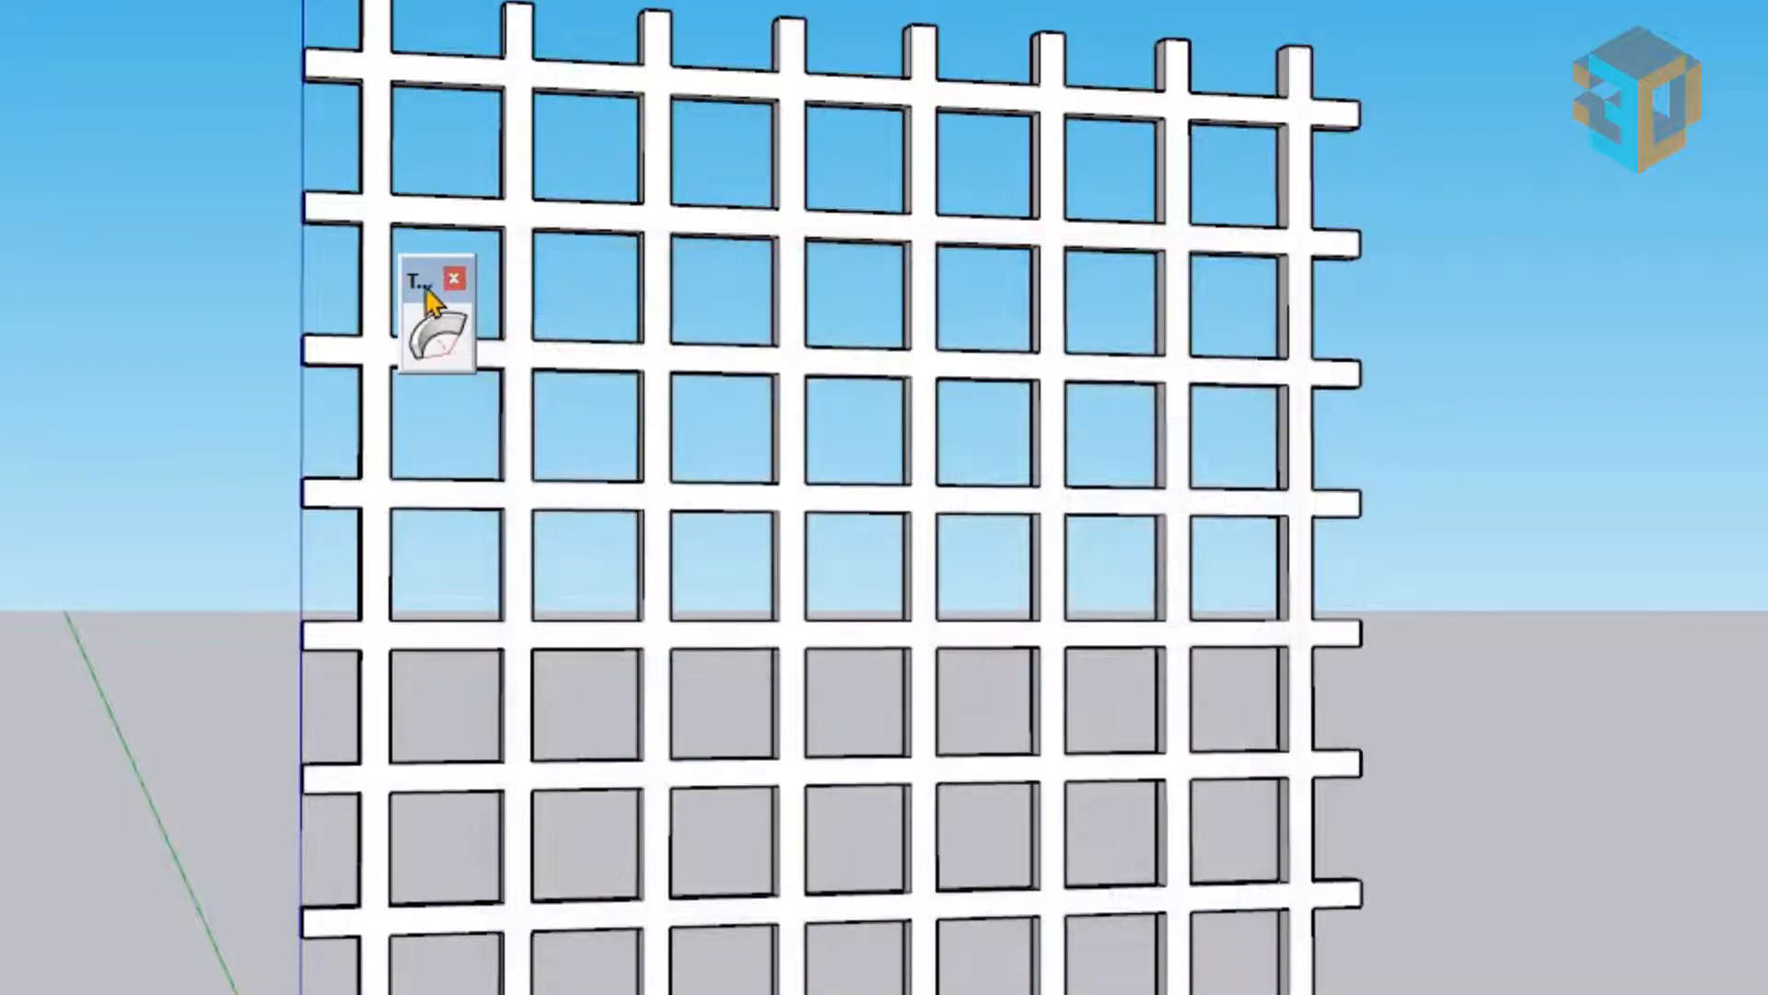
{"action": "left_click_drag", "start_coordinate": [426, 293], "coordinate": [210, 104]}
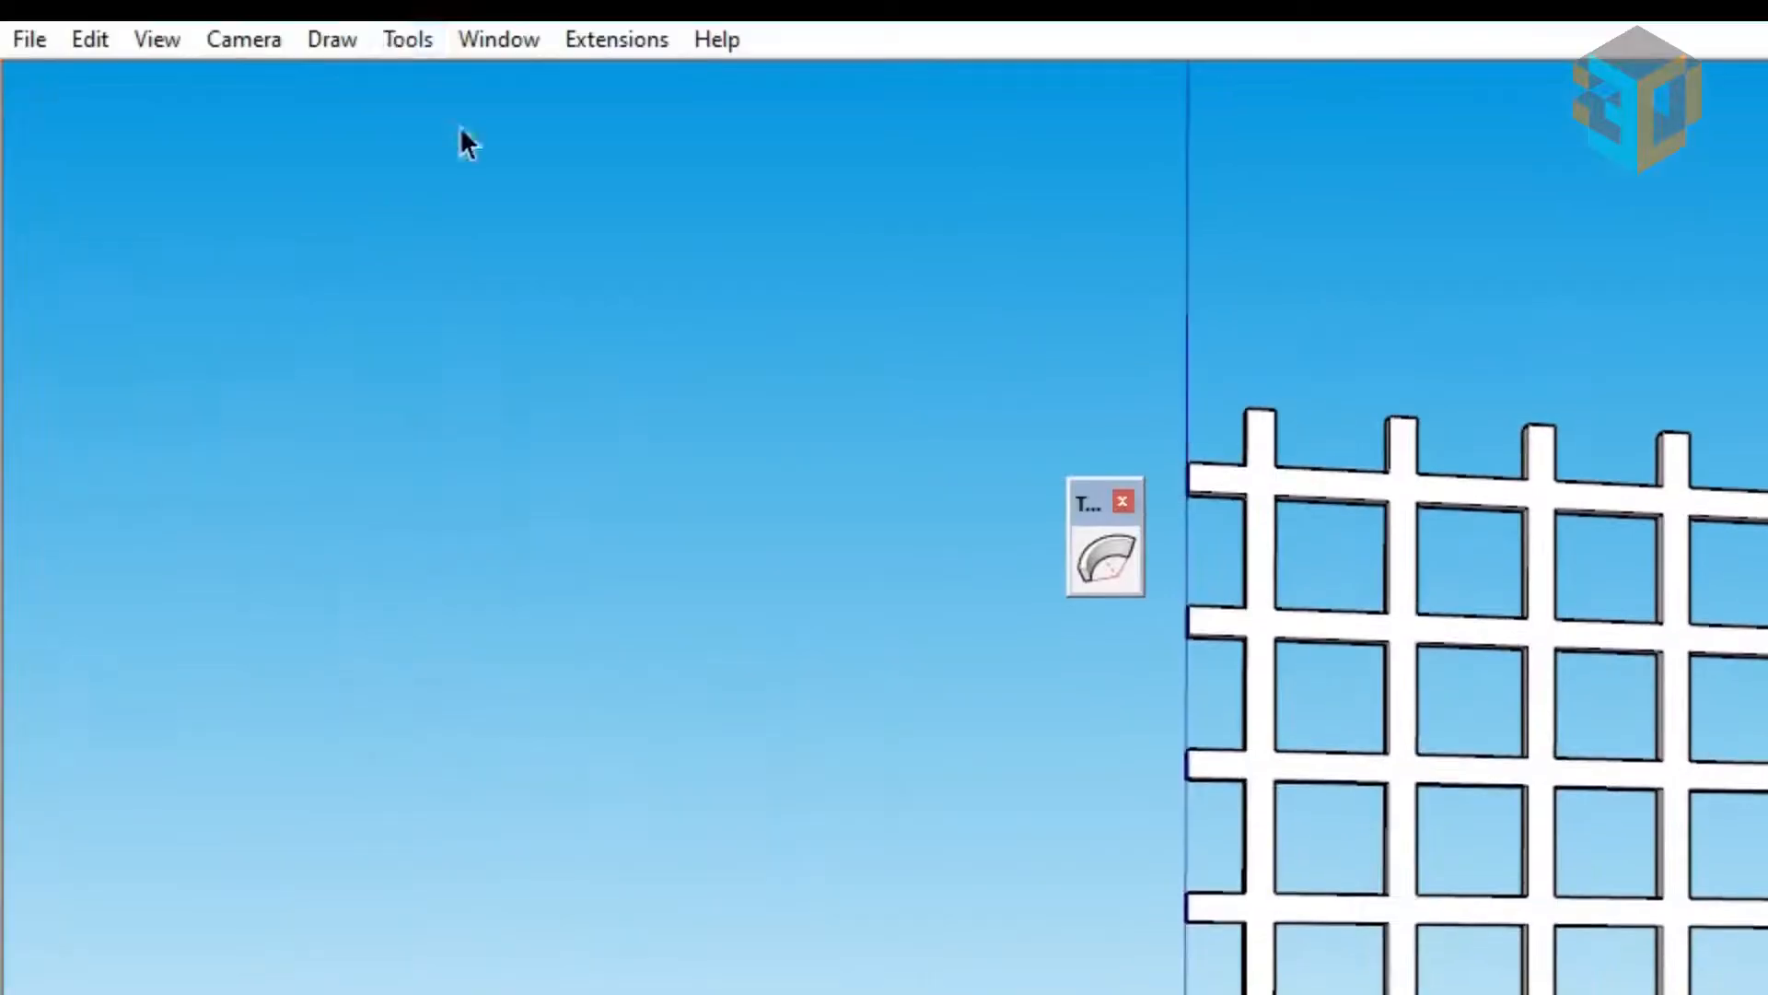
Step: Examine the other ways to start TrueBend, among the tool commands and in the lattice's context options
{"action": "left_click", "coordinate": [405, 39]}
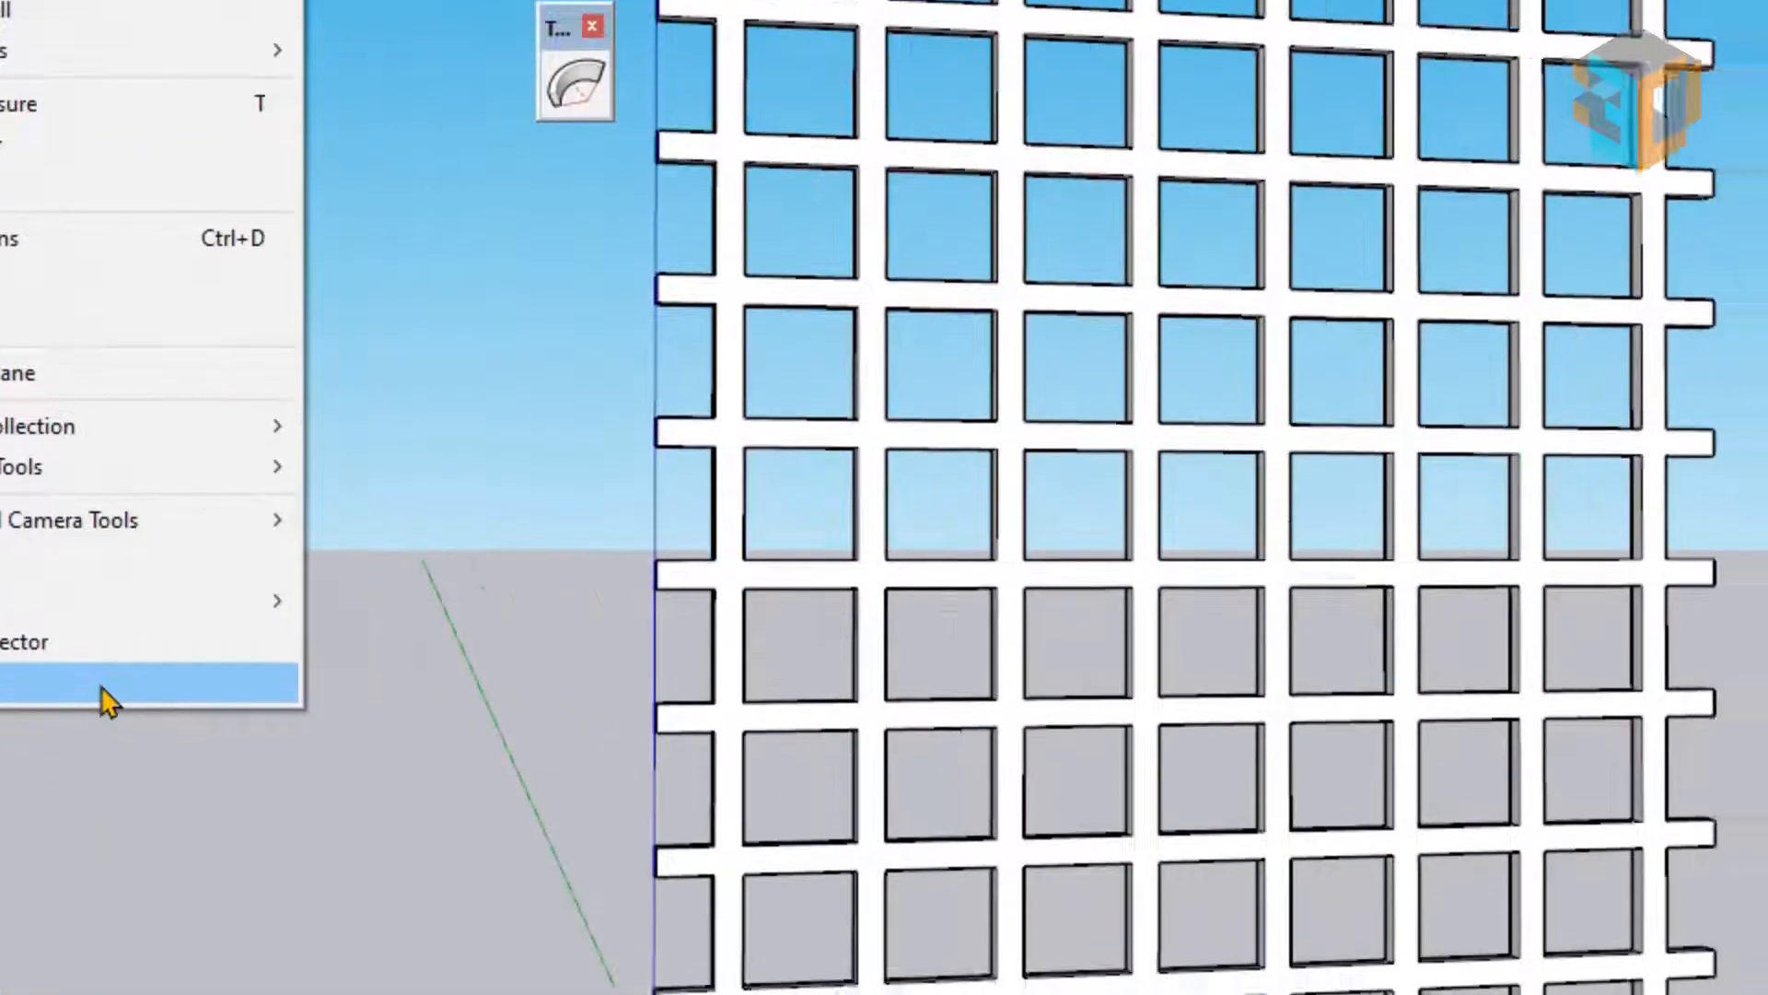
{"action": "left_click", "coordinate": [634, 722]}
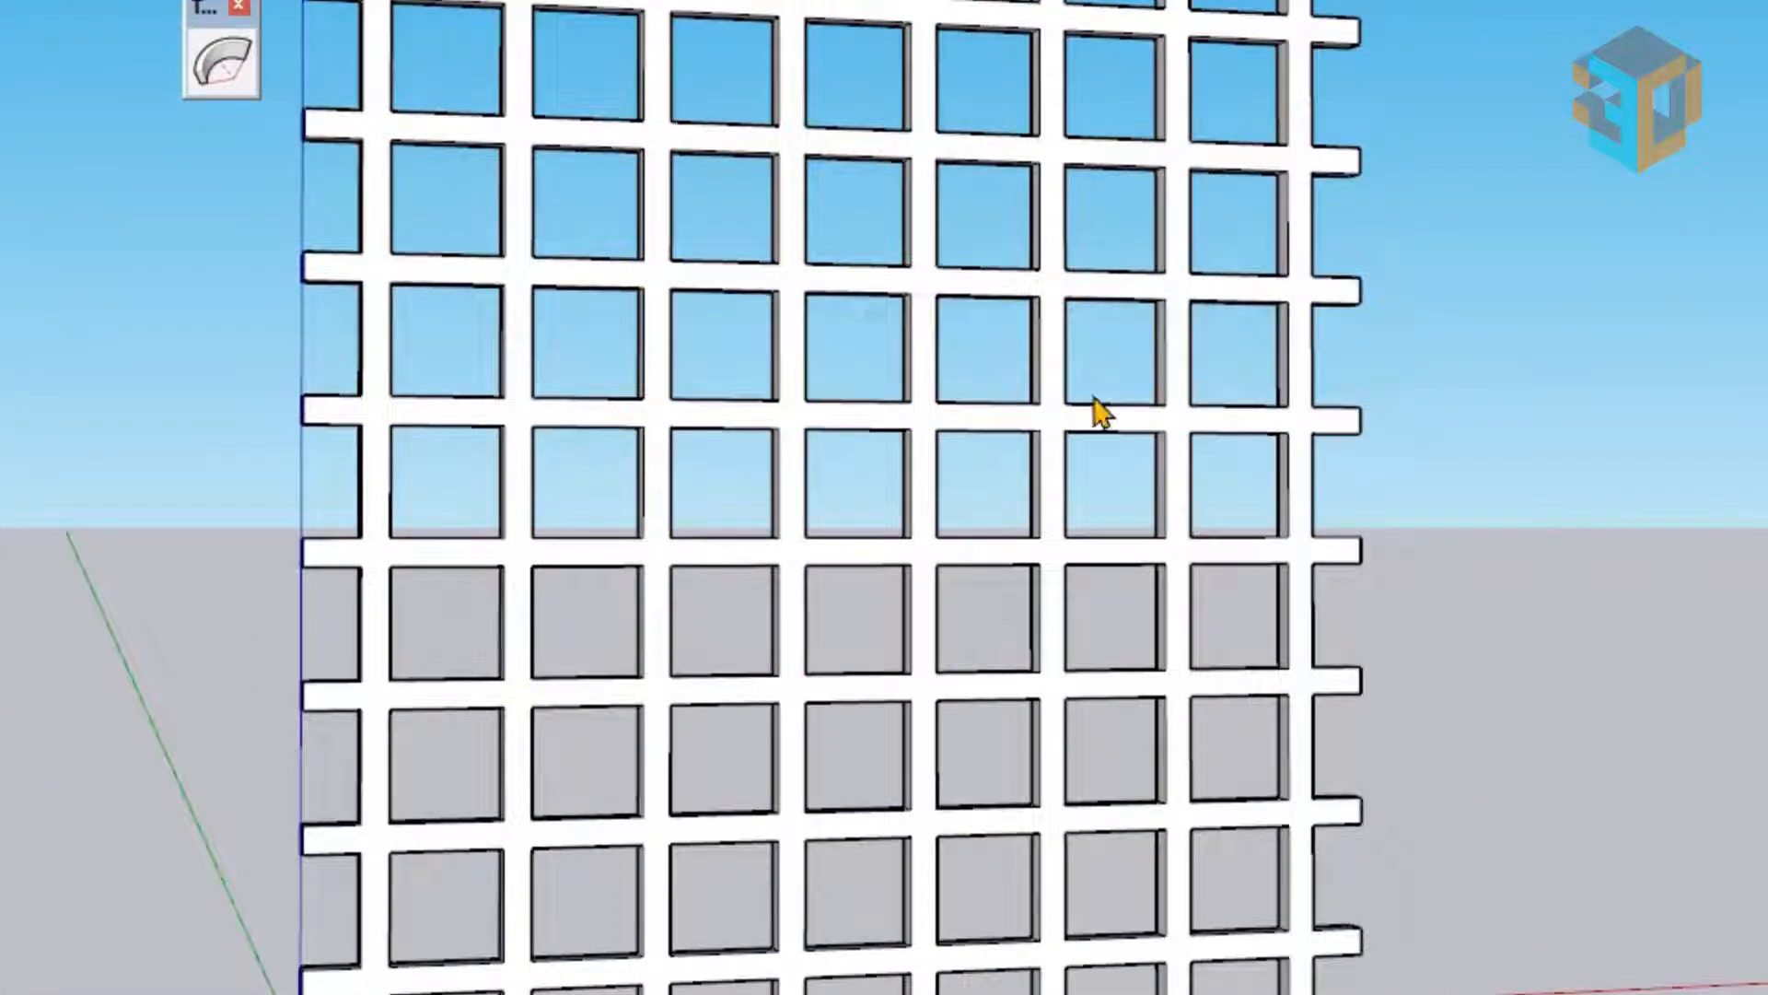
{"action": "right_click", "coordinate": [929, 297]}
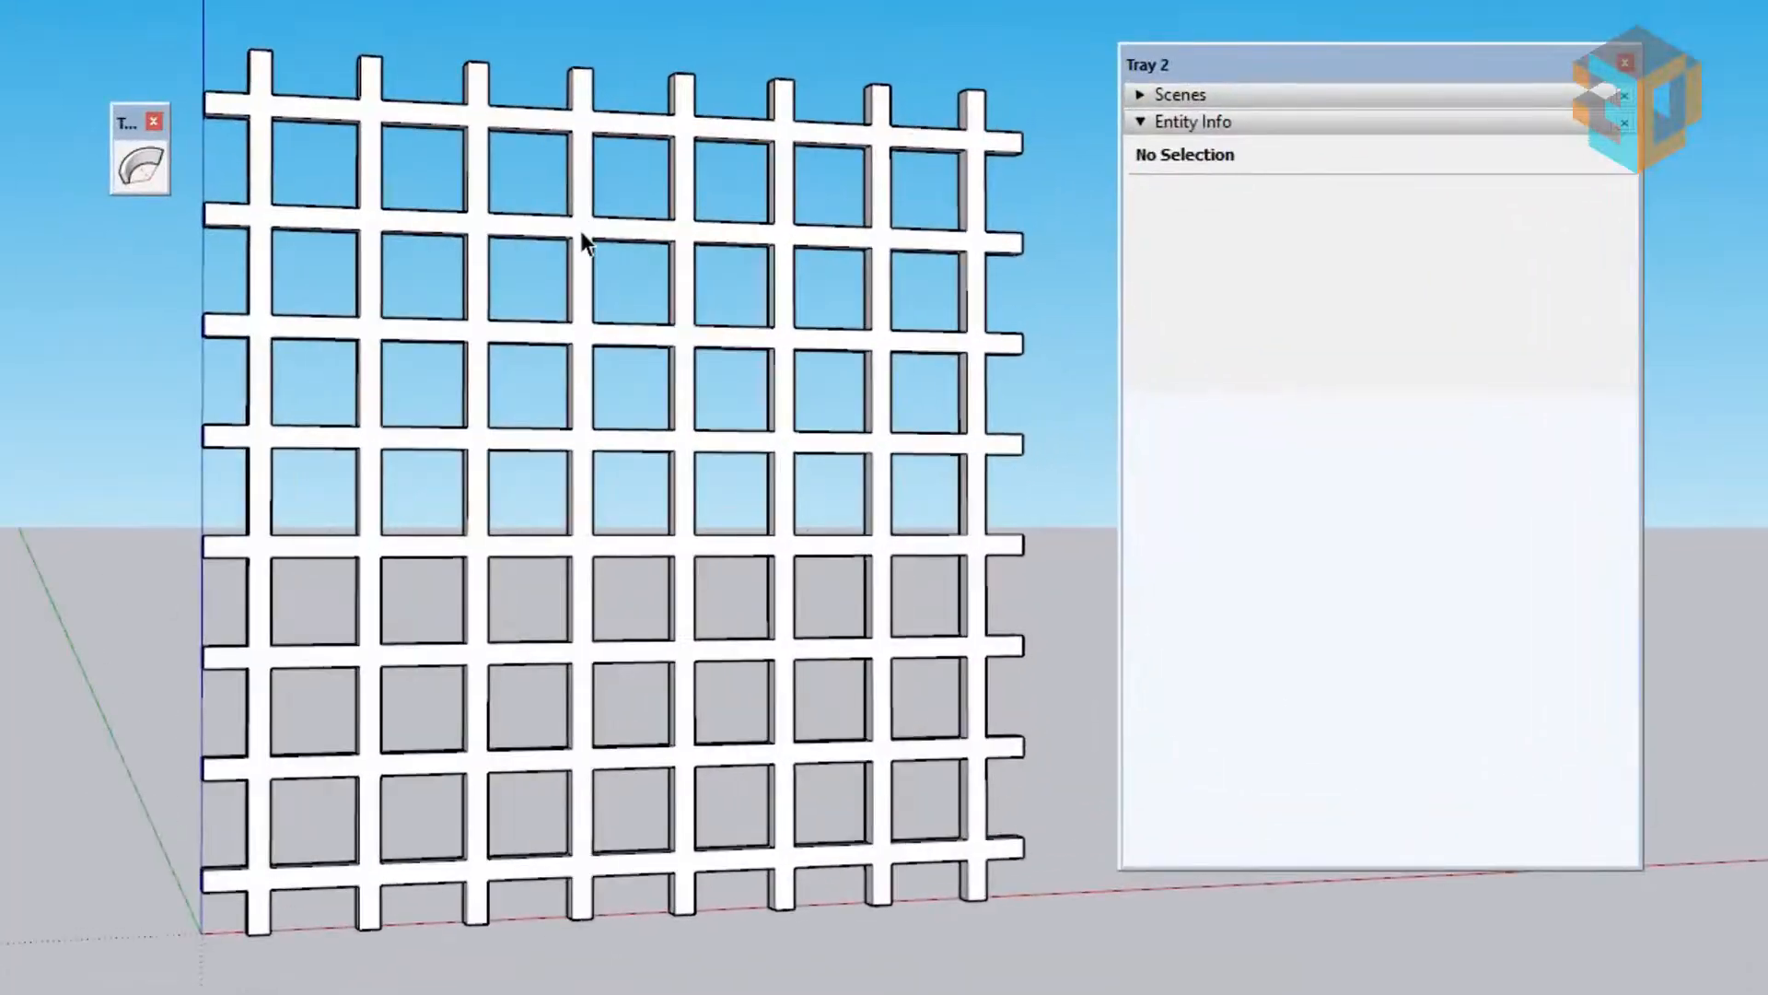
Step: Select all of the lattice's loose geometry and try to bend it with TrueBend
{"action": "triple_click", "coordinate": [838, 324]}
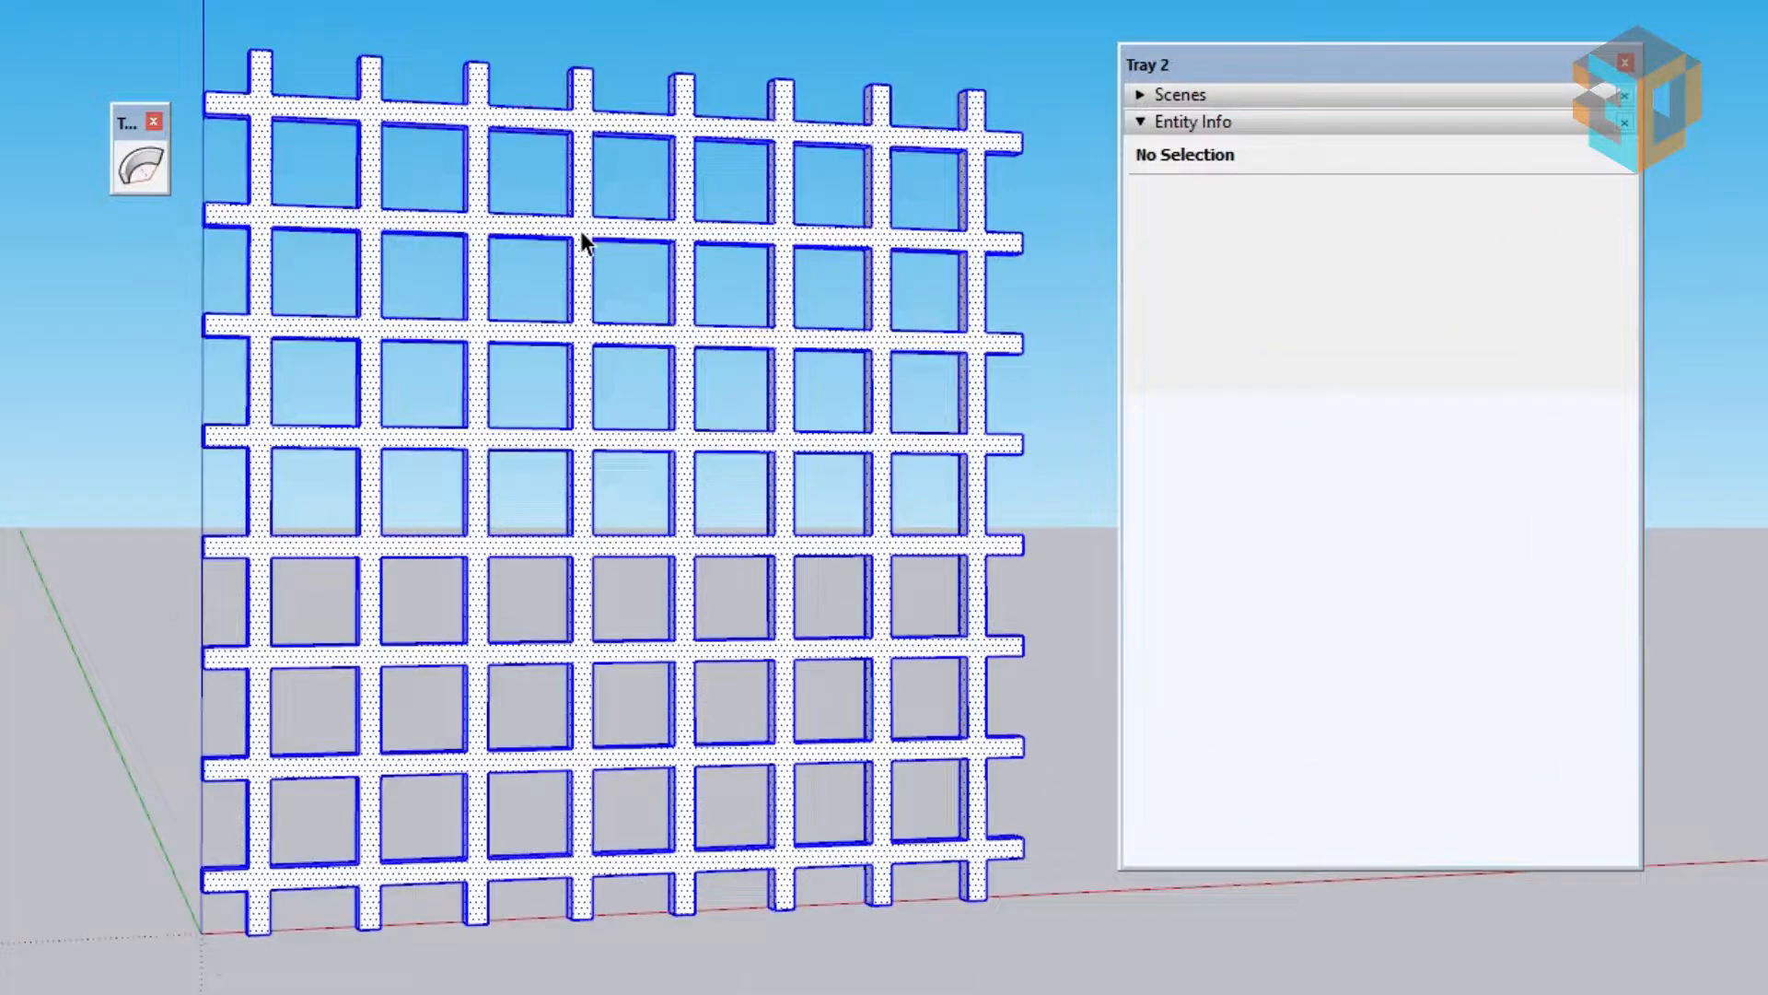
{"action": "left_click", "coordinate": [145, 168]}
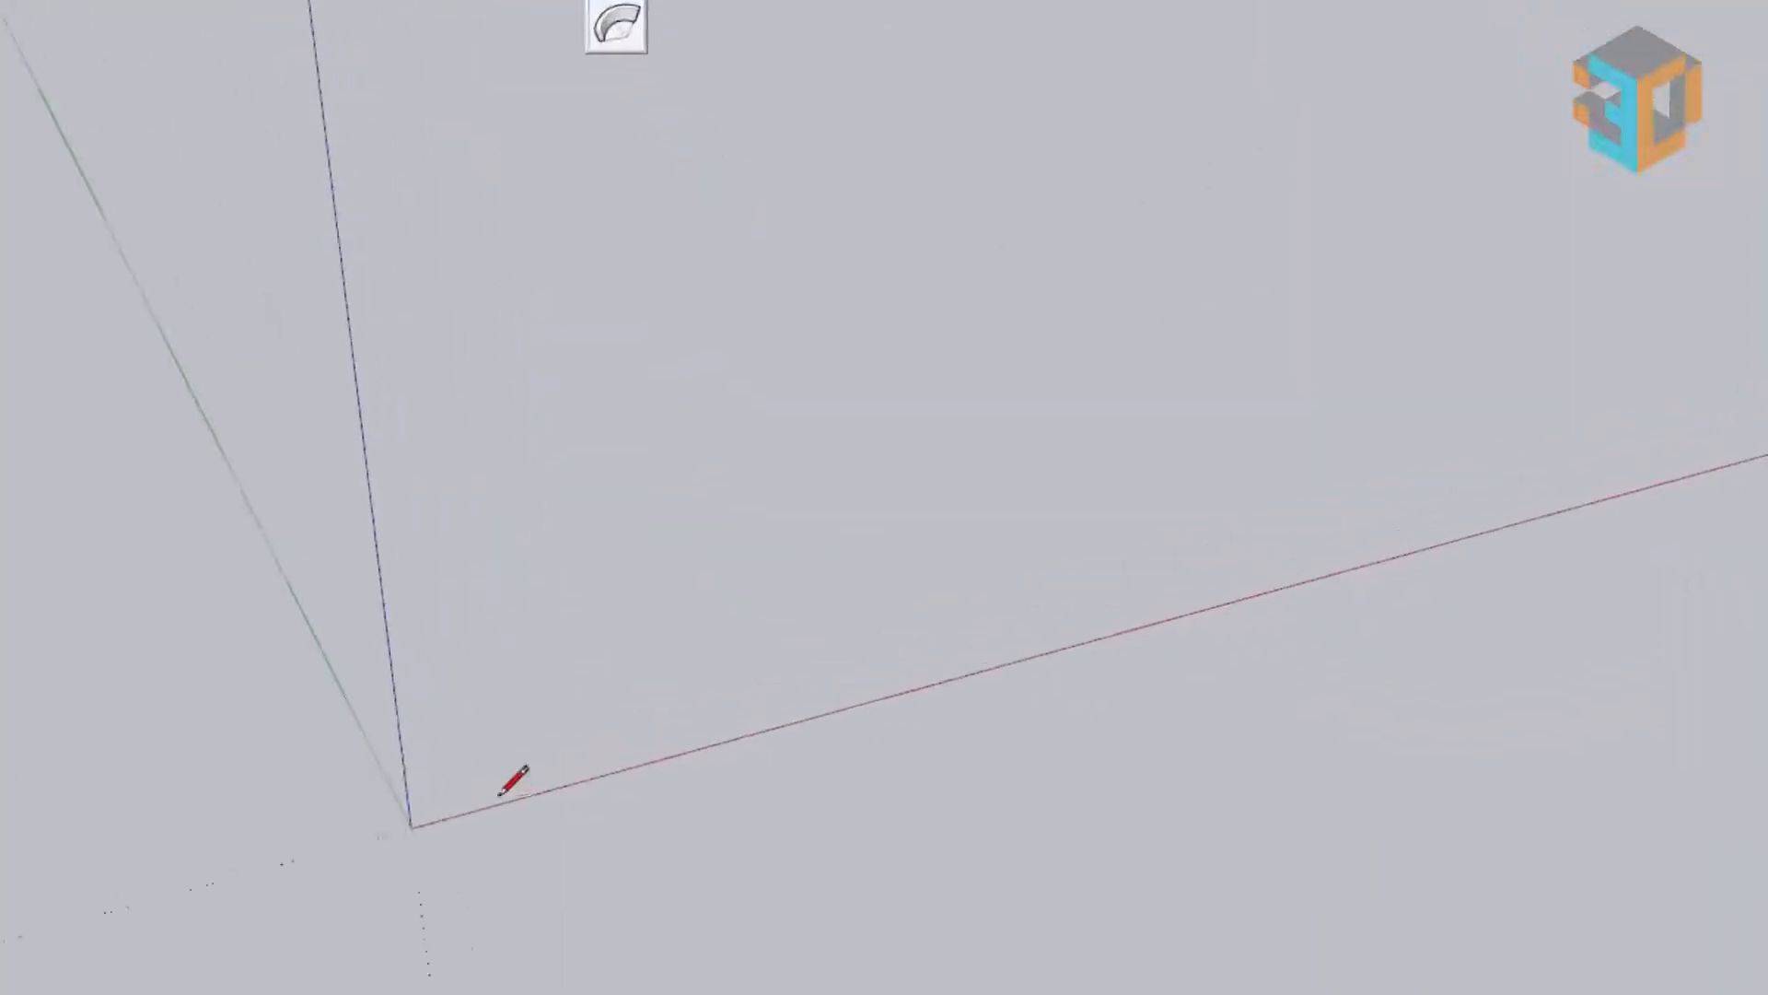
Step: Draw a short line from the origin along the red axis and make it a component named garis
{"action": "left_click", "coordinate": [412, 828]}
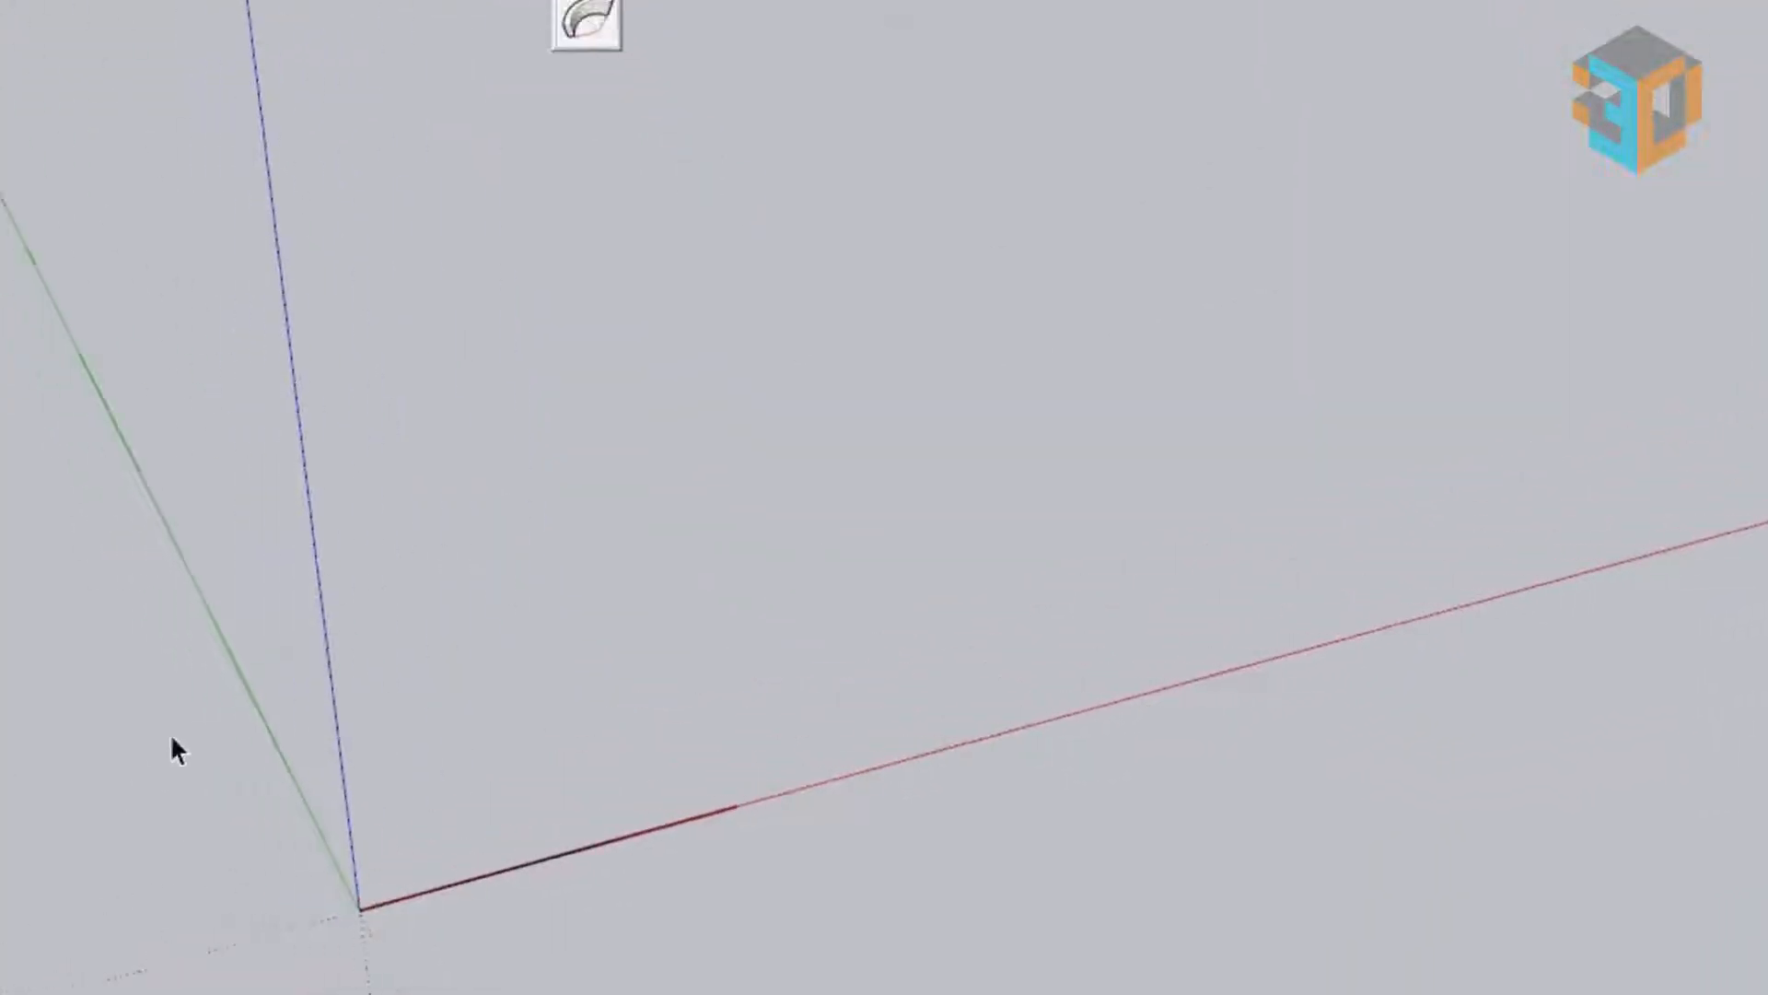
{"action": "left_click_drag", "start_coordinate": [179, 737], "coordinate": [934, 990]}
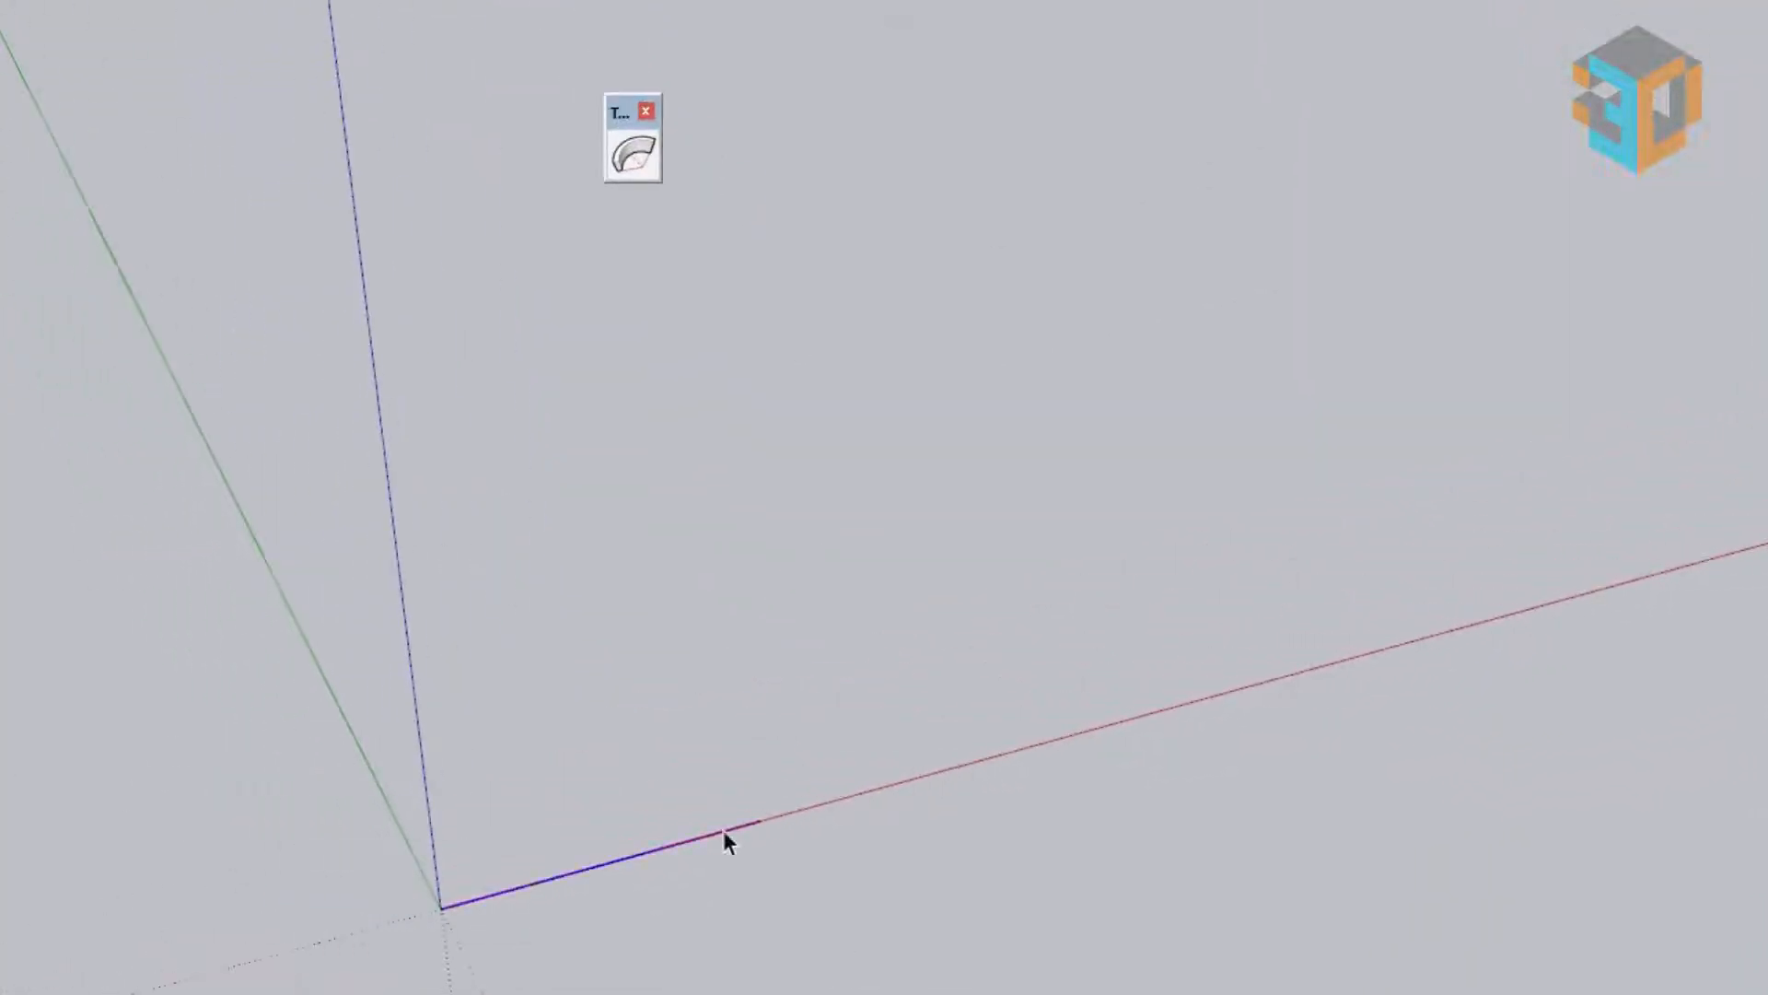
{"action": "type", "text": "ggar"}
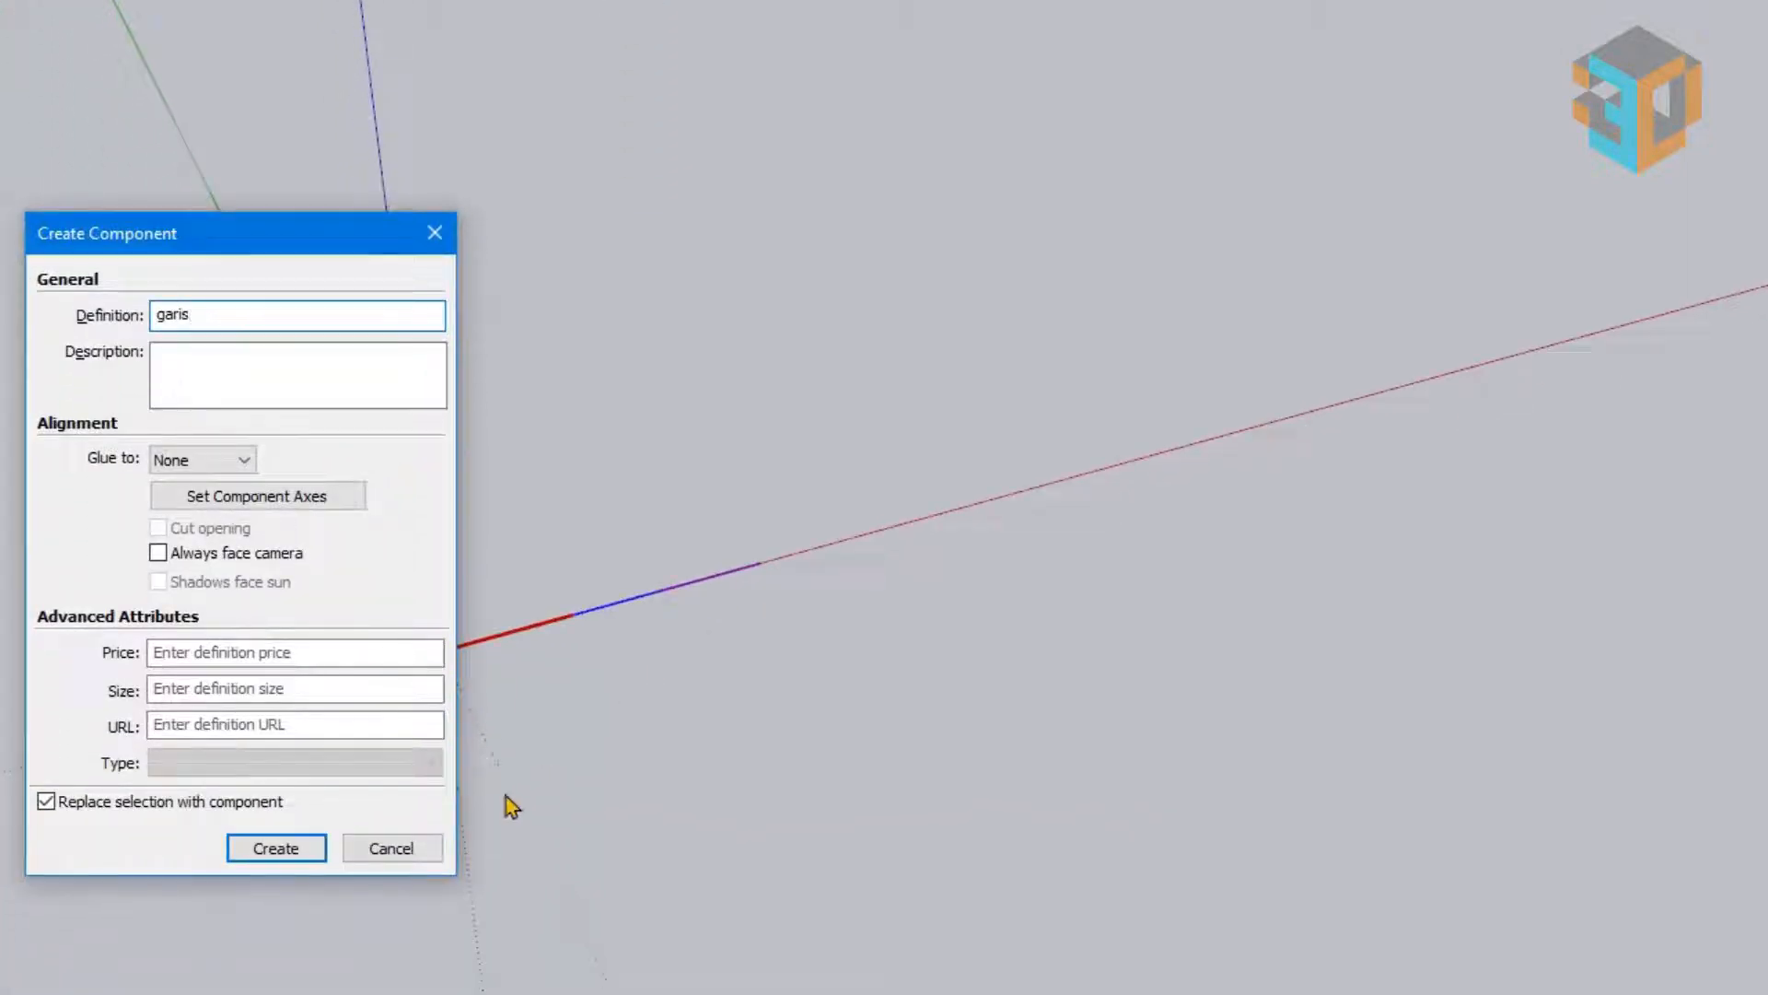
{"action": "left_click", "coordinate": [276, 847]}
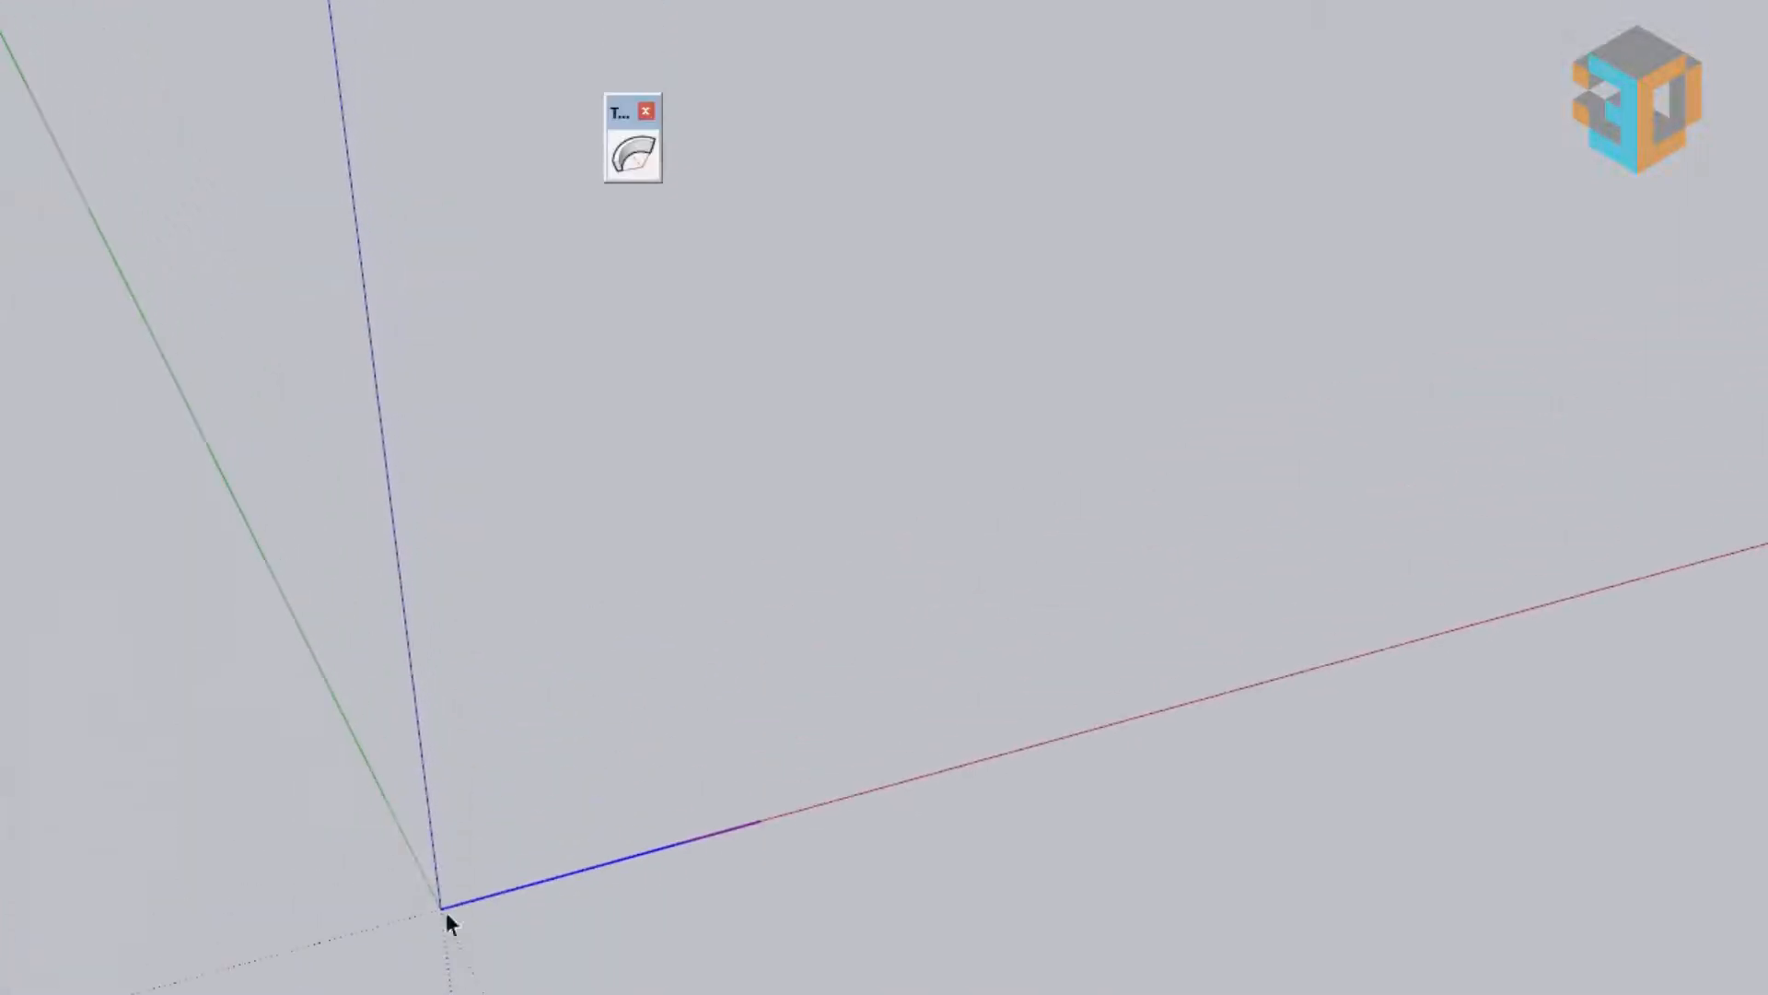
Step: Try to bend the line component with TrueBend, and remove the line from the model
{"action": "left_click", "coordinate": [645, 162]}
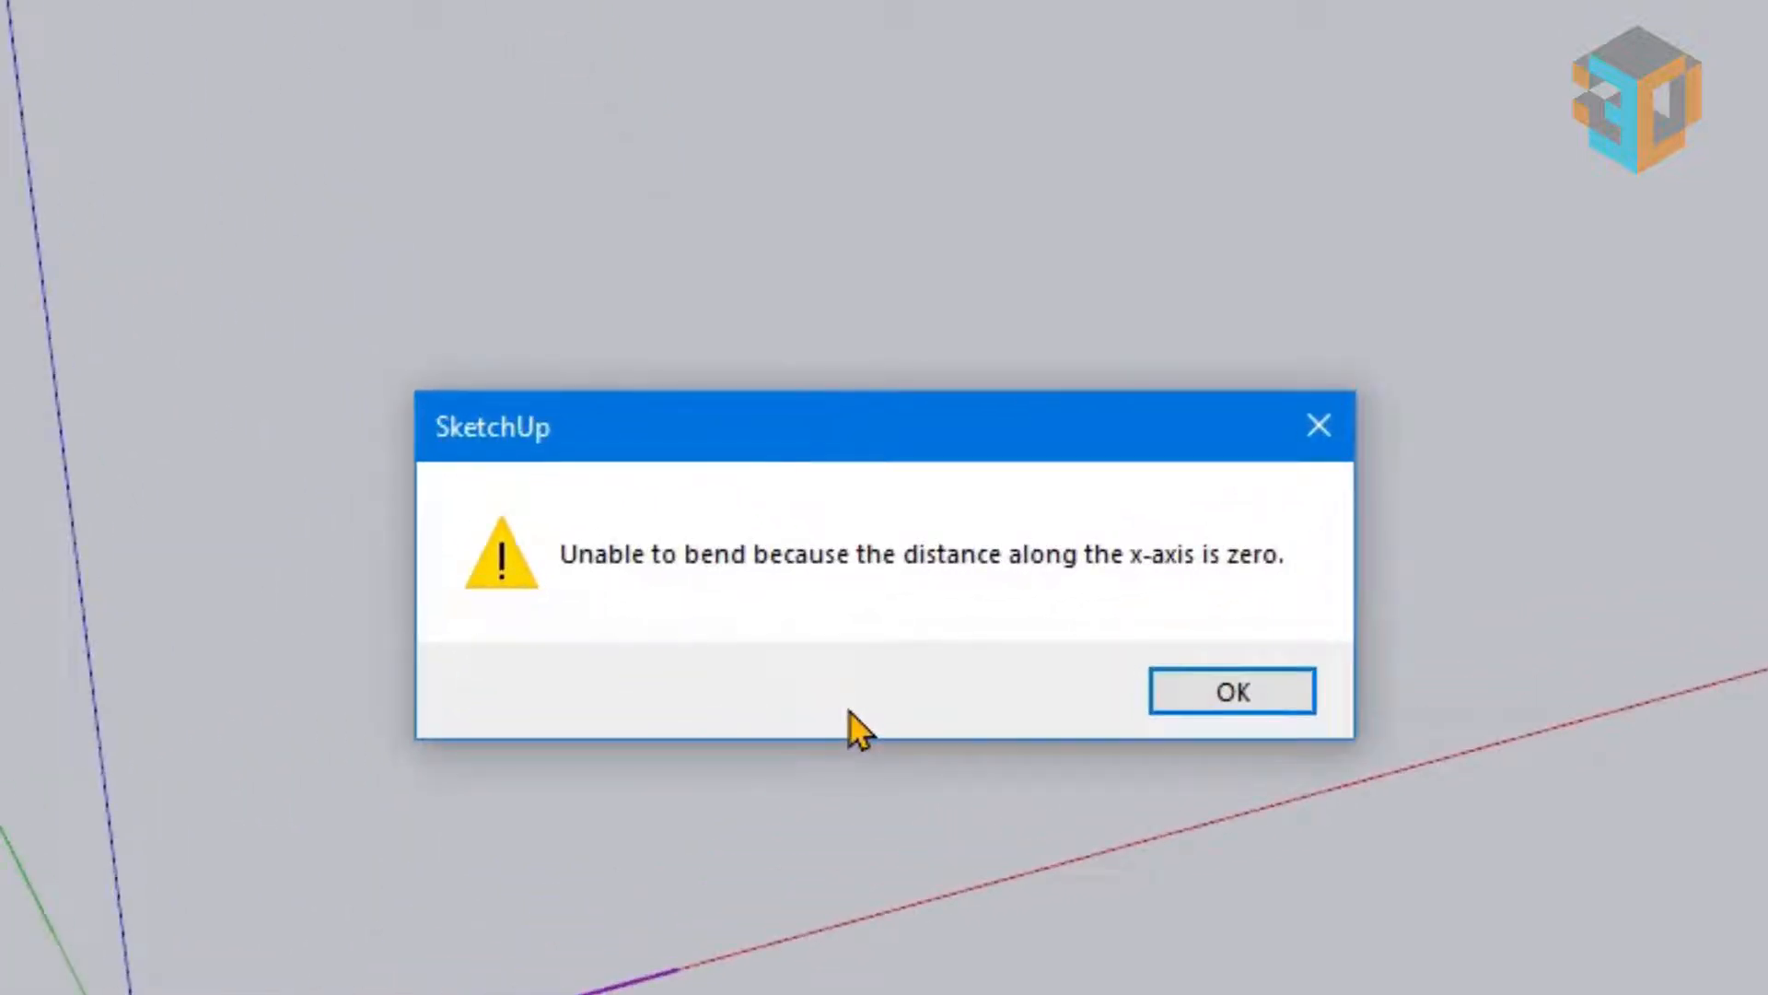
{"action": "left_click", "coordinate": [1280, 707]}
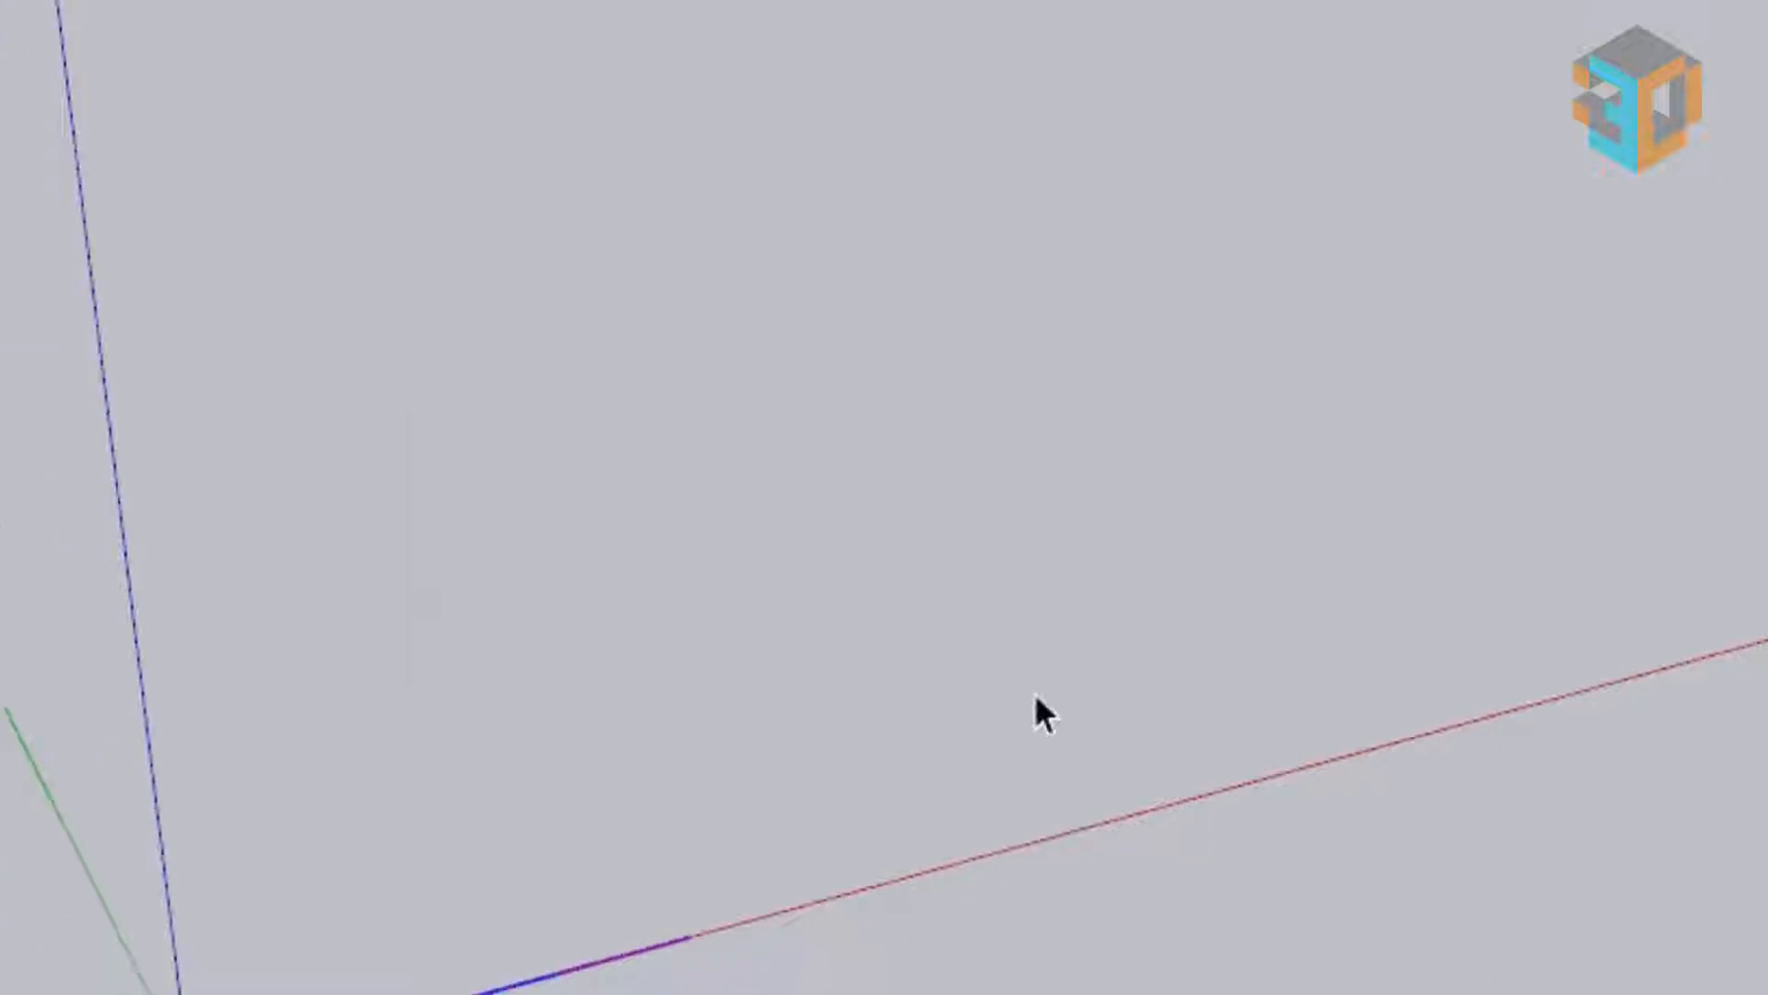
{"action": "left_click_drag", "start_coordinate": [523, 537], "coordinate": [948, 783]}
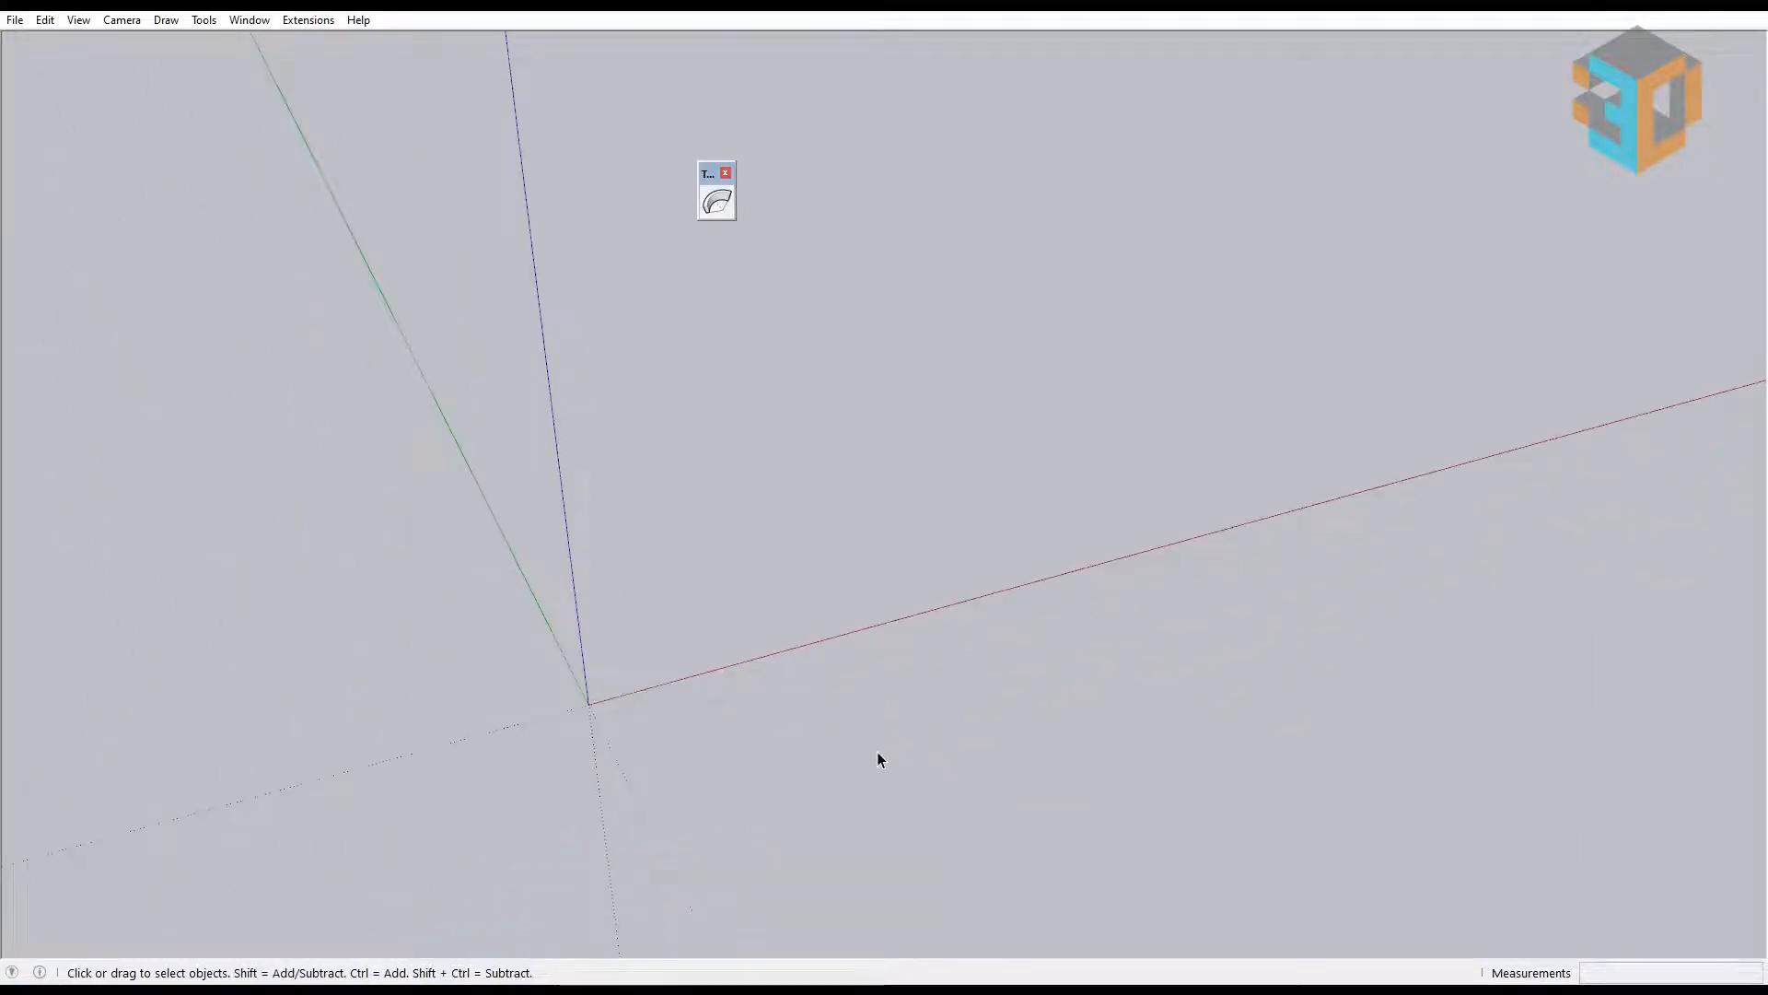
Step: Draw an upright rectangle from the origin along the red and blue axes and delete its face, keeping the edges
{"action": "key", "text": "r"}
{"action": "left_click", "coordinate": [589, 705]}
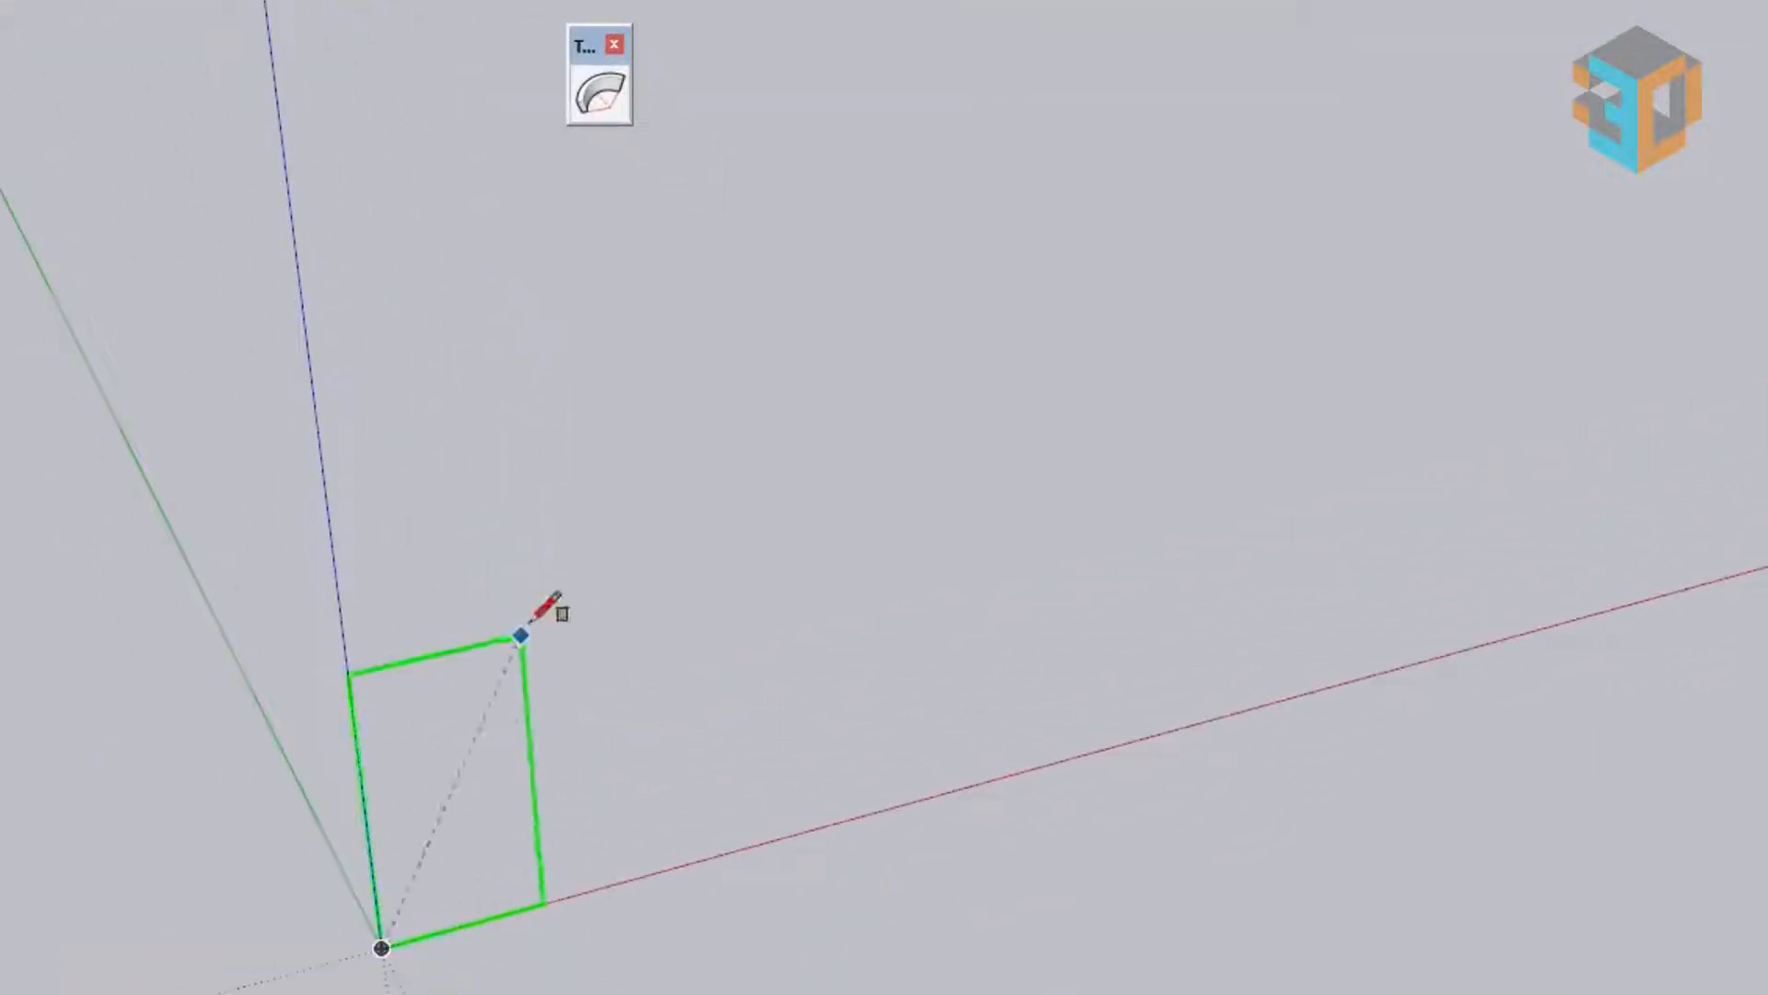
{"action": "key", "text": "Return"}
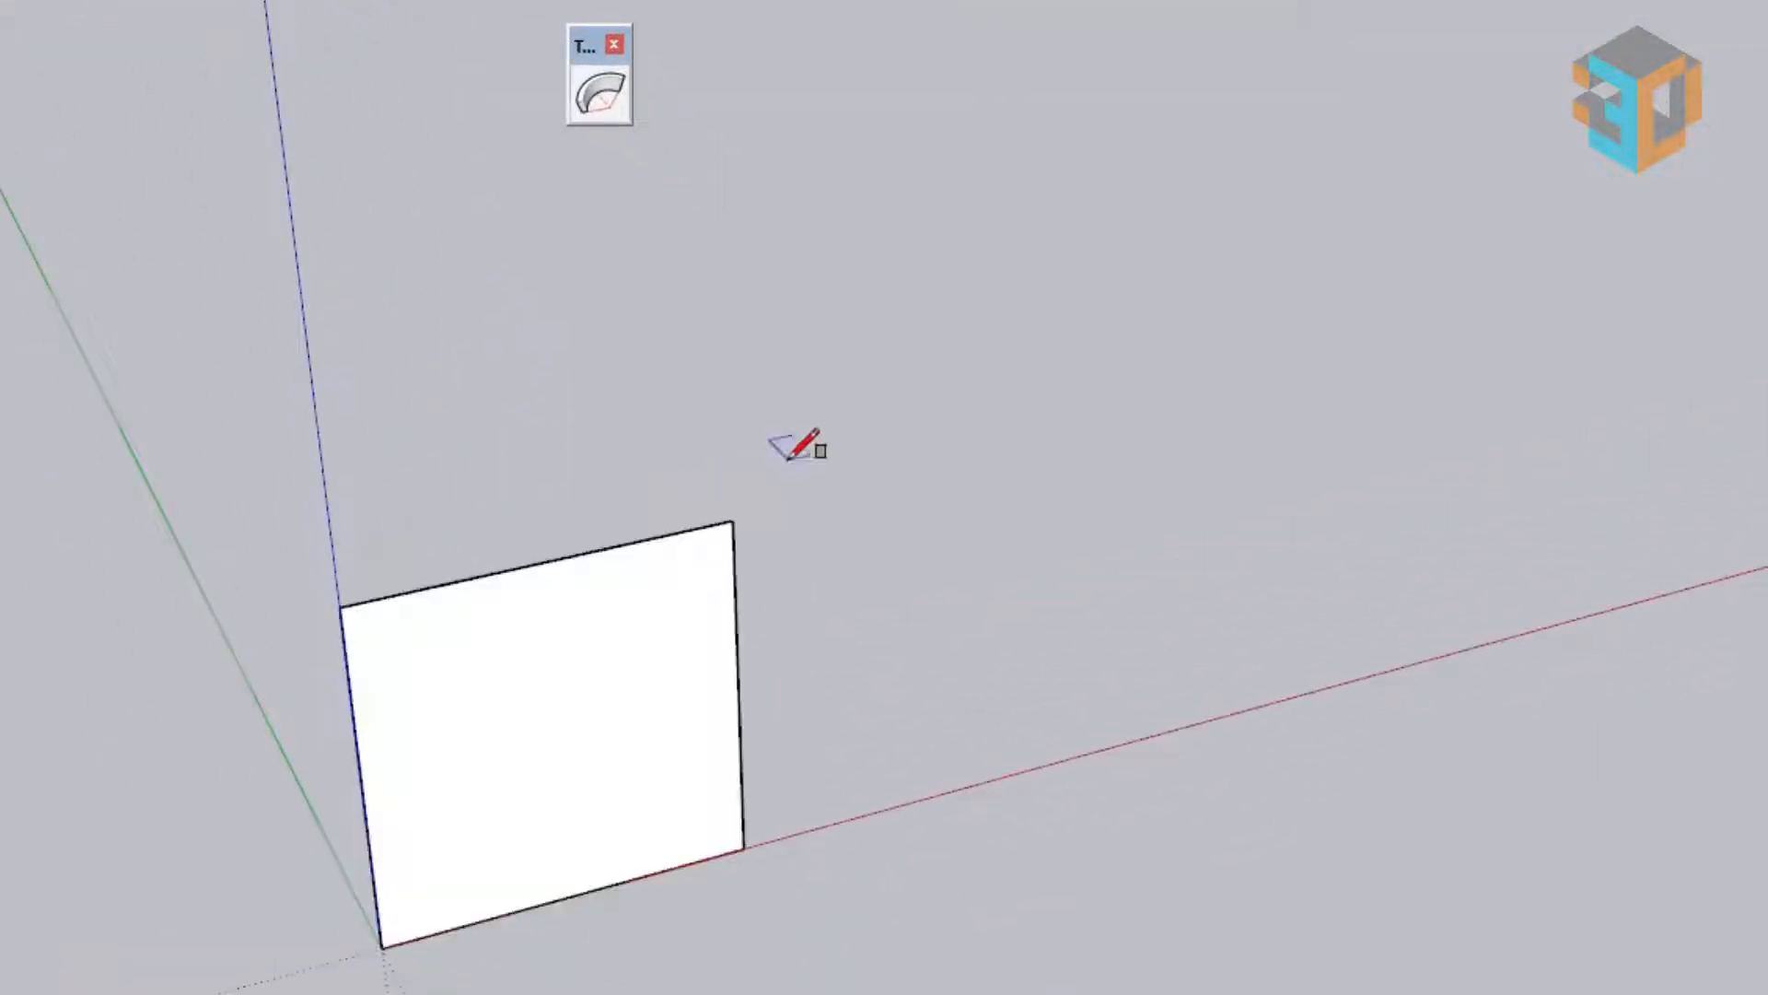
{"action": "key", "text": "space"}
{"action": "left_click", "coordinate": [580, 679]}
{"action": "key", "text": "Delete"}
Step: Combine the rectangle's four edges into a single grouped object
{"action": "left_click_drag", "start_coordinate": [225, 410], "coordinate": [1050, 990]}
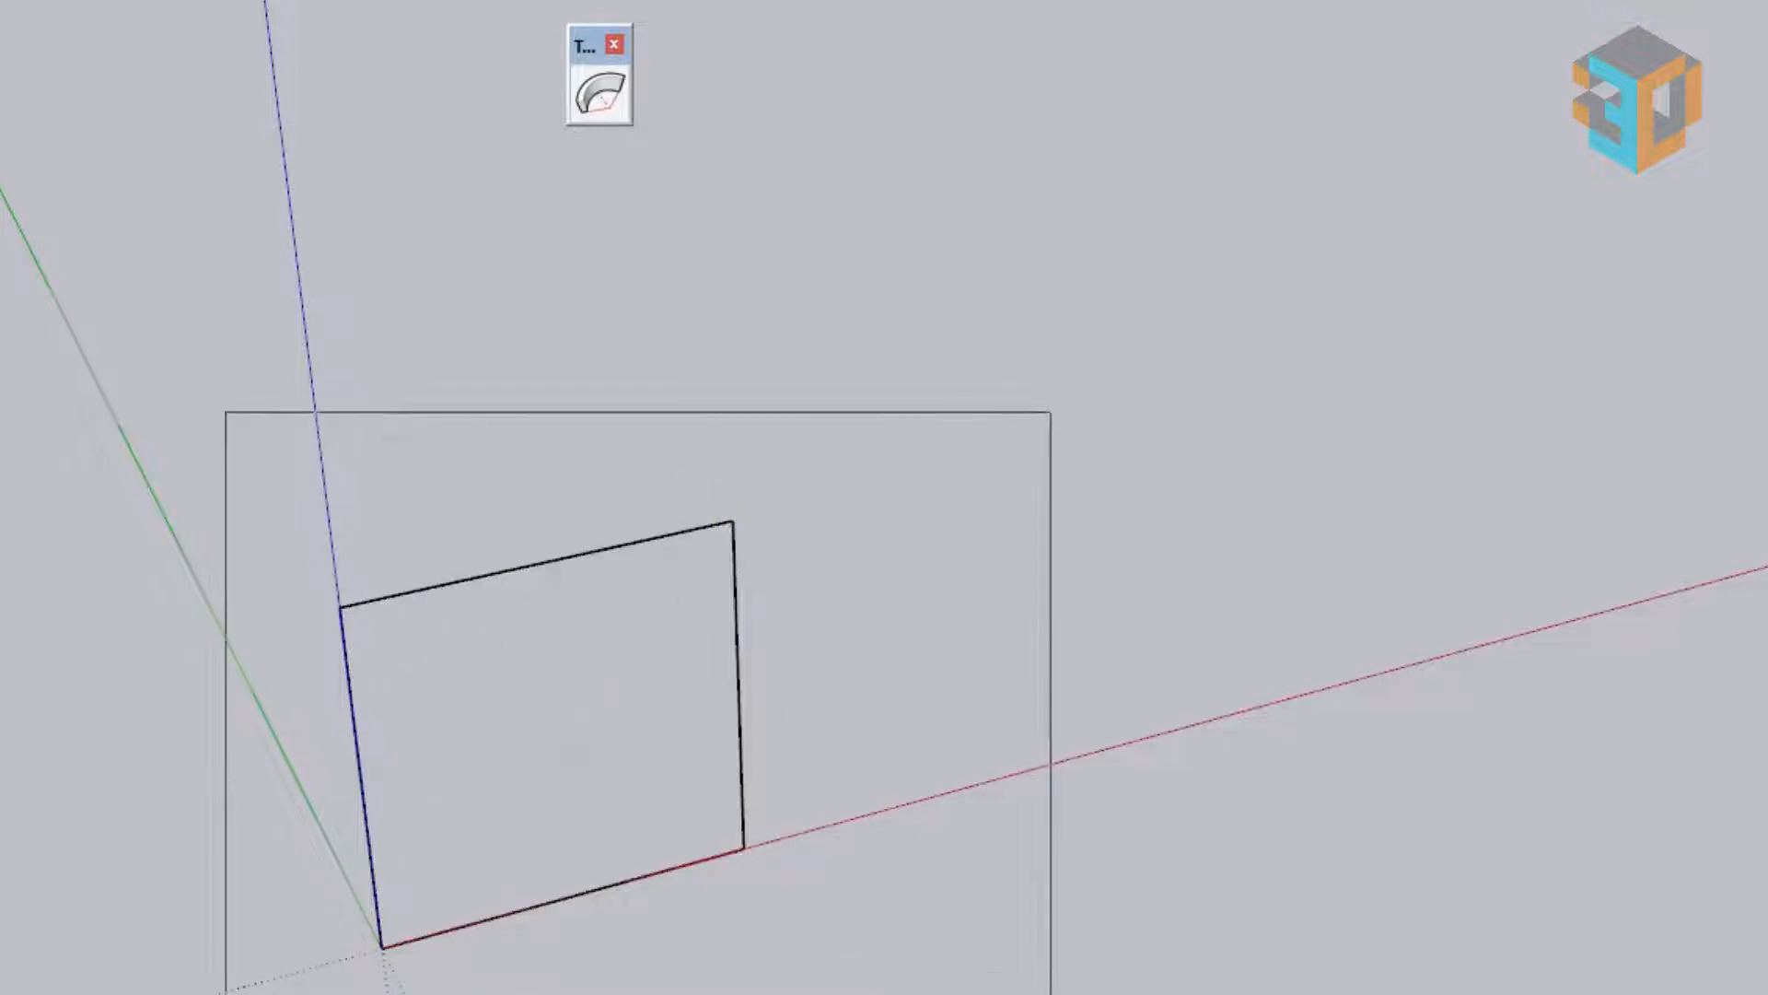
{"action": "right_click", "coordinate": [729, 533]}
{"action": "left_click", "coordinate": [856, 802]}
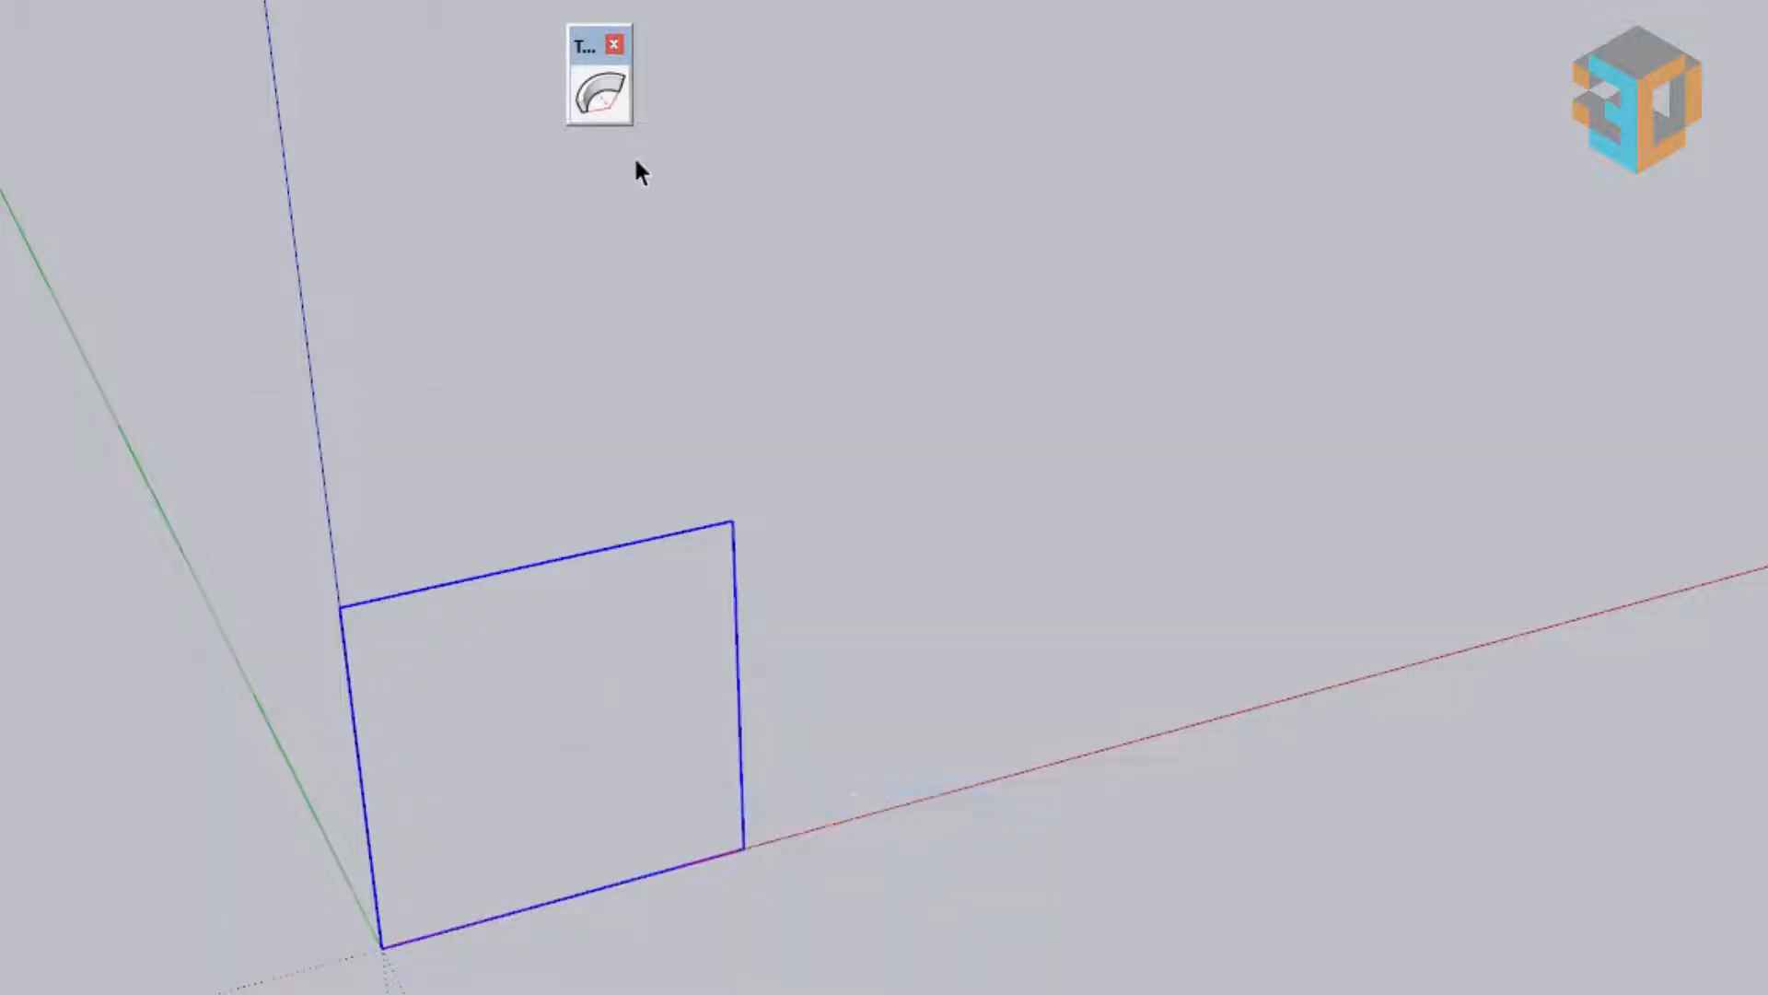
Step: Apply a TrueBend of about 170° to the rectangular outline and deselect it
{"action": "left_click", "coordinate": [604, 98]}
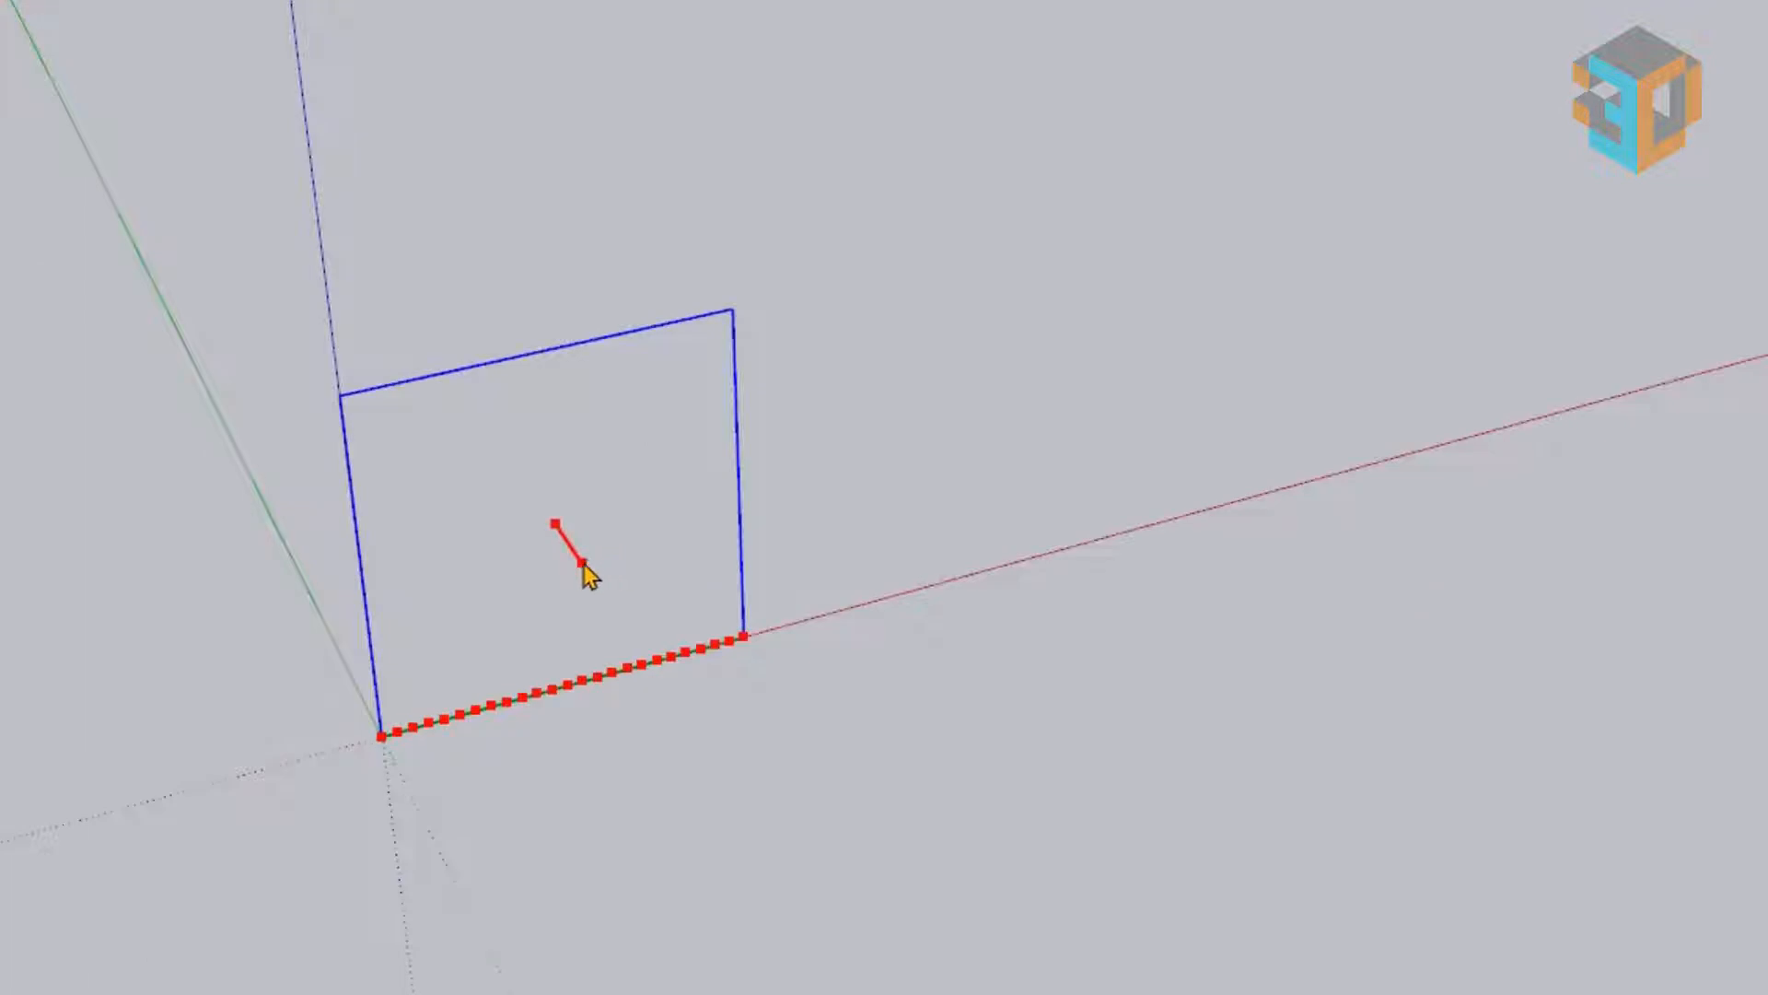
{"action": "left_click_drag", "start_coordinate": [583, 563], "coordinate": [602, 596]}
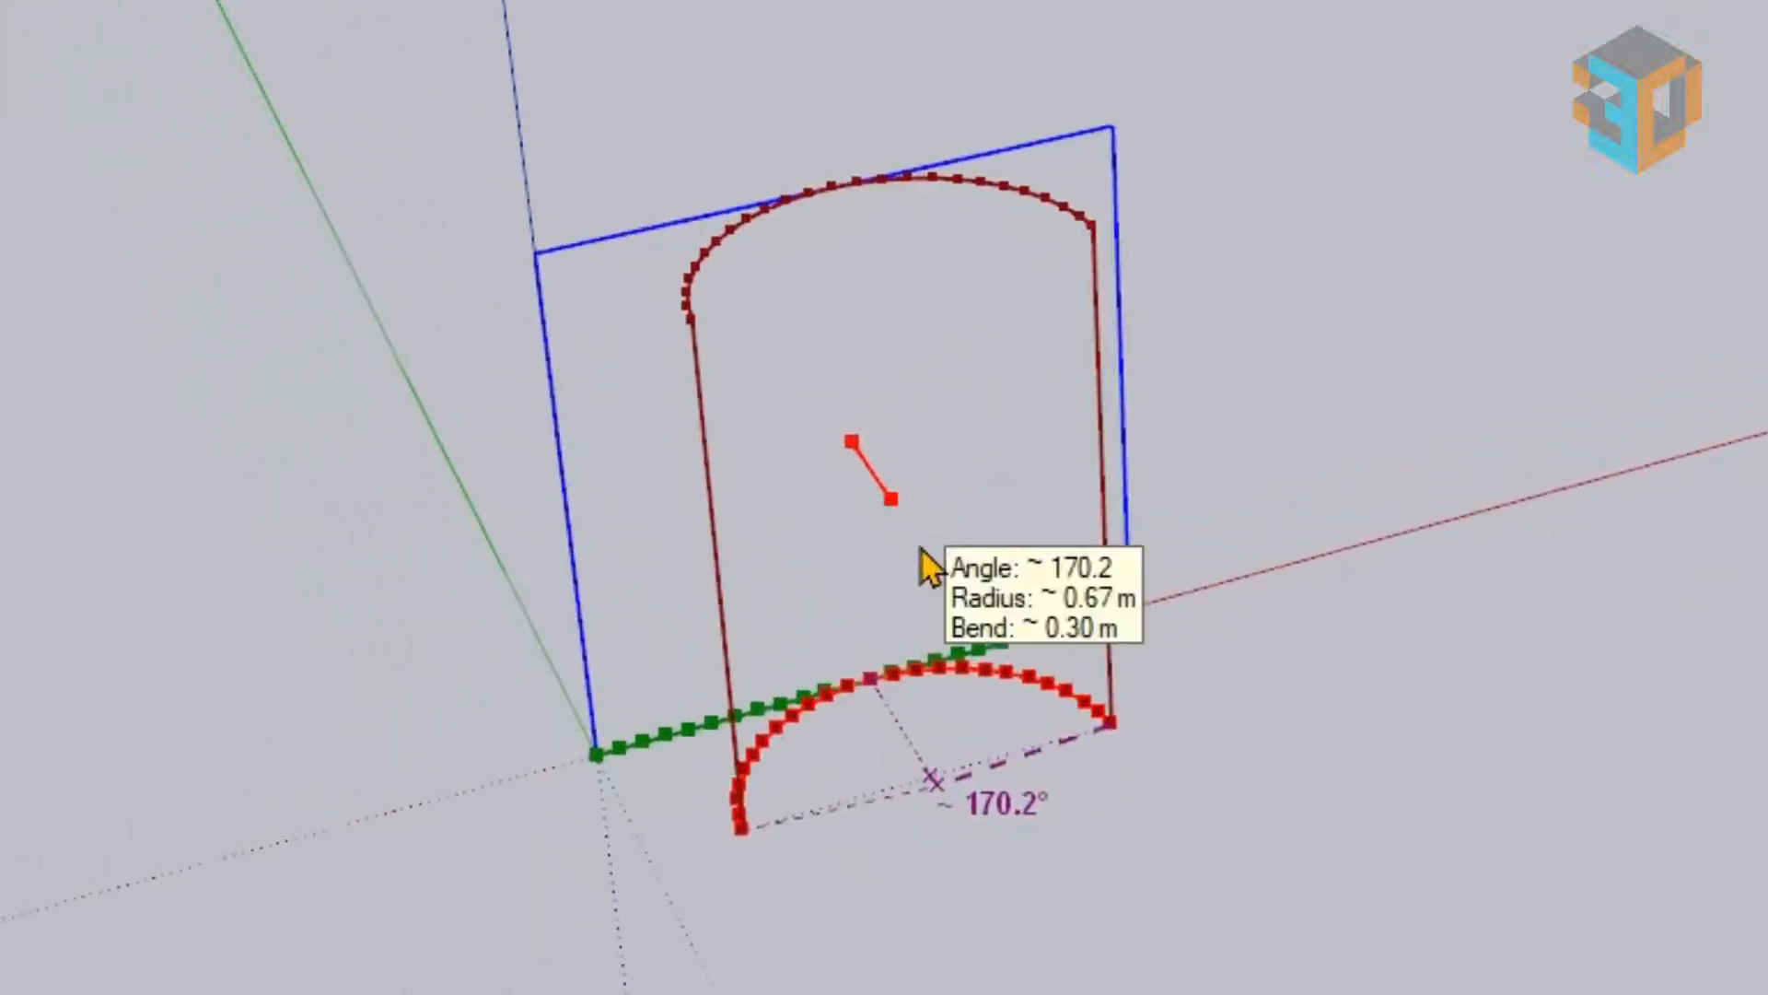
{"action": "right_click", "coordinate": [926, 564]}
{"action": "left_click", "coordinate": [1004, 577]}
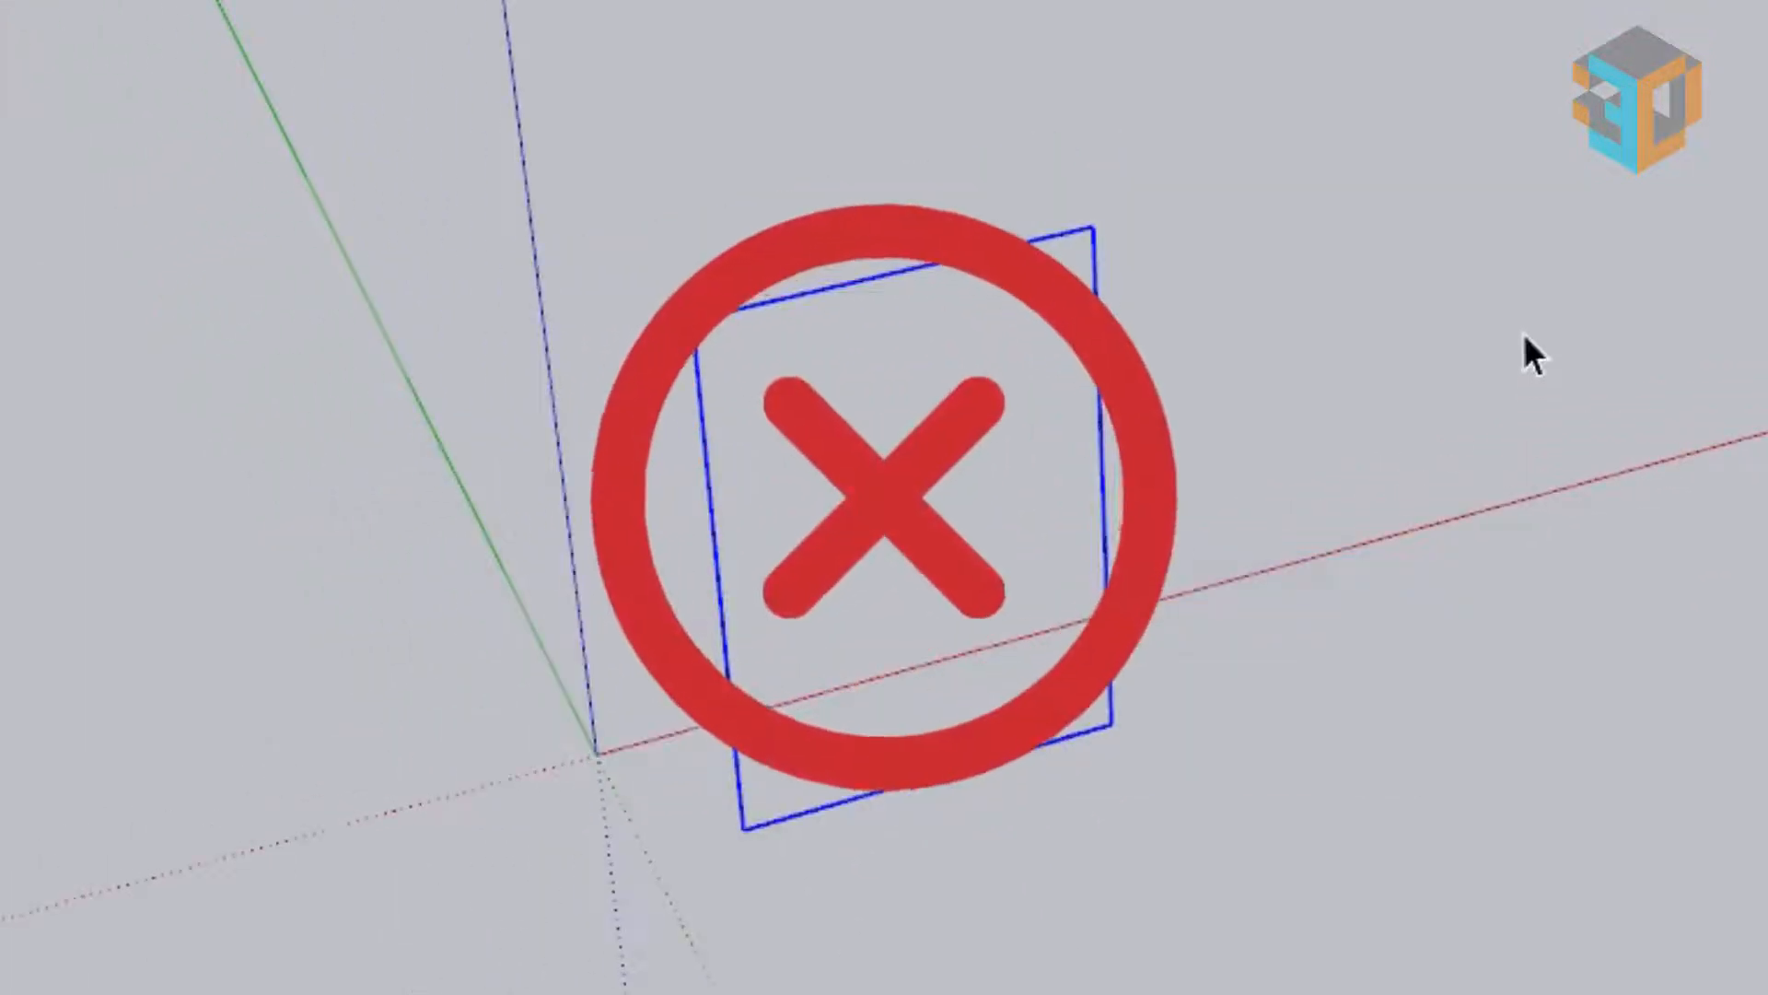
{"action": "left_click", "coordinate": [1524, 334]}
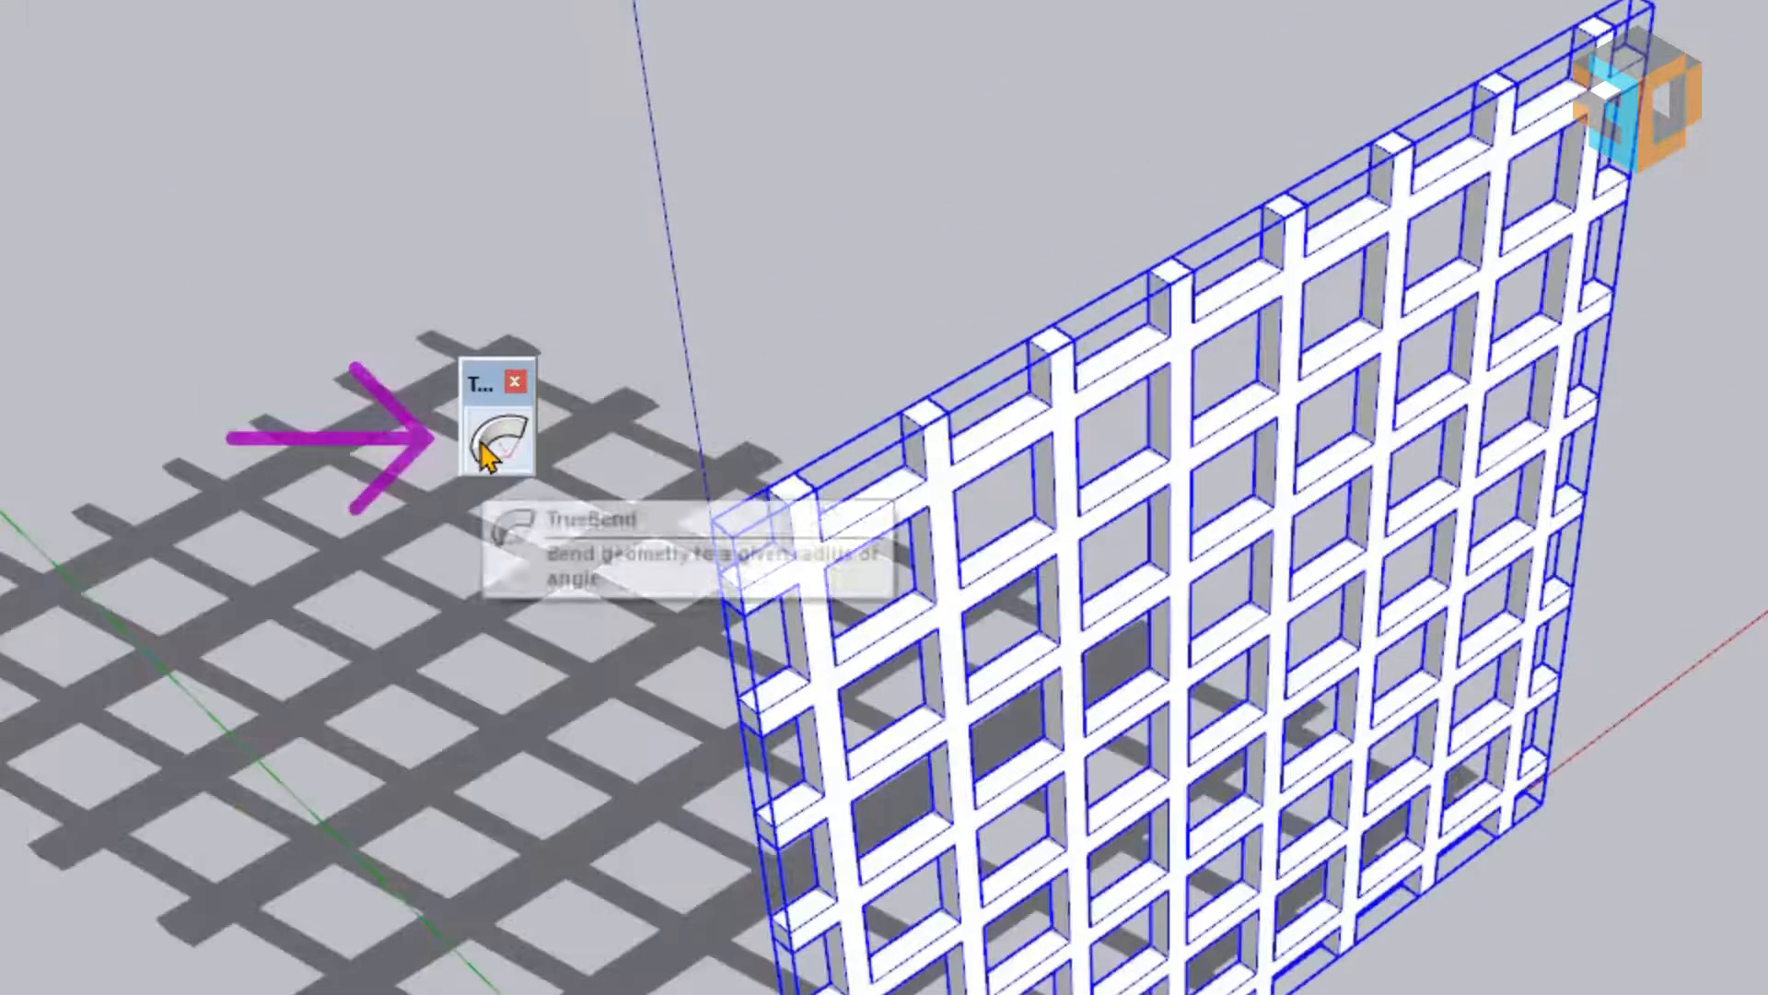
Step: Start TrueBend on the grouped lattice and pull its bend handle to about 136°, adjusting the bend back from there
{"action": "left_click", "coordinate": [553, 279]}
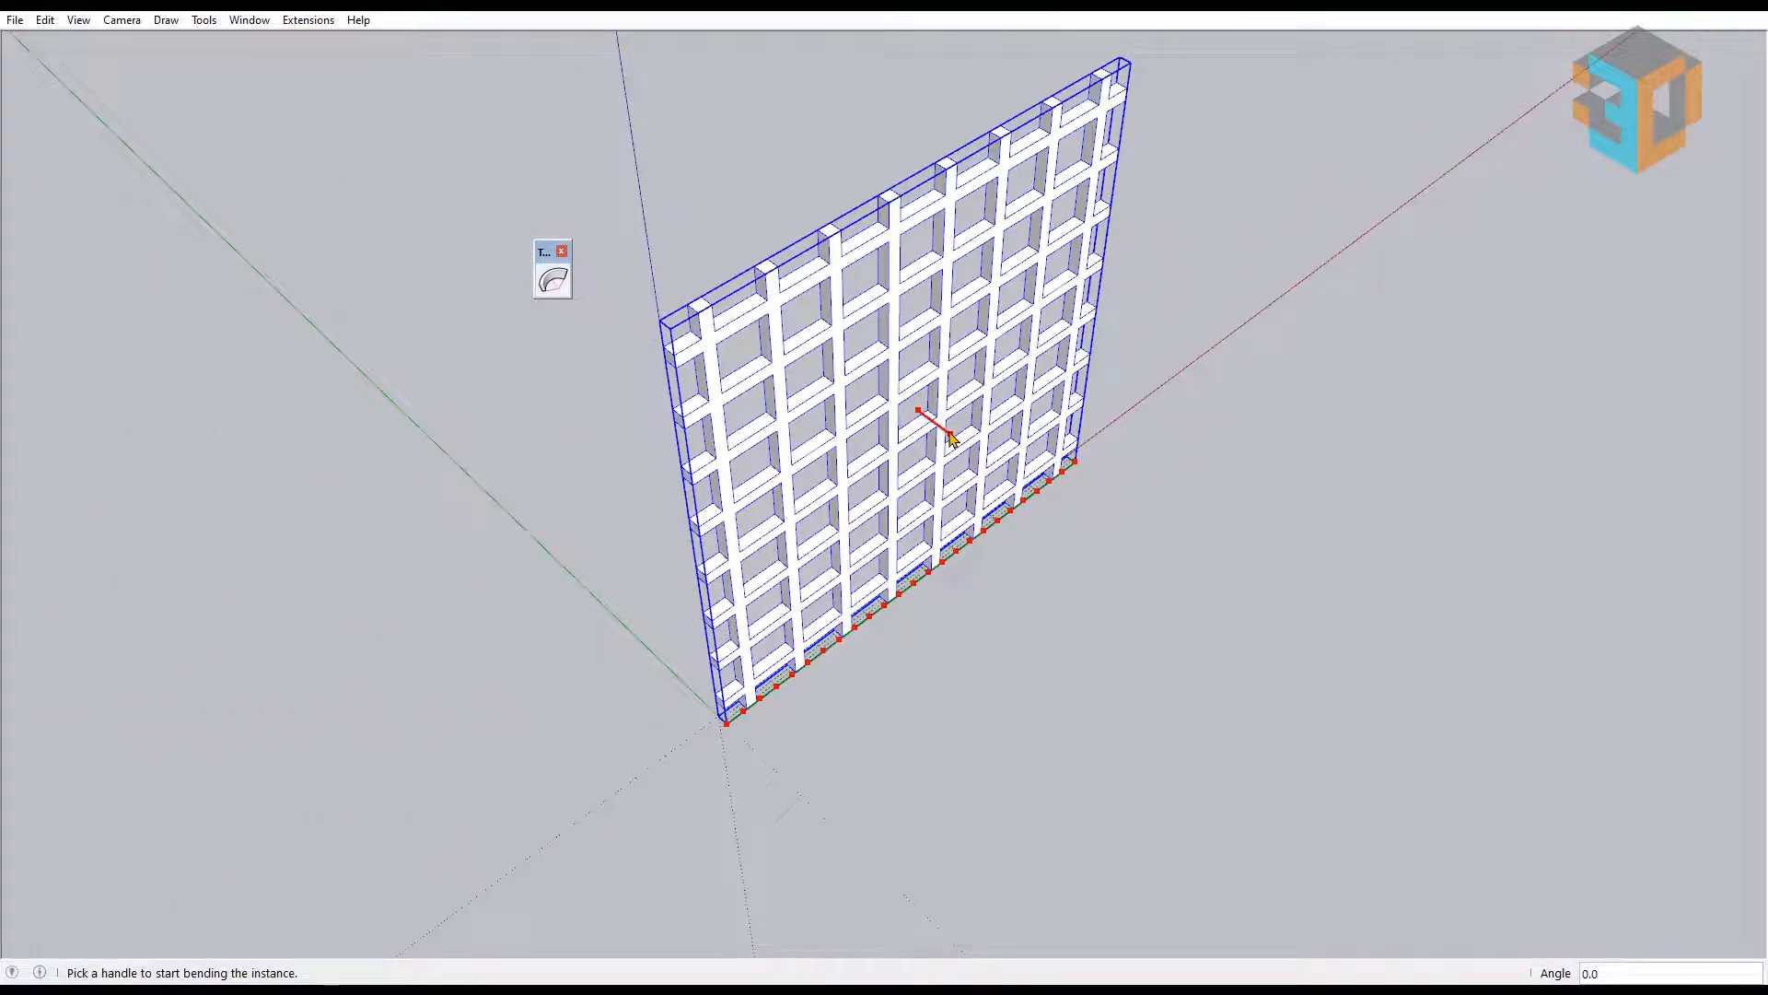
{"action": "left_click_drag", "start_coordinate": [950, 437], "coordinate": [985, 470]}
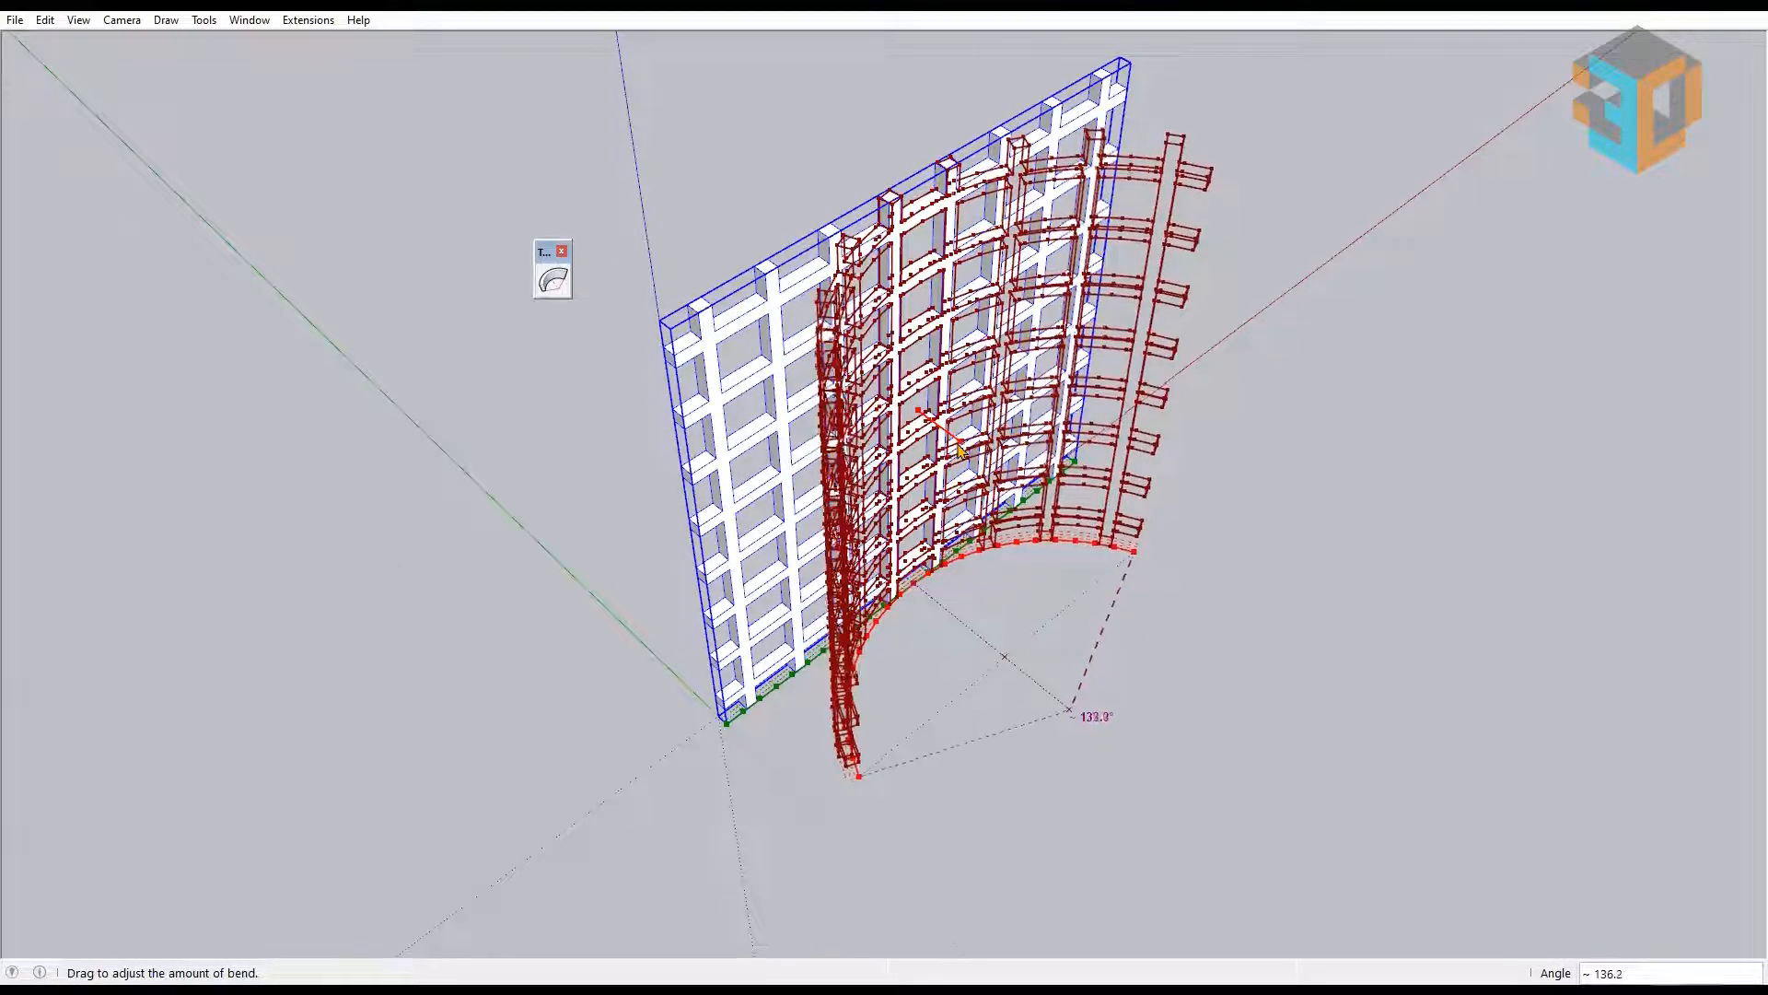
{"action": "left_click_drag", "start_coordinate": [943, 430], "coordinate": [933, 426]}
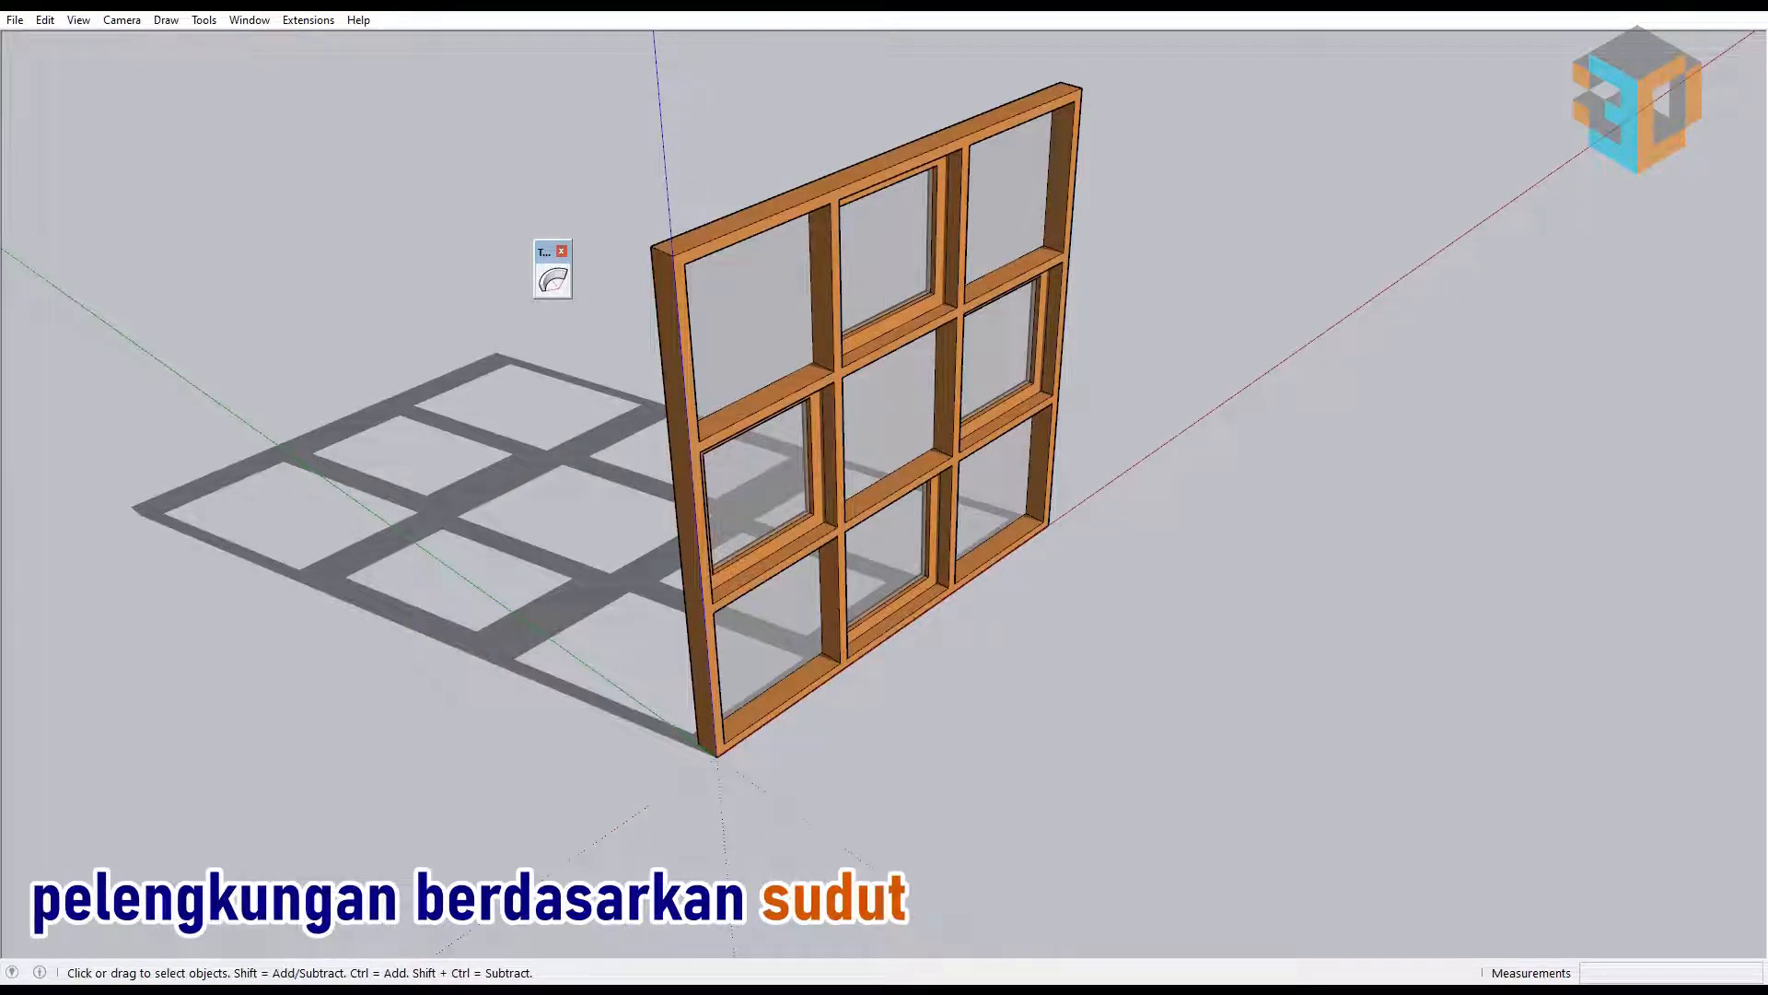
Step: Bend the wooden window frame with TrueBend to an exact angle of 120.0°
{"action": "left_click", "coordinate": [838, 185]}
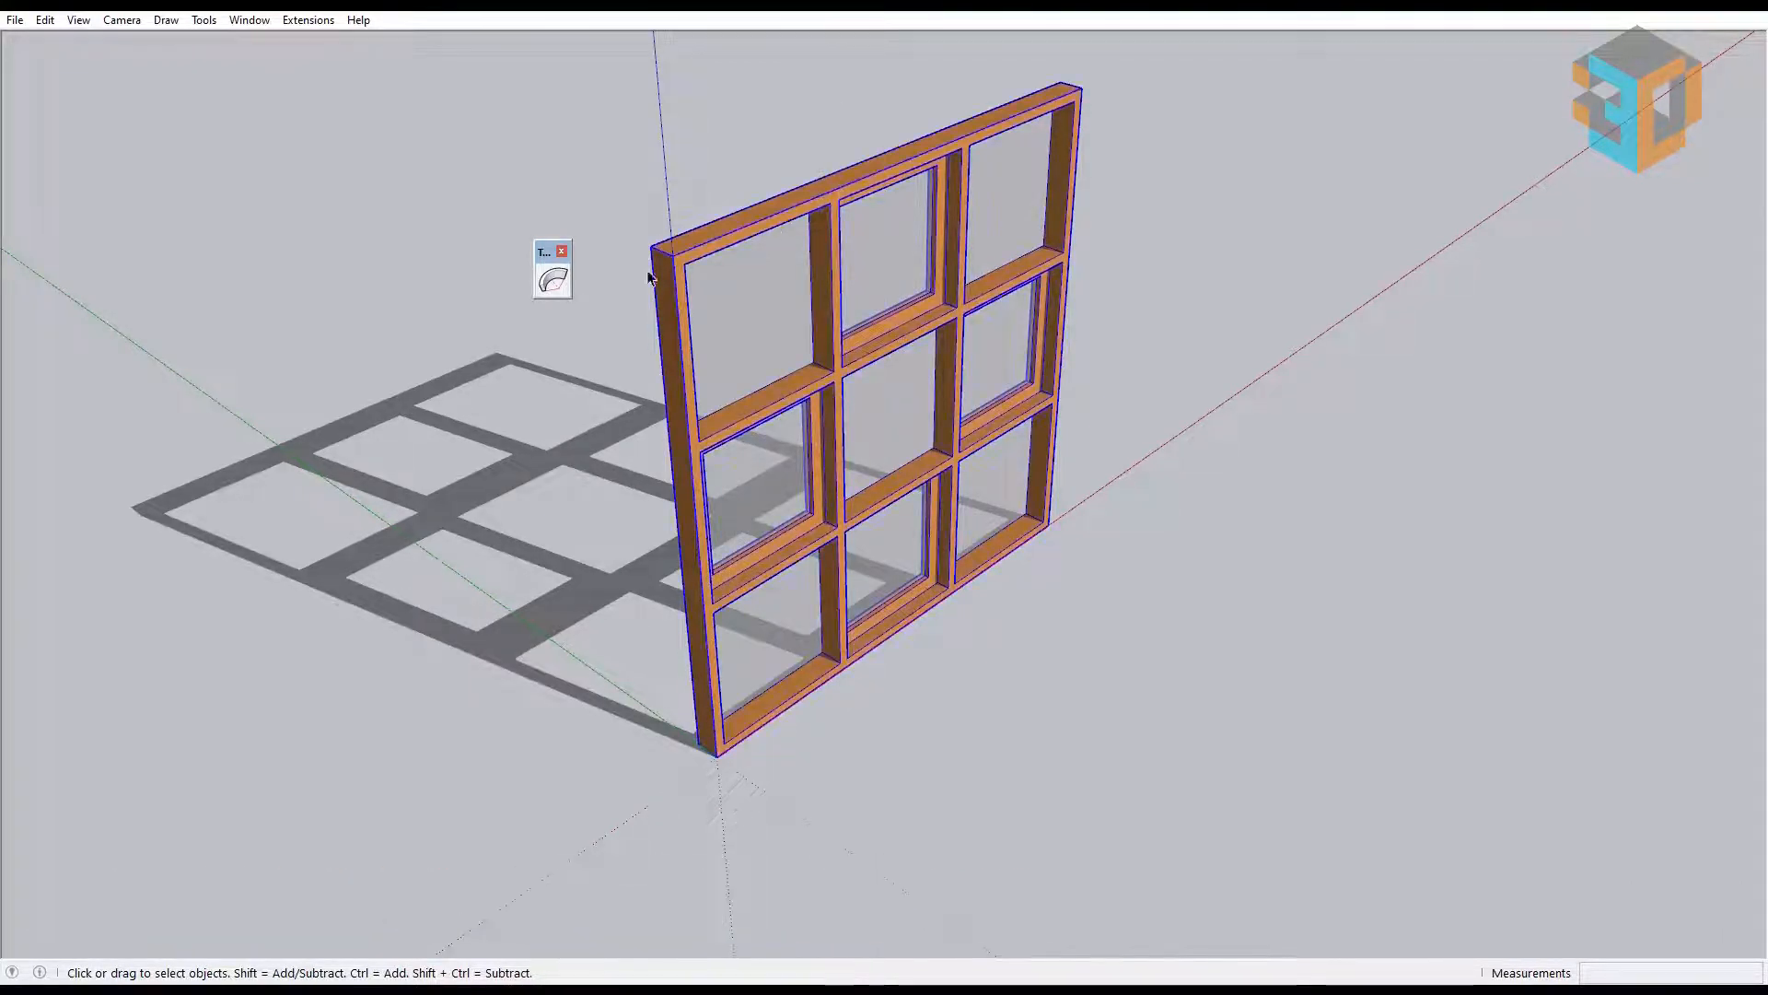
{"action": "left_click", "coordinate": [551, 281]}
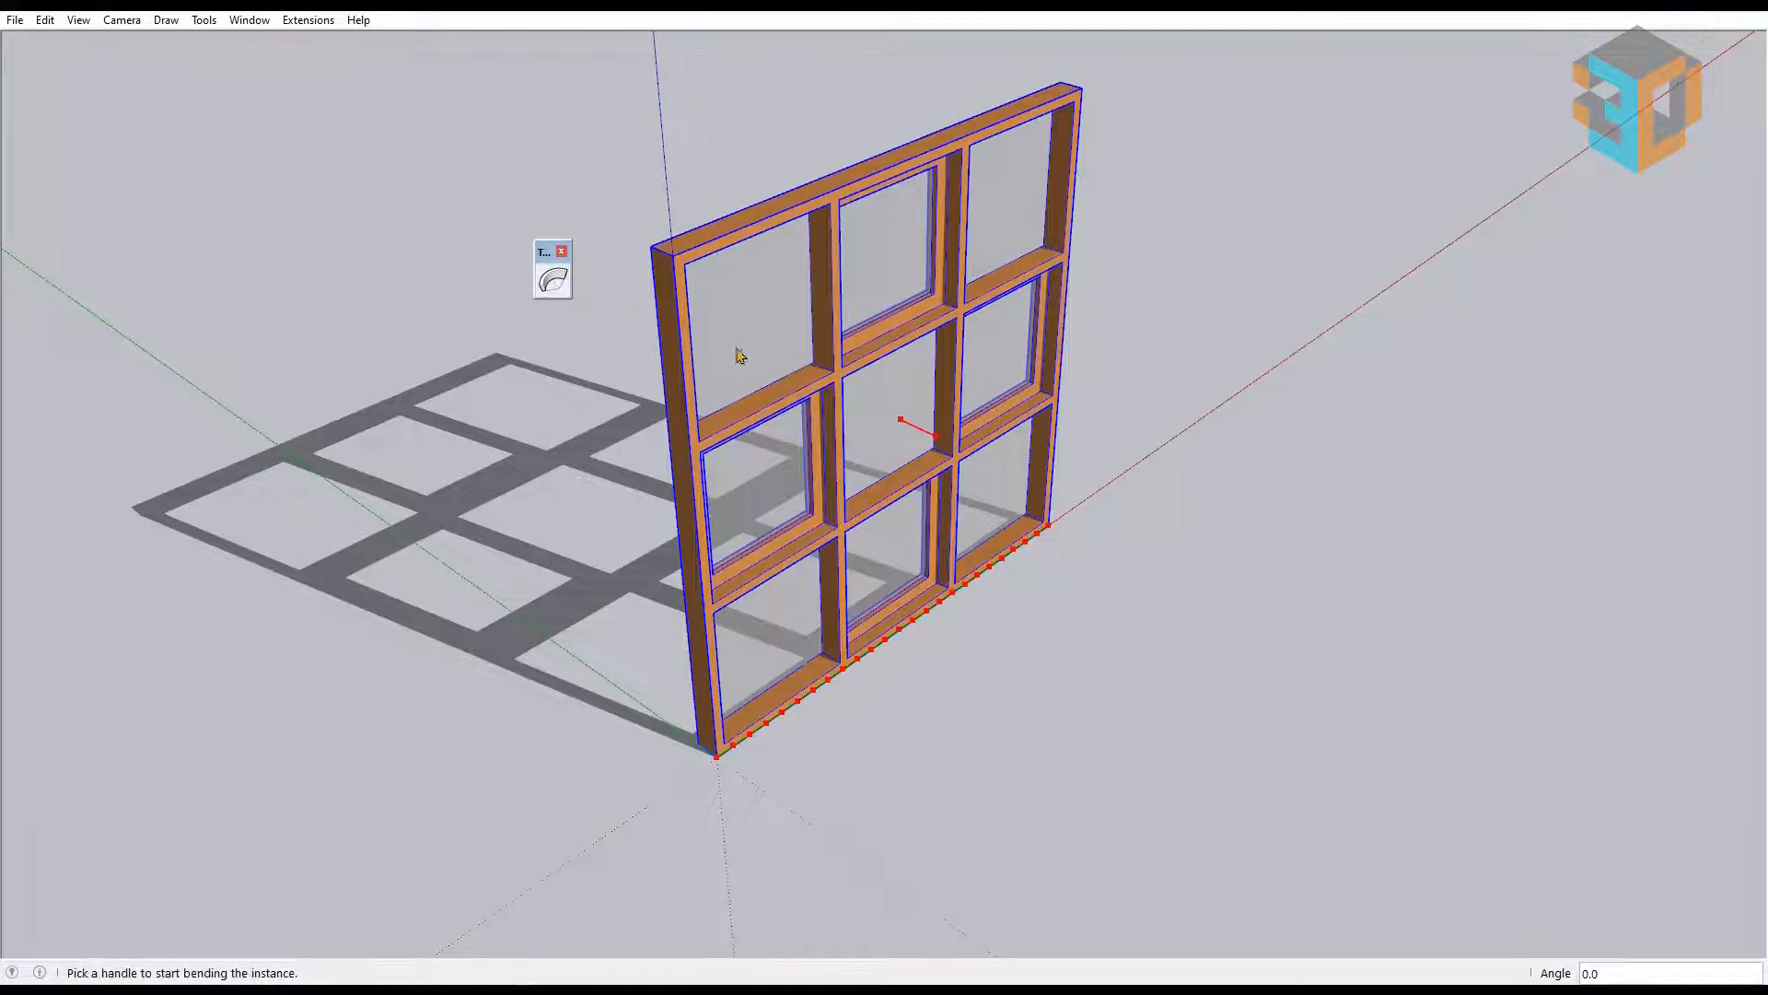
{"action": "left_click", "coordinate": [936, 443]}
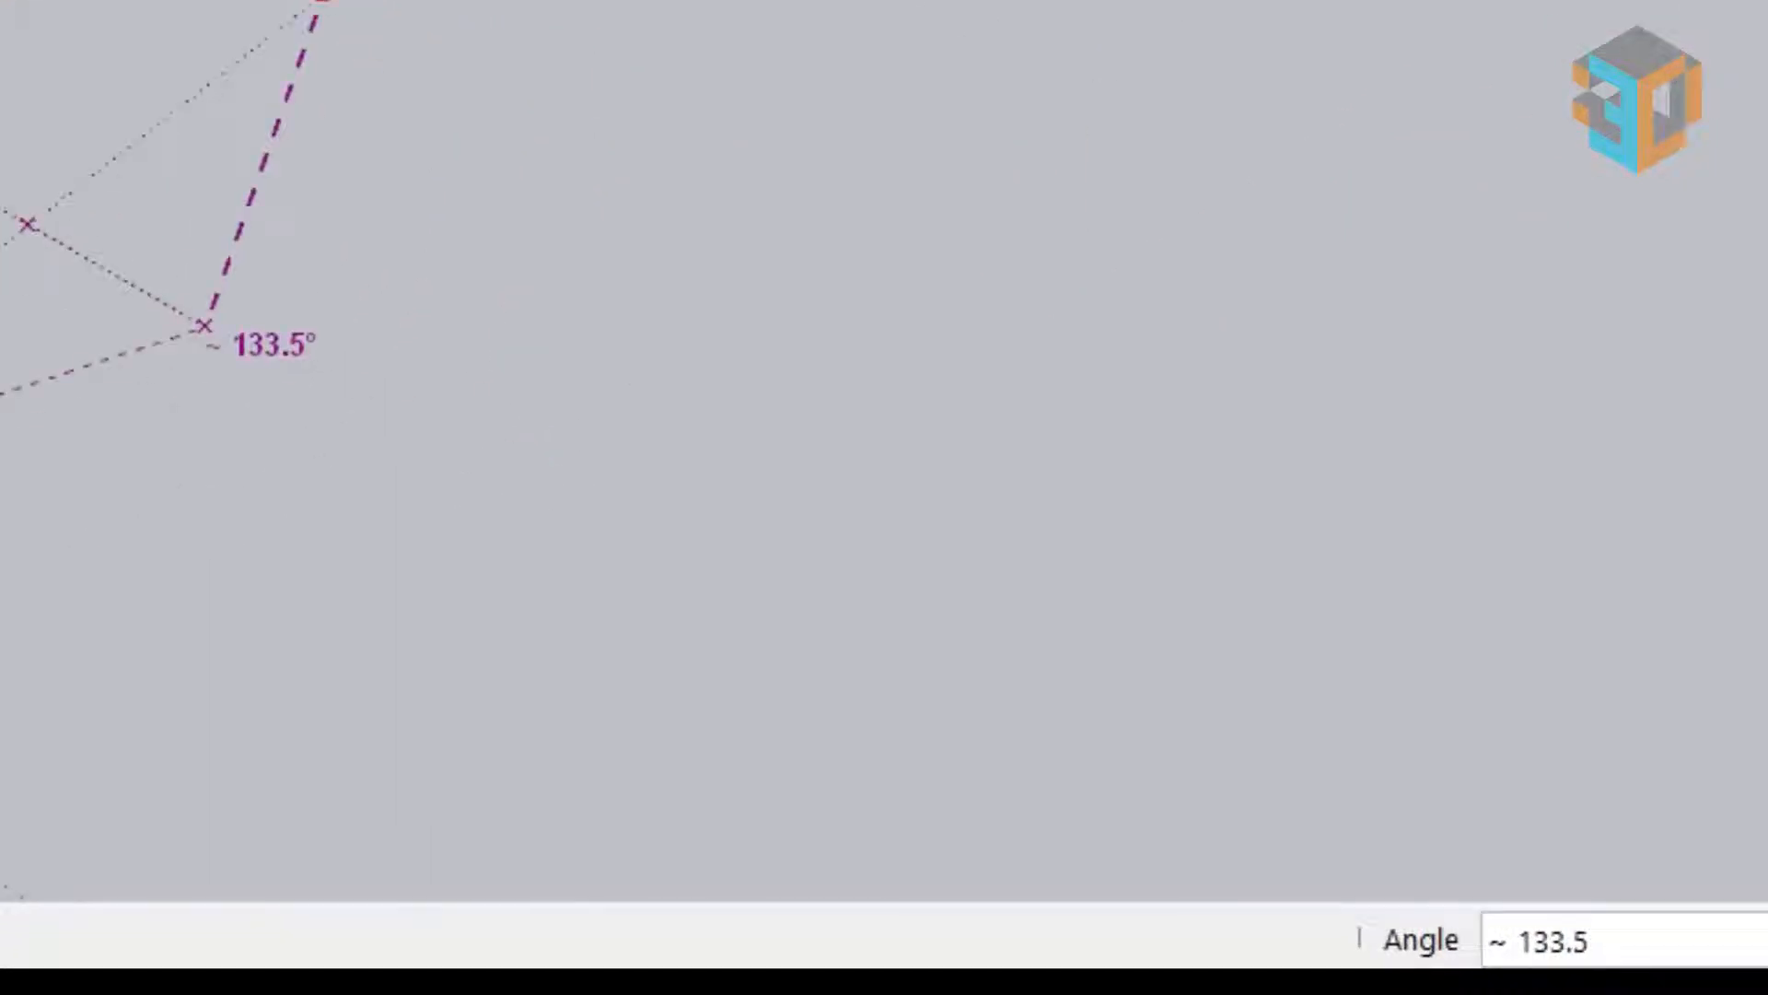
{"action": "type", "text": "120.0"}
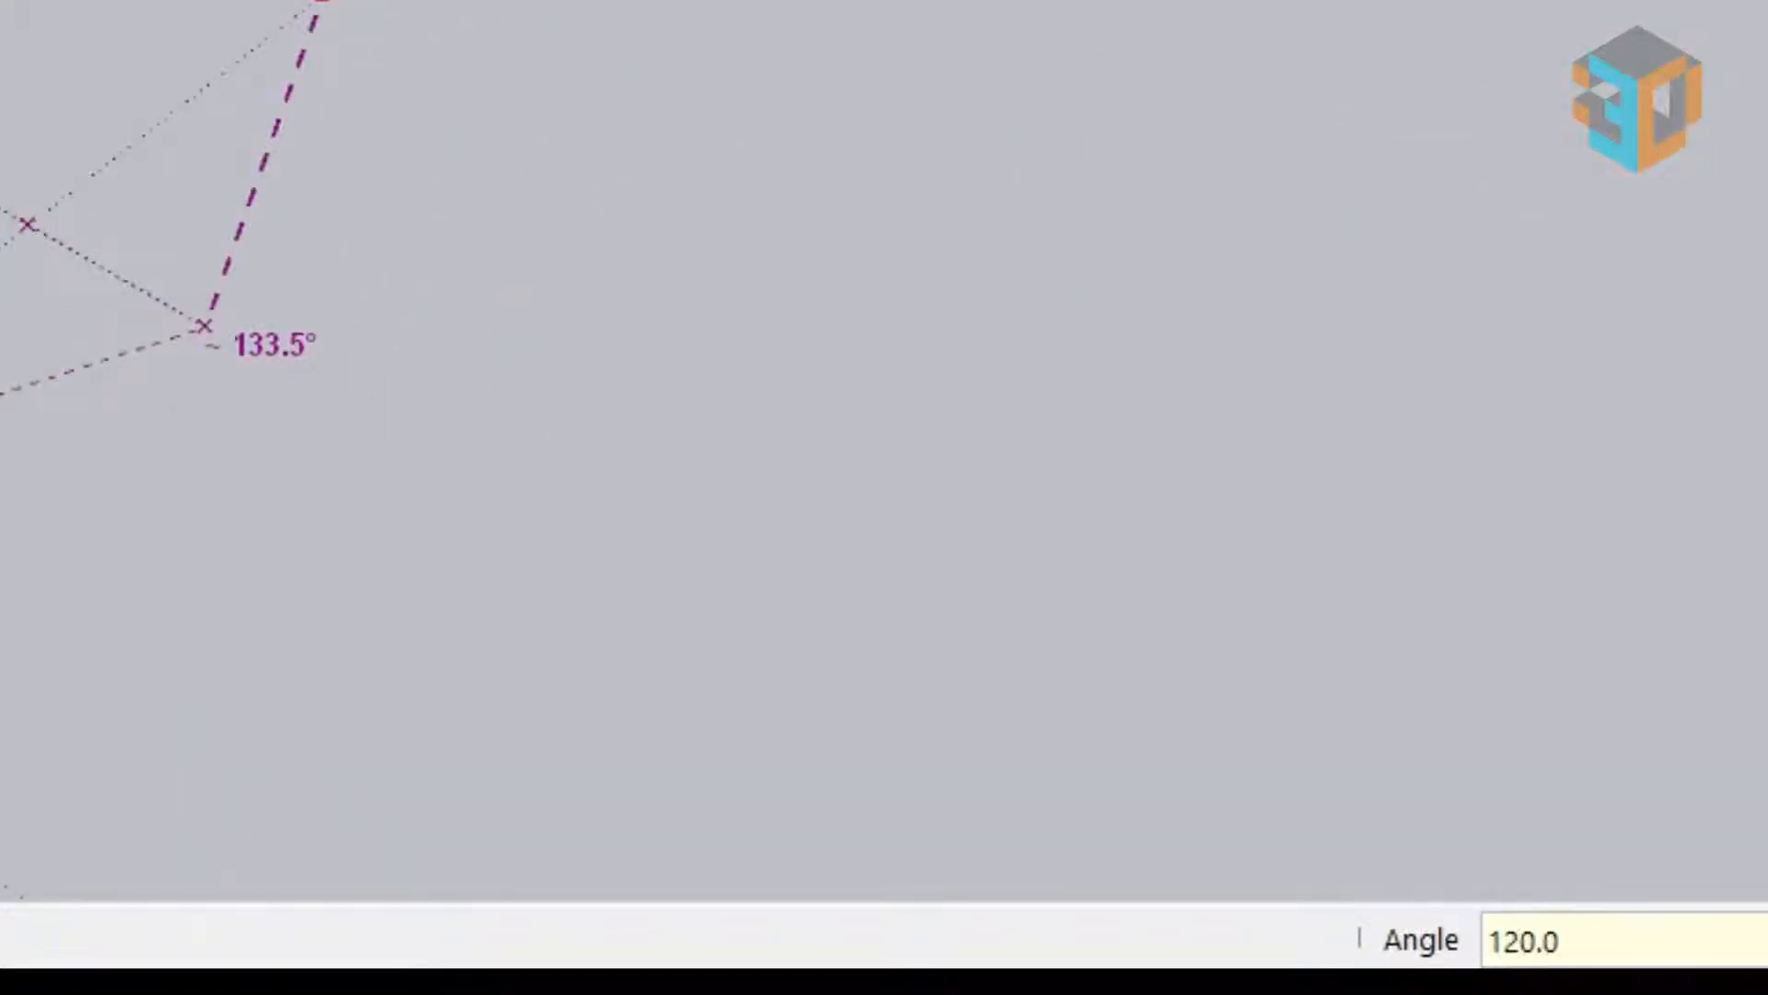
{"action": "key", "text": "Return"}
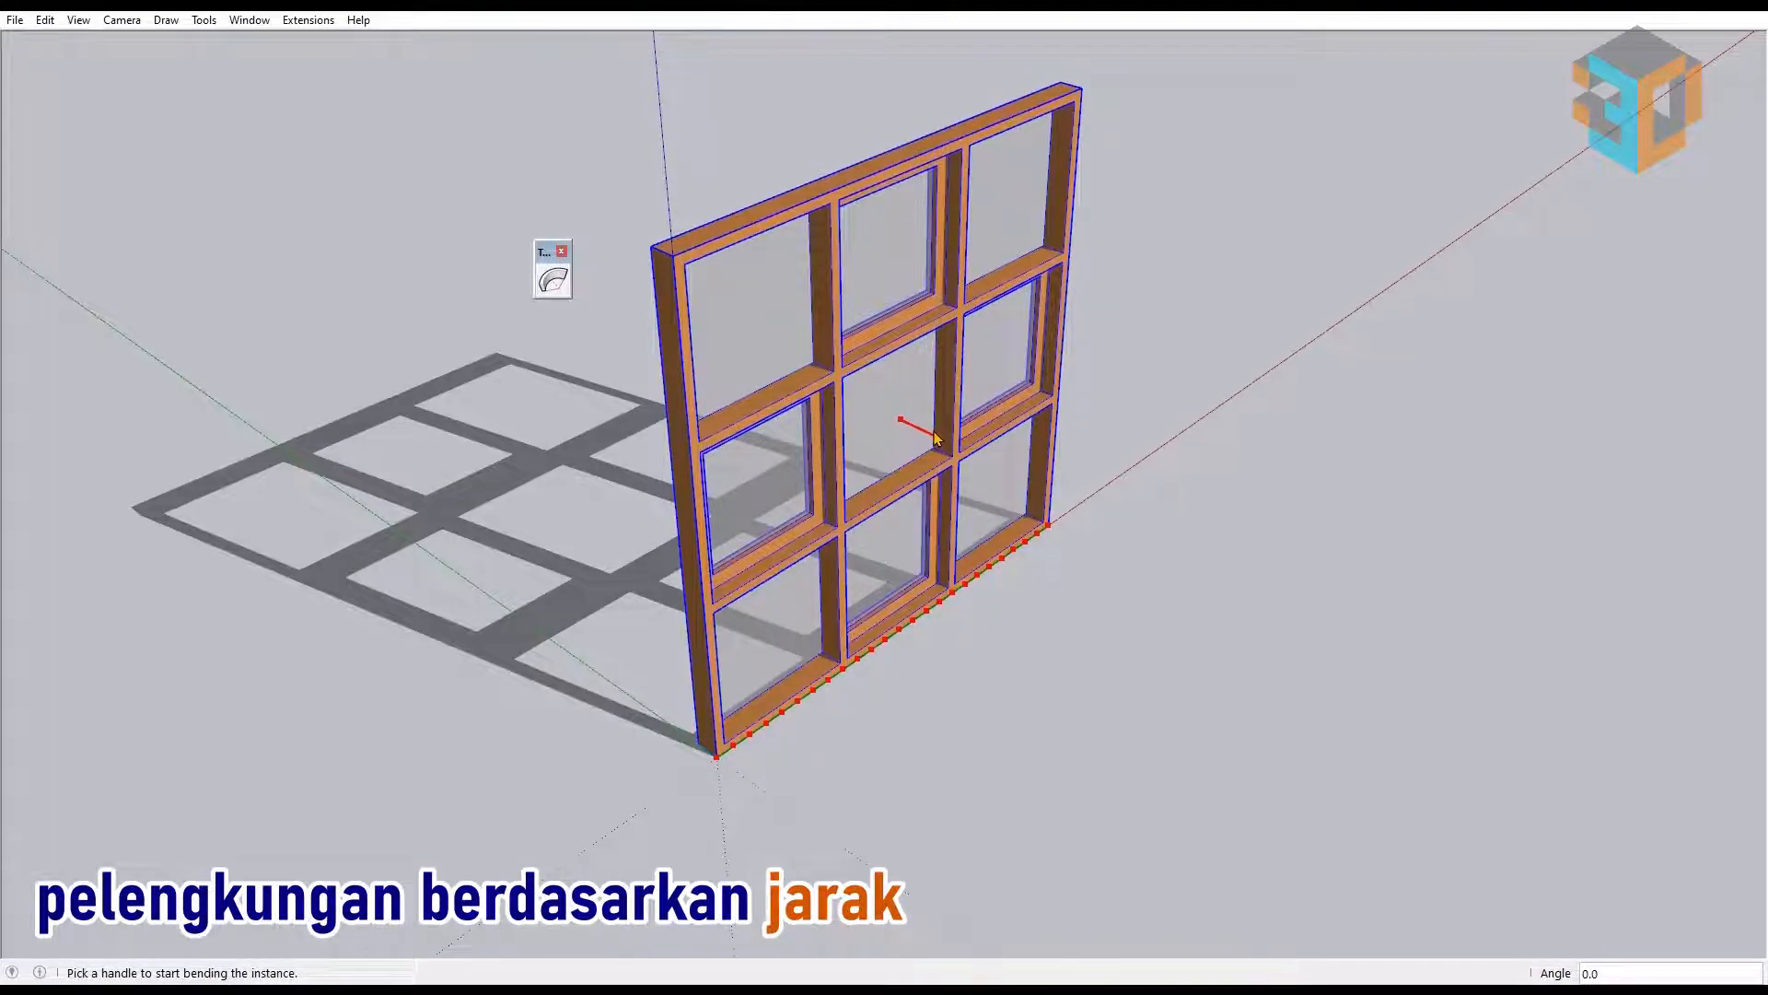
Step: Bend the wooden window frame with TrueBend by an exact bend distance of 25 cm
{"action": "left_click_drag", "start_coordinate": [936, 443], "coordinate": [980, 460]}
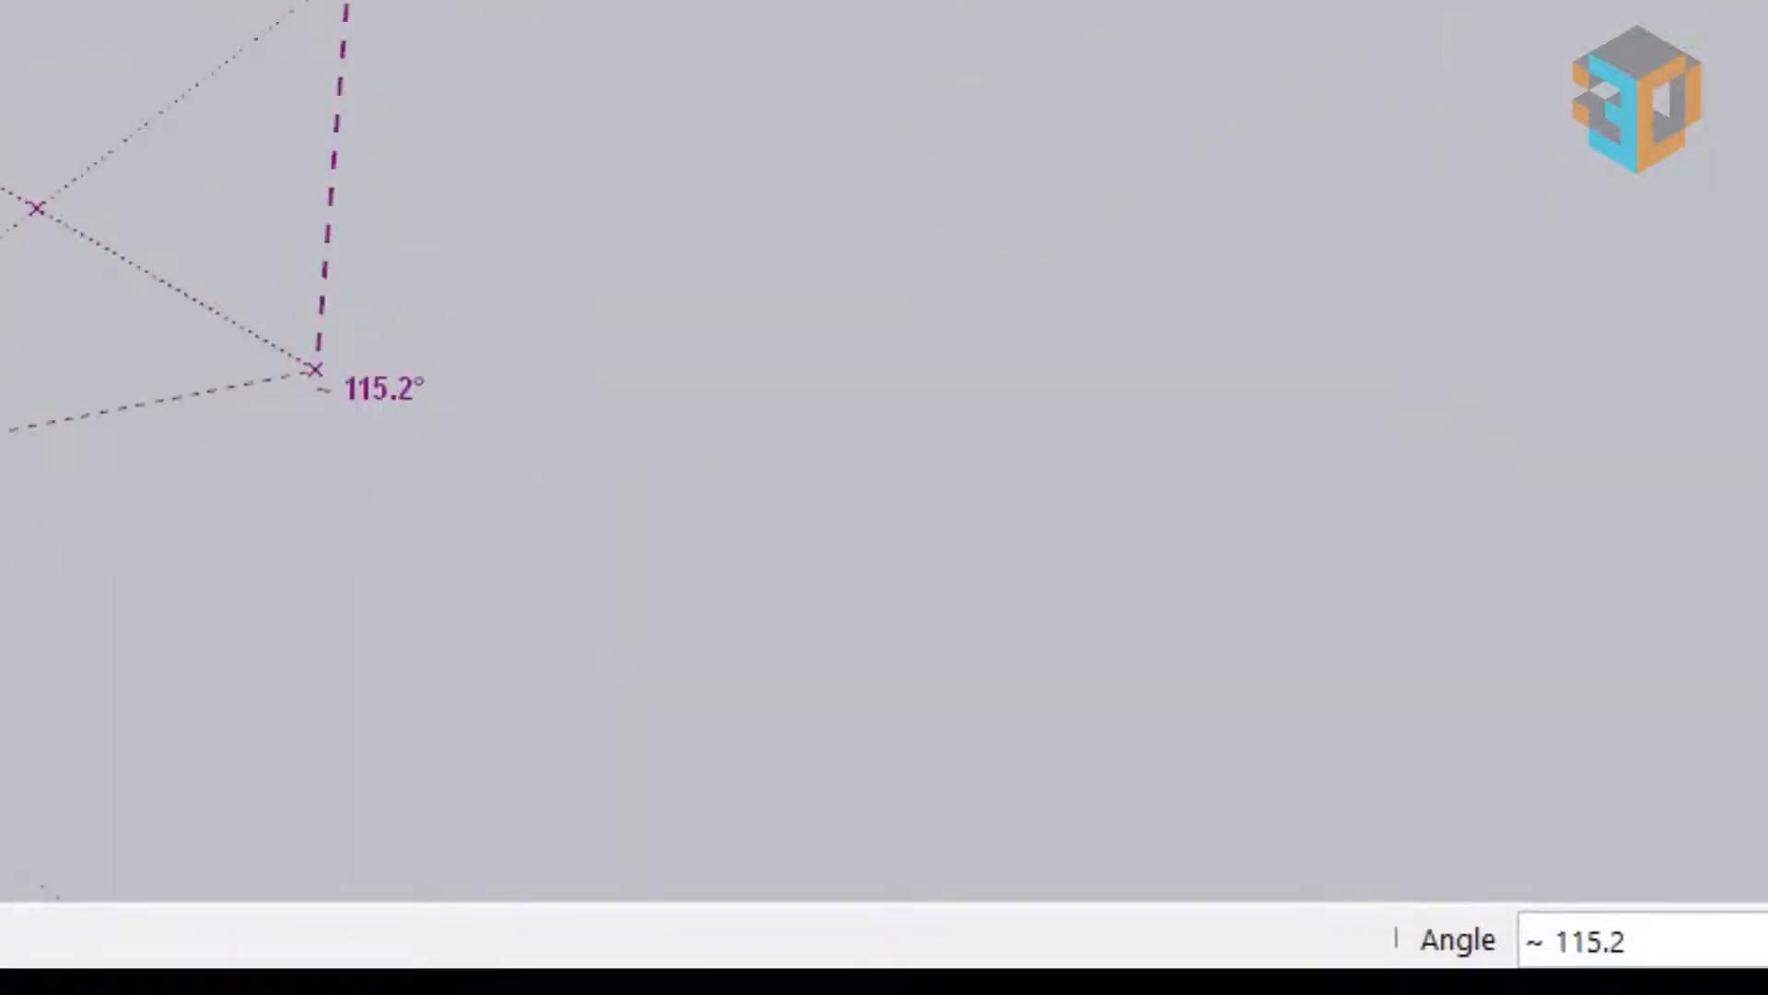
{"action": "type", "text": "25cm"}
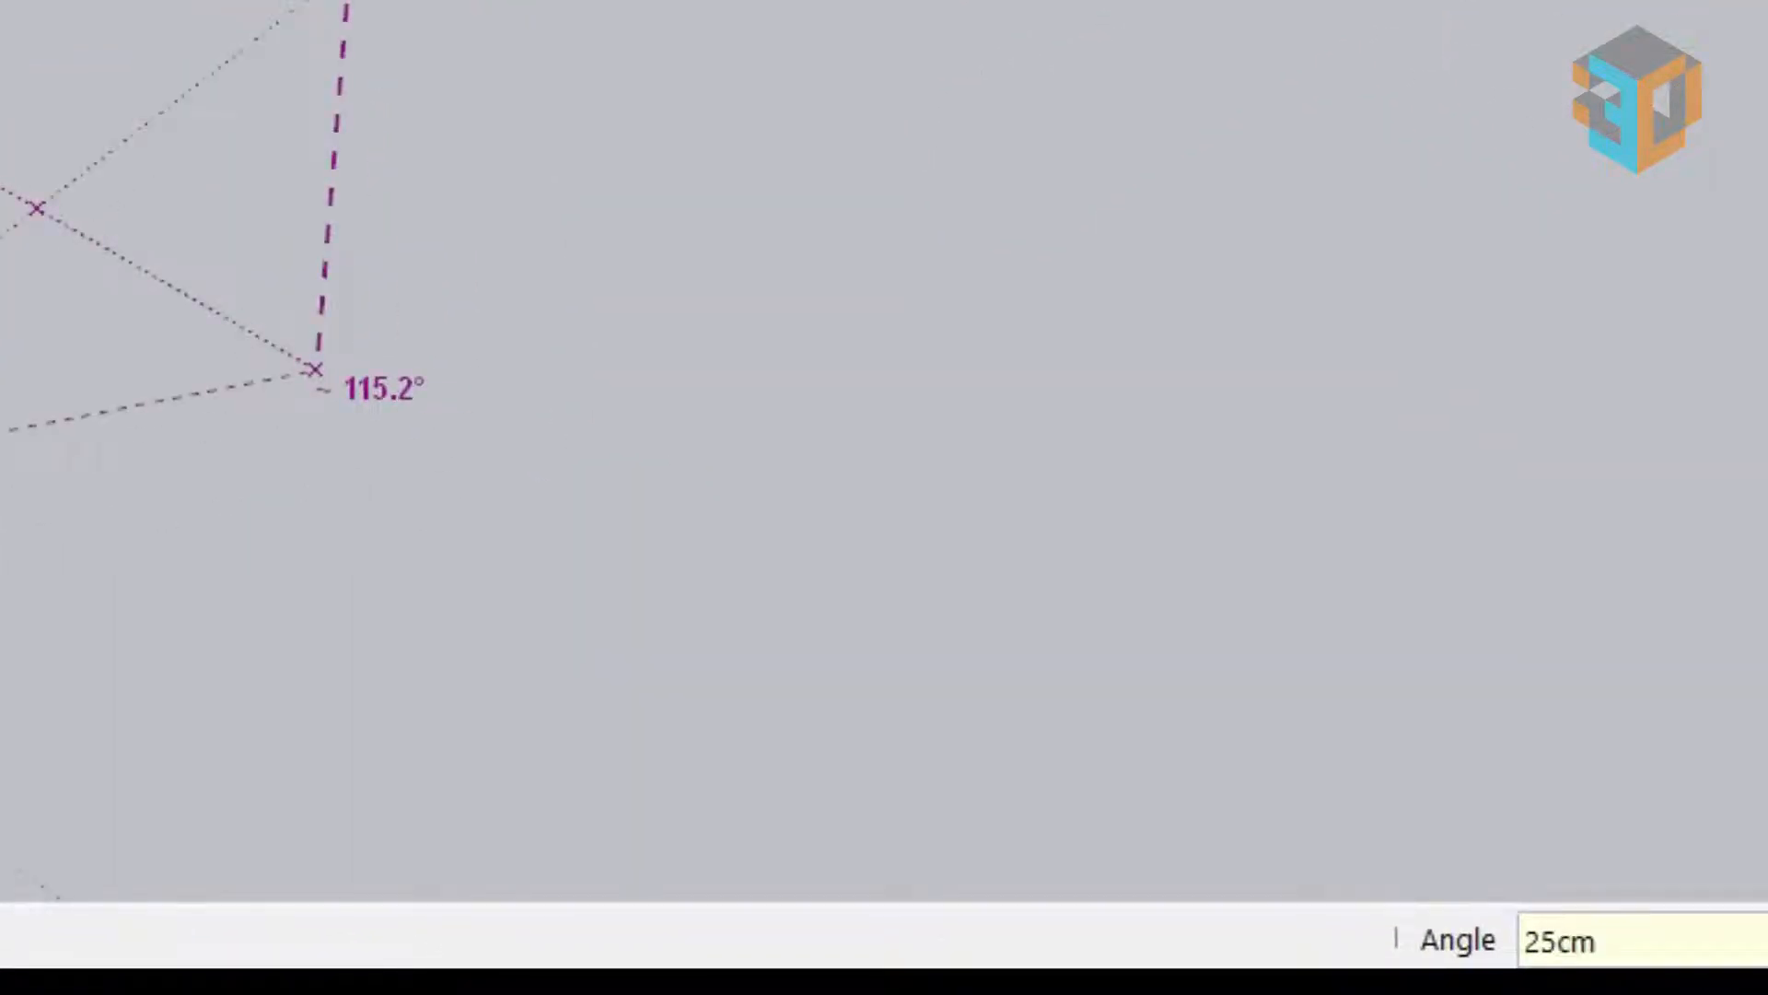
{"action": "key", "text": "Return"}
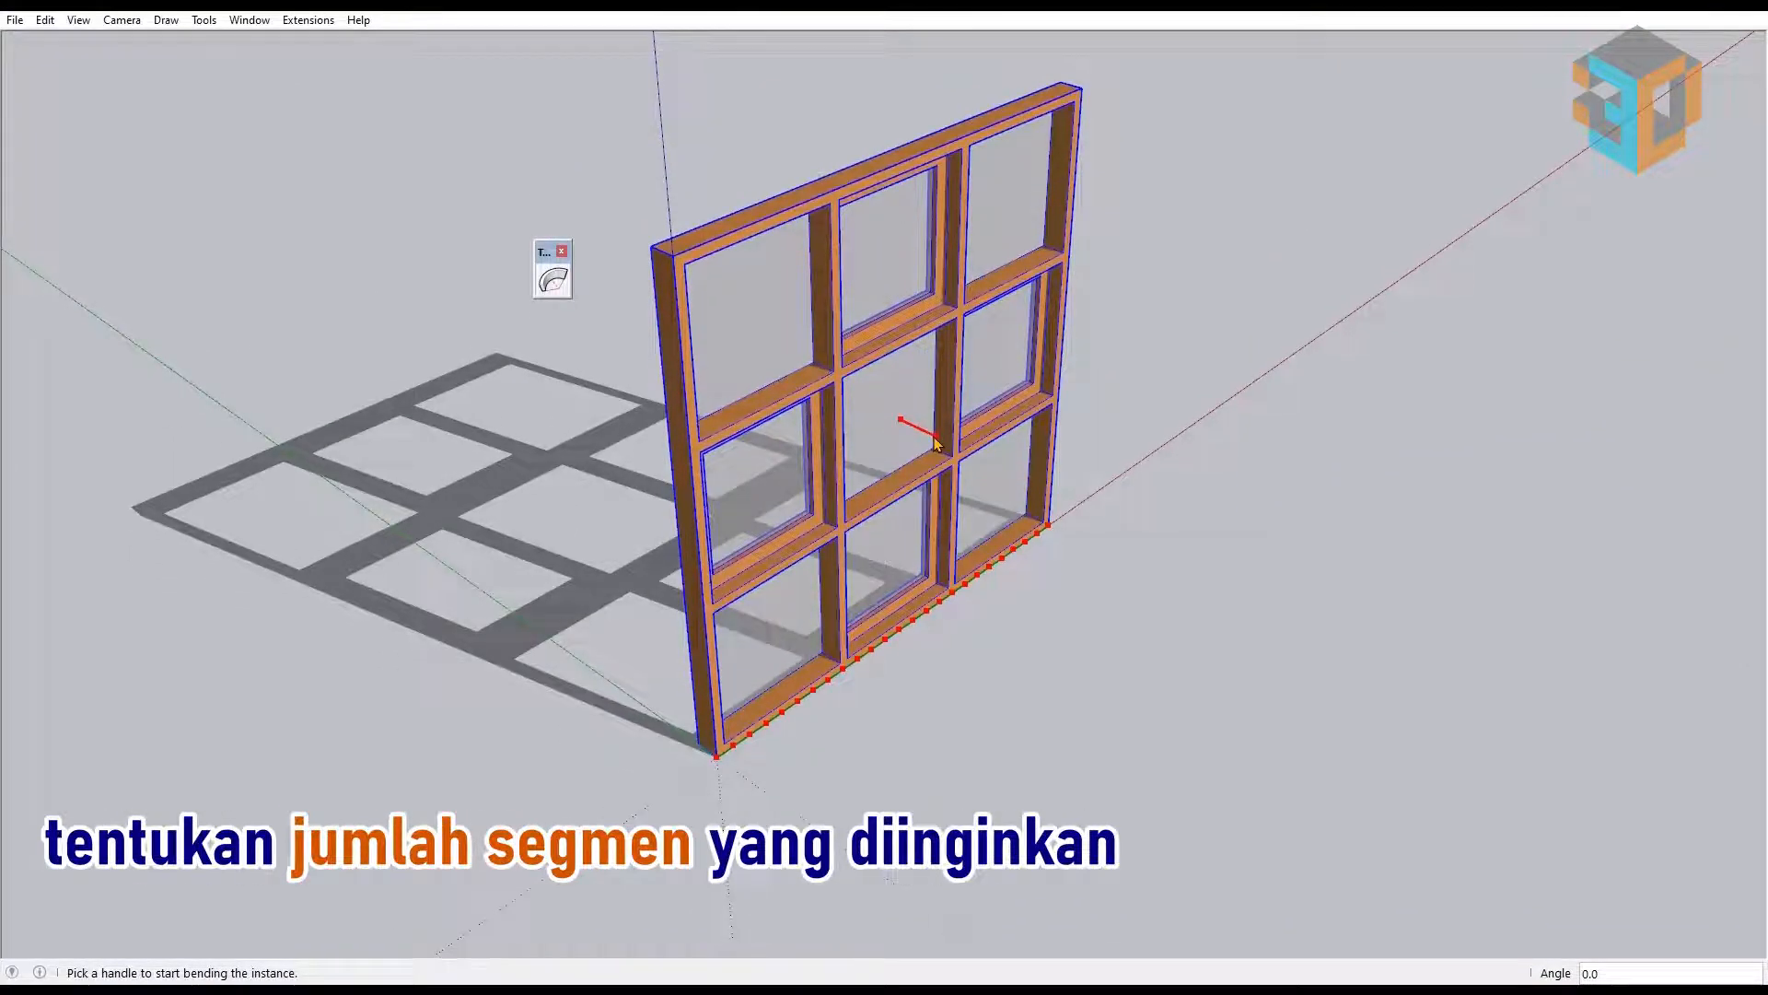
Step: Bend the window frame with TrueBend to 120deg in 3 segments, commit the bend and deselect the frame
{"action": "left_click_drag", "start_coordinate": [934, 445], "coordinate": [979, 463]}
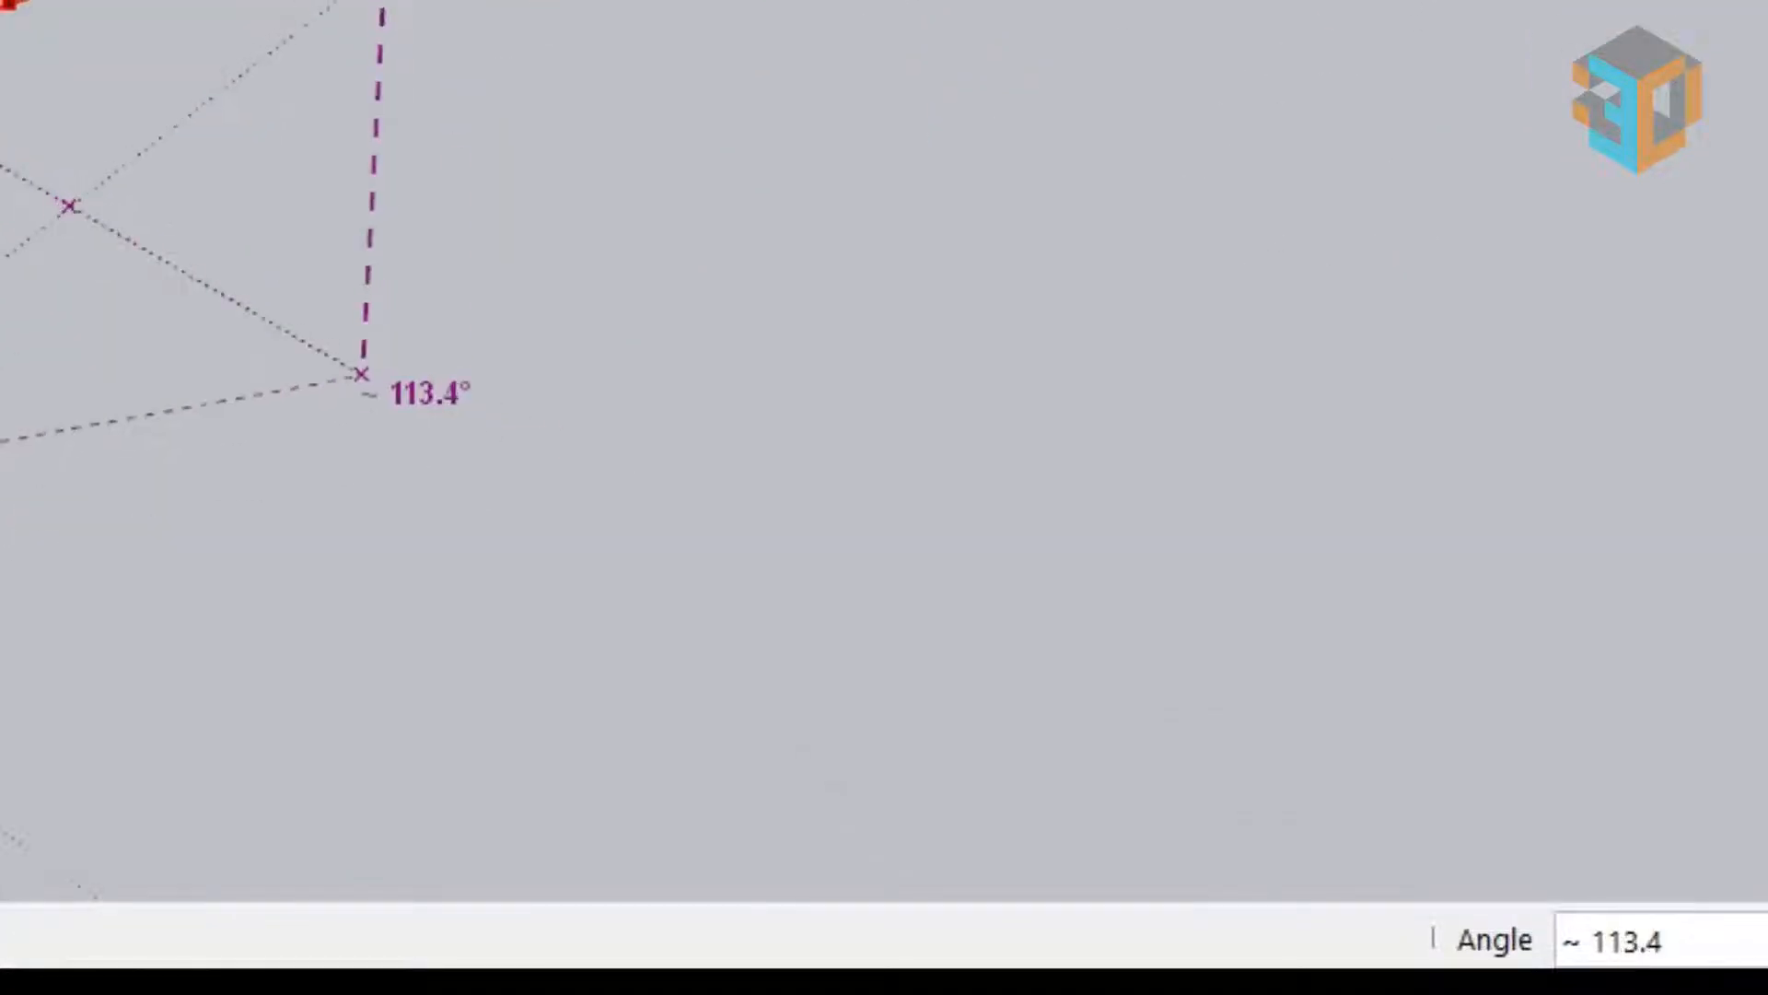
{"action": "type", "text": "120deg"}
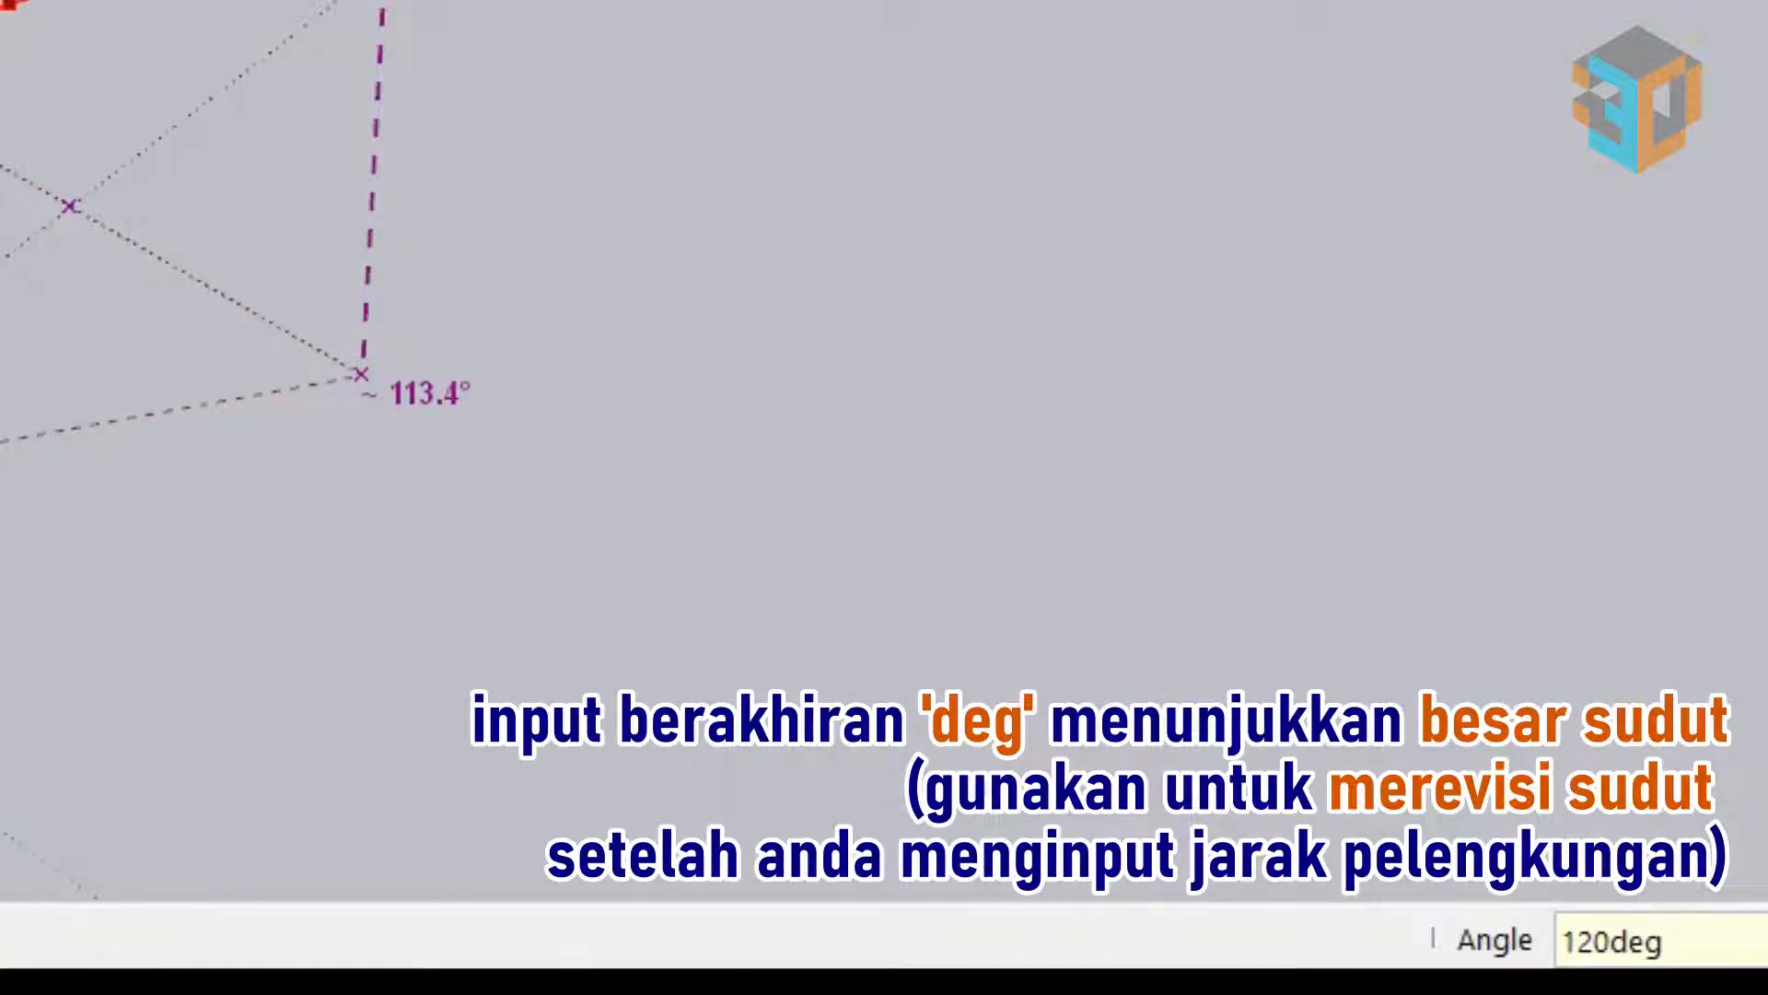
{"action": "key", "text": "Return"}
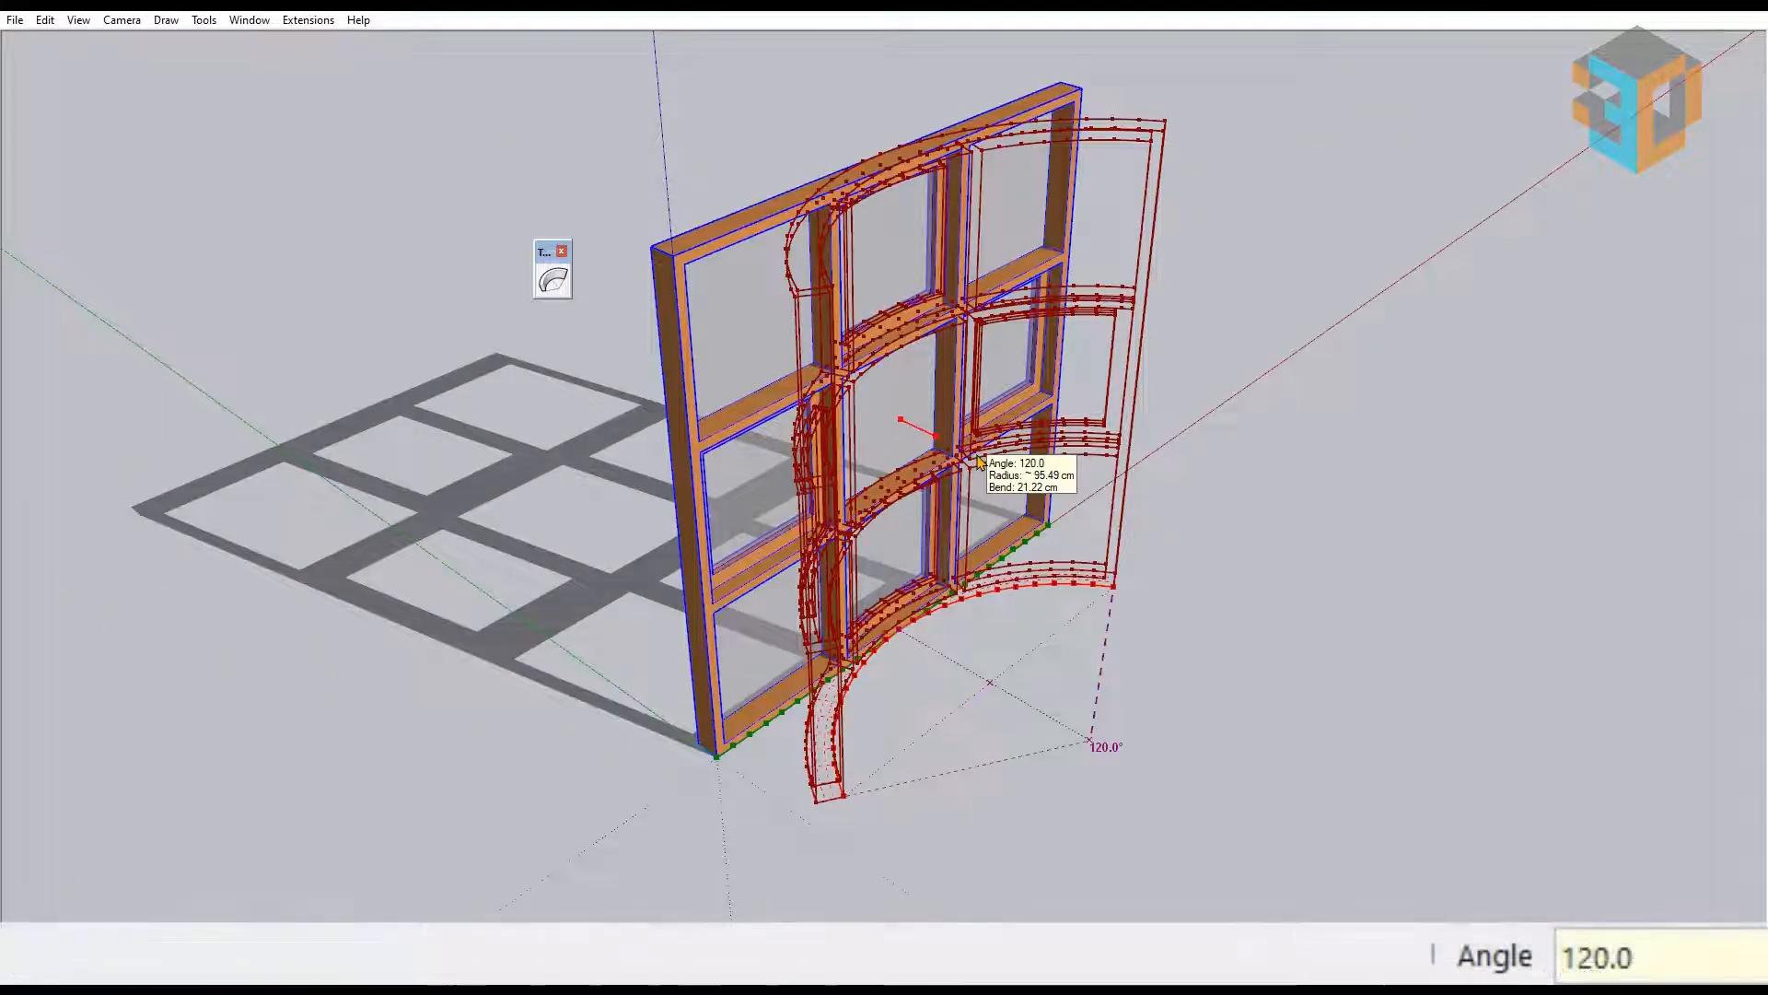
{"action": "type", "text": "3s"}
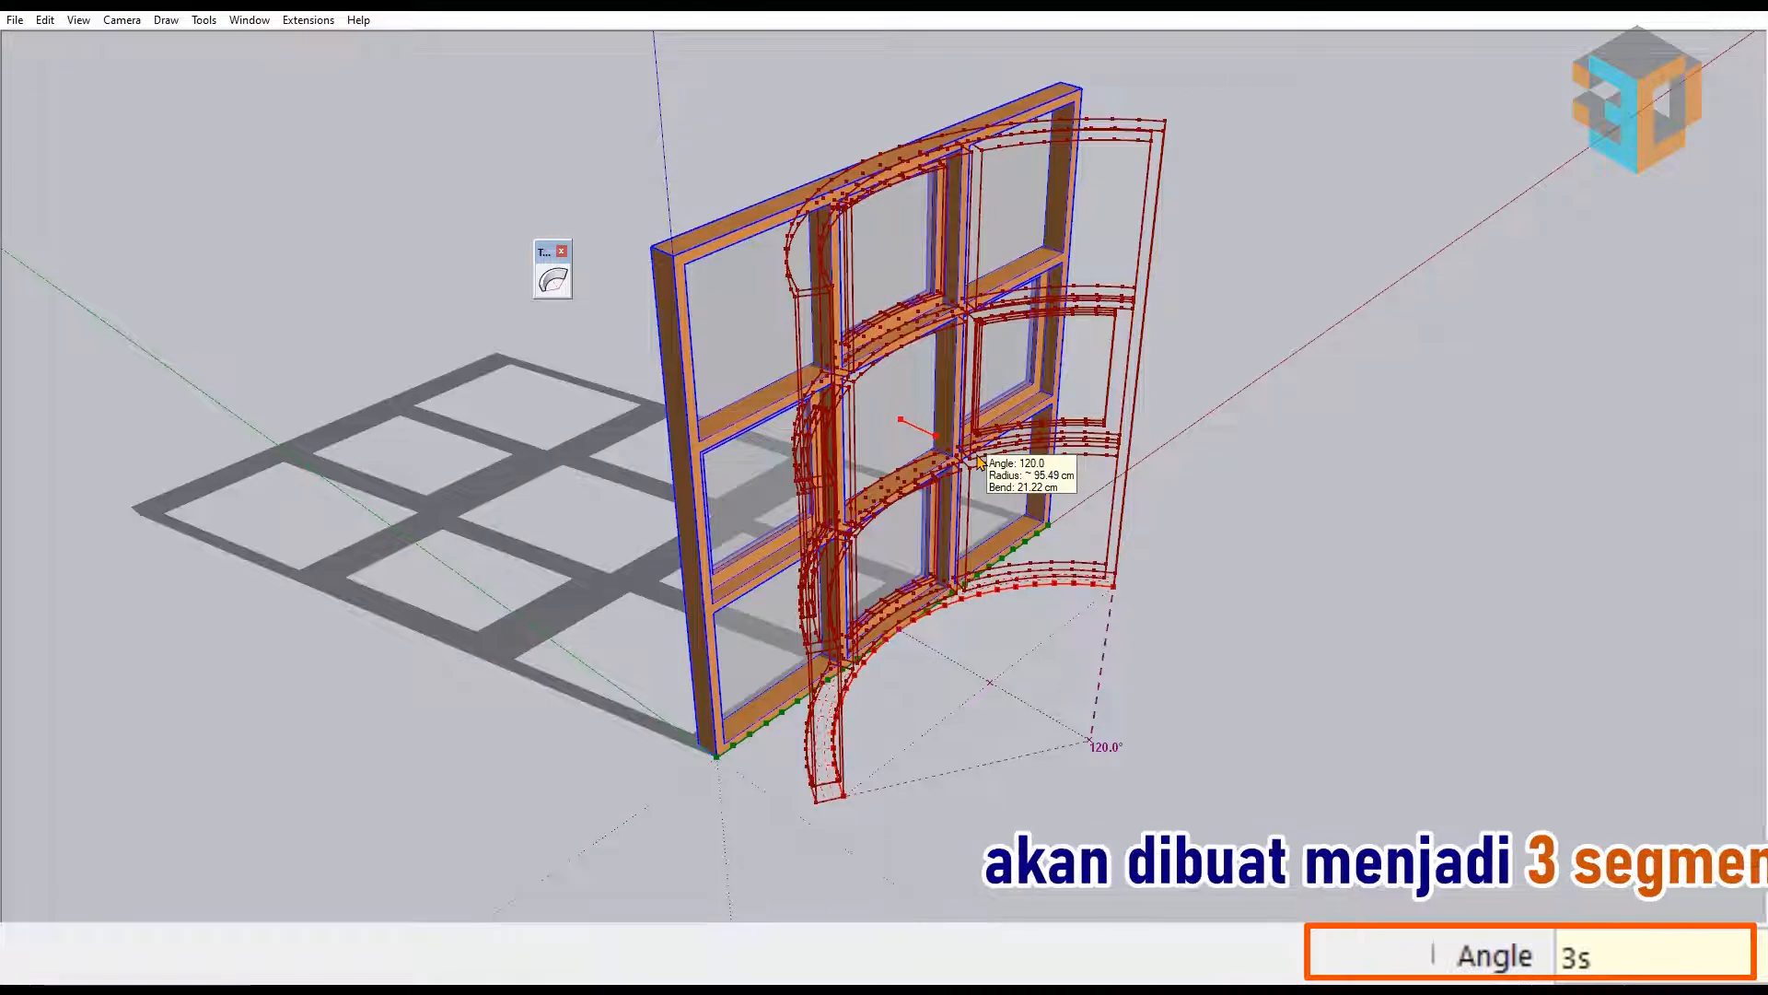
{"action": "key", "text": "Return"}
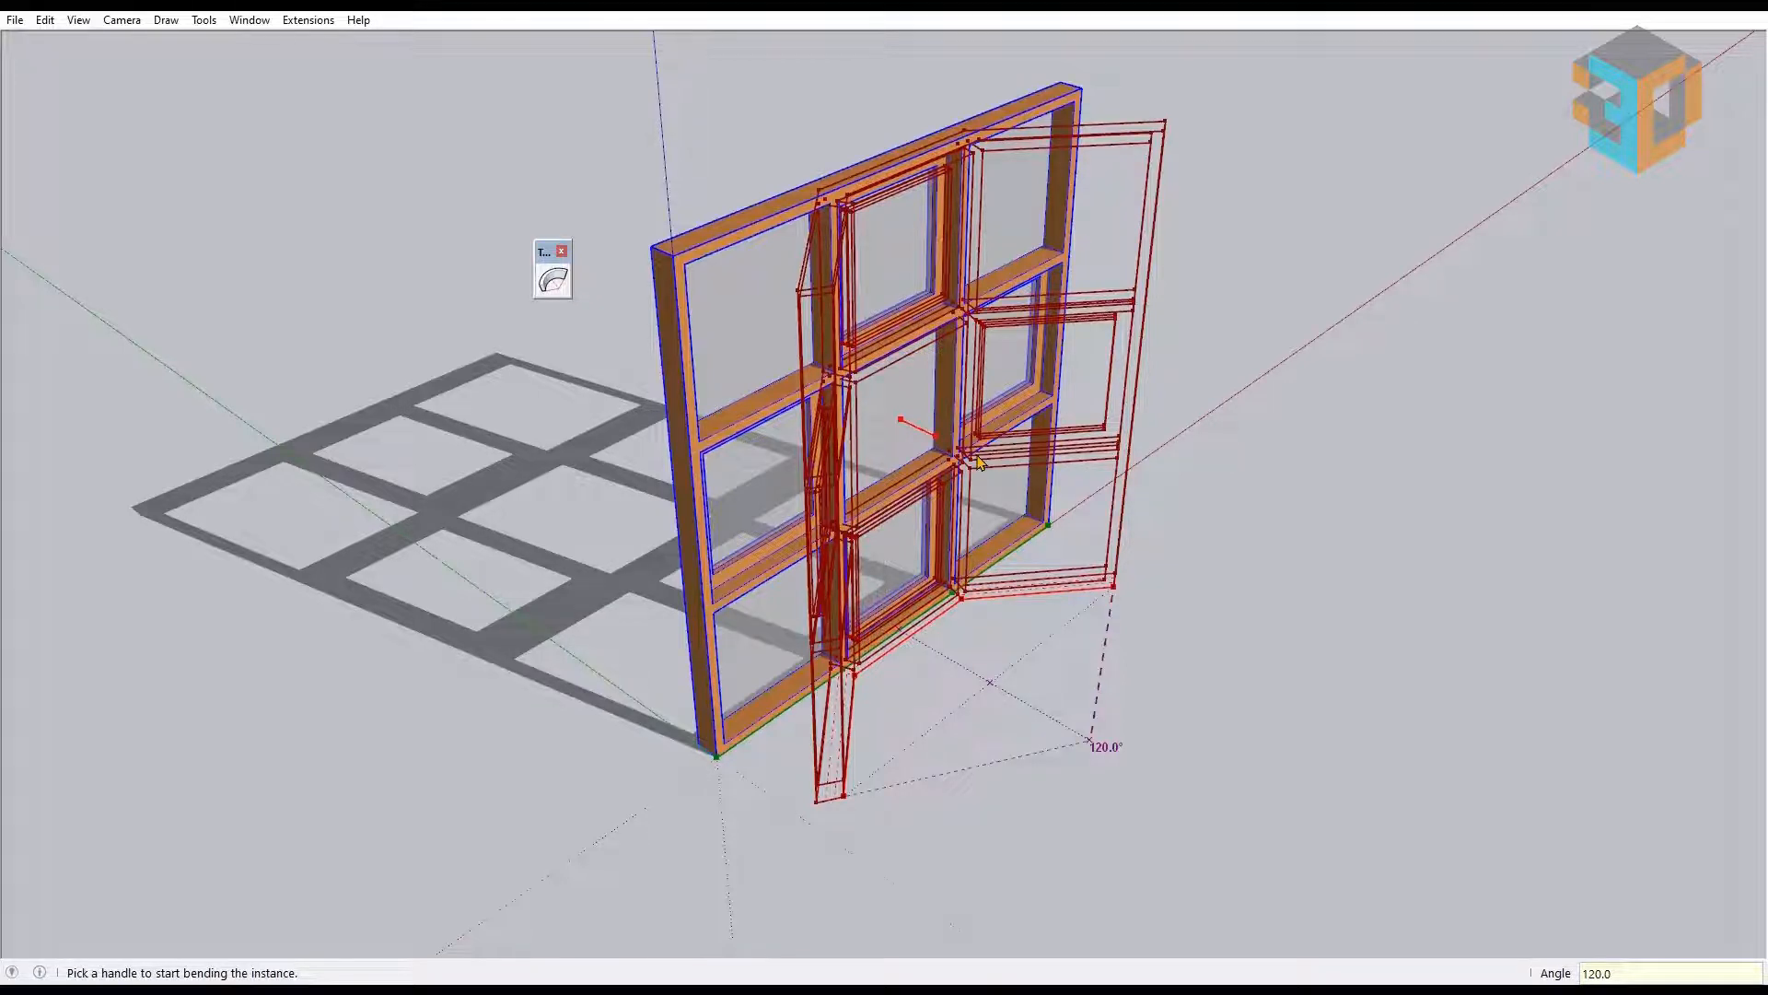
{"action": "right_click", "coordinate": [978, 462]}
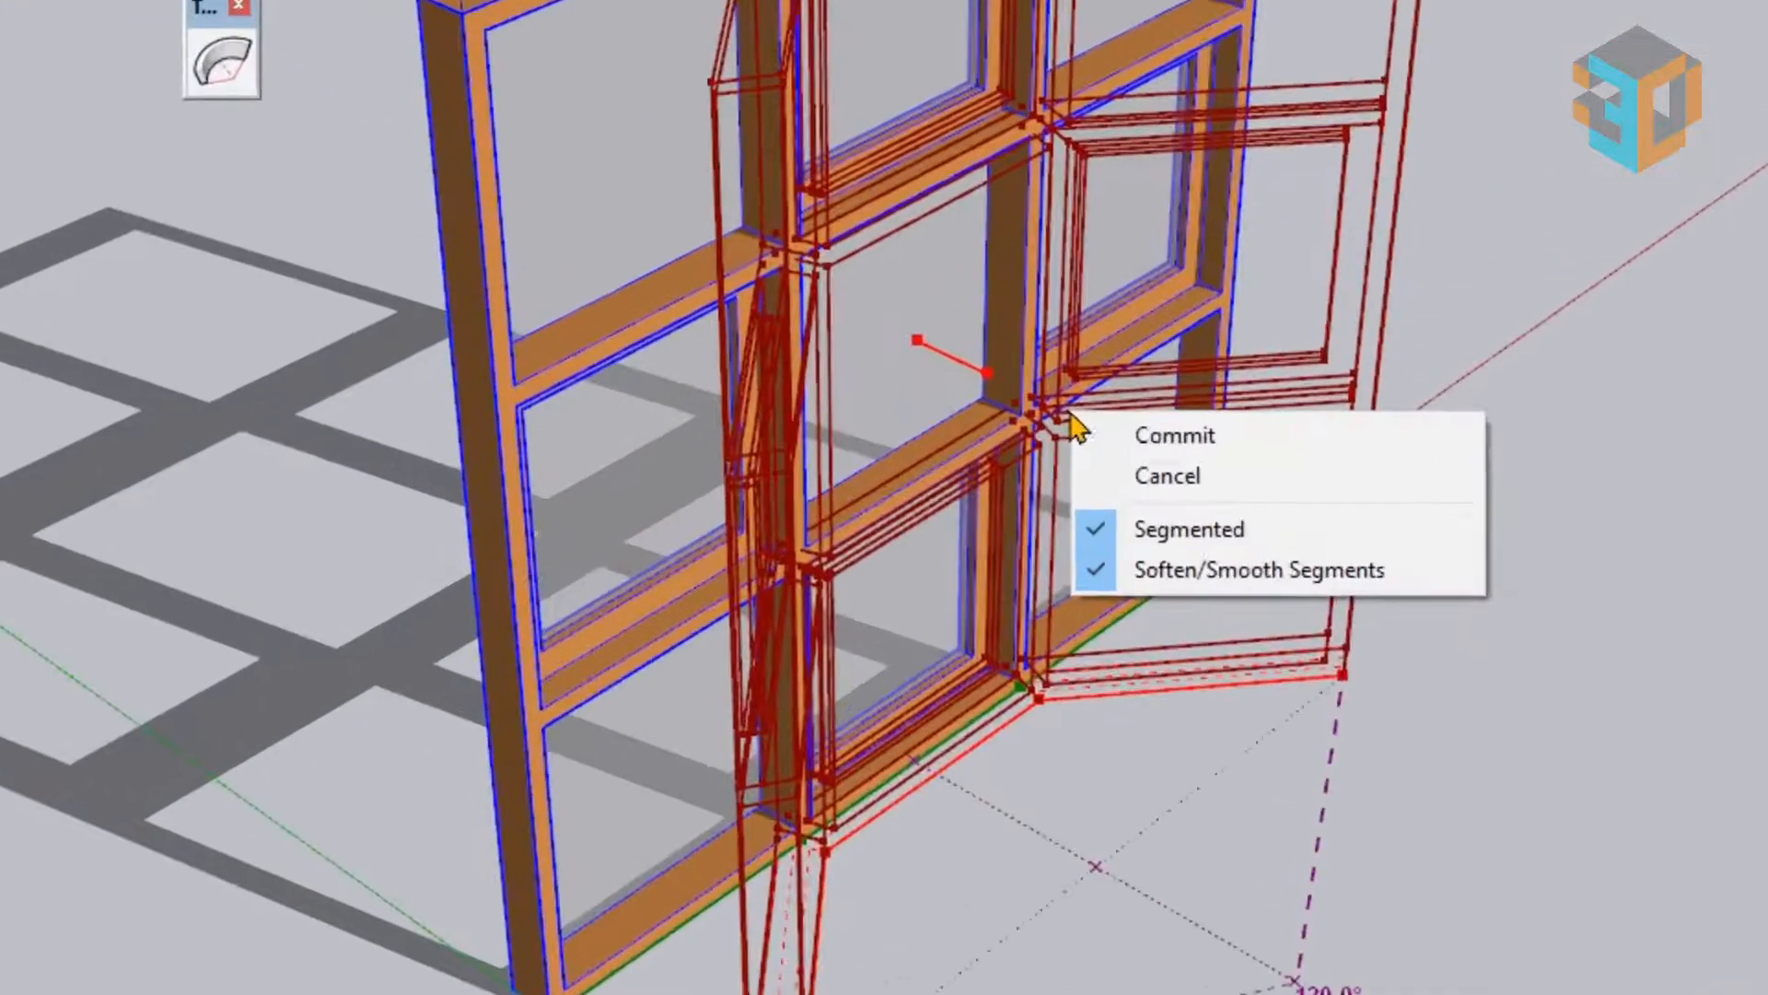
{"action": "left_click", "coordinate": [1184, 444]}
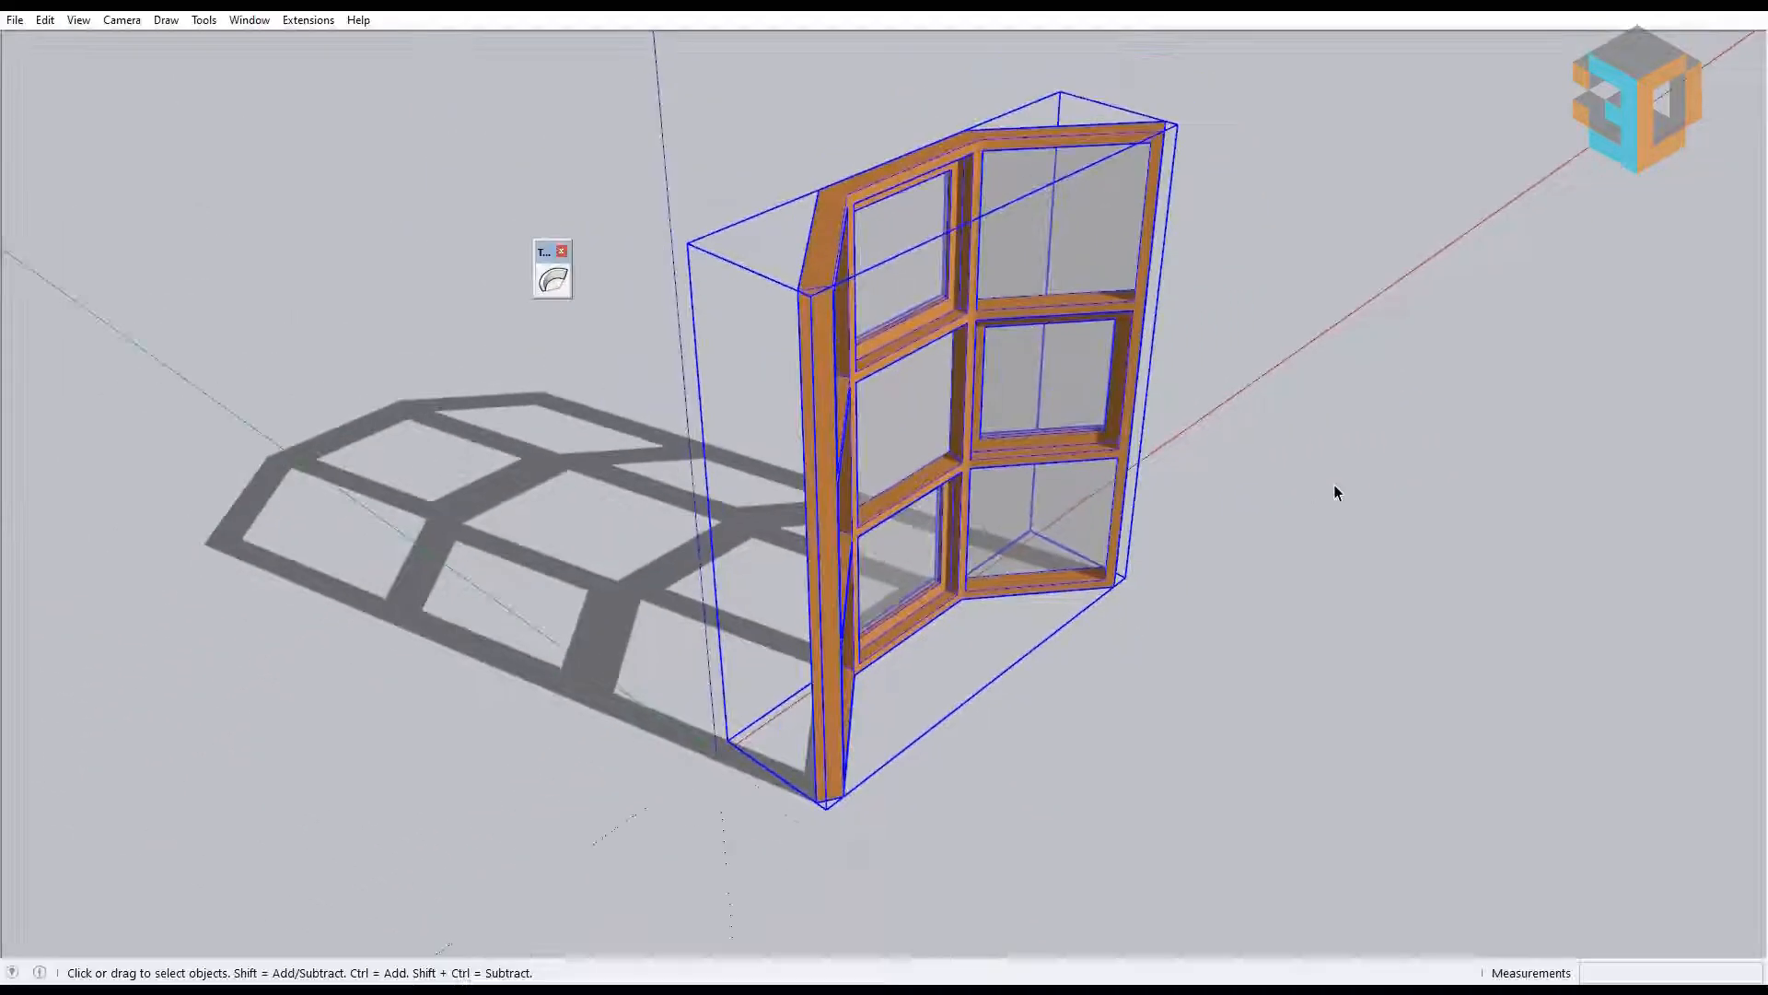
{"action": "left_click", "coordinate": [1334, 485]}
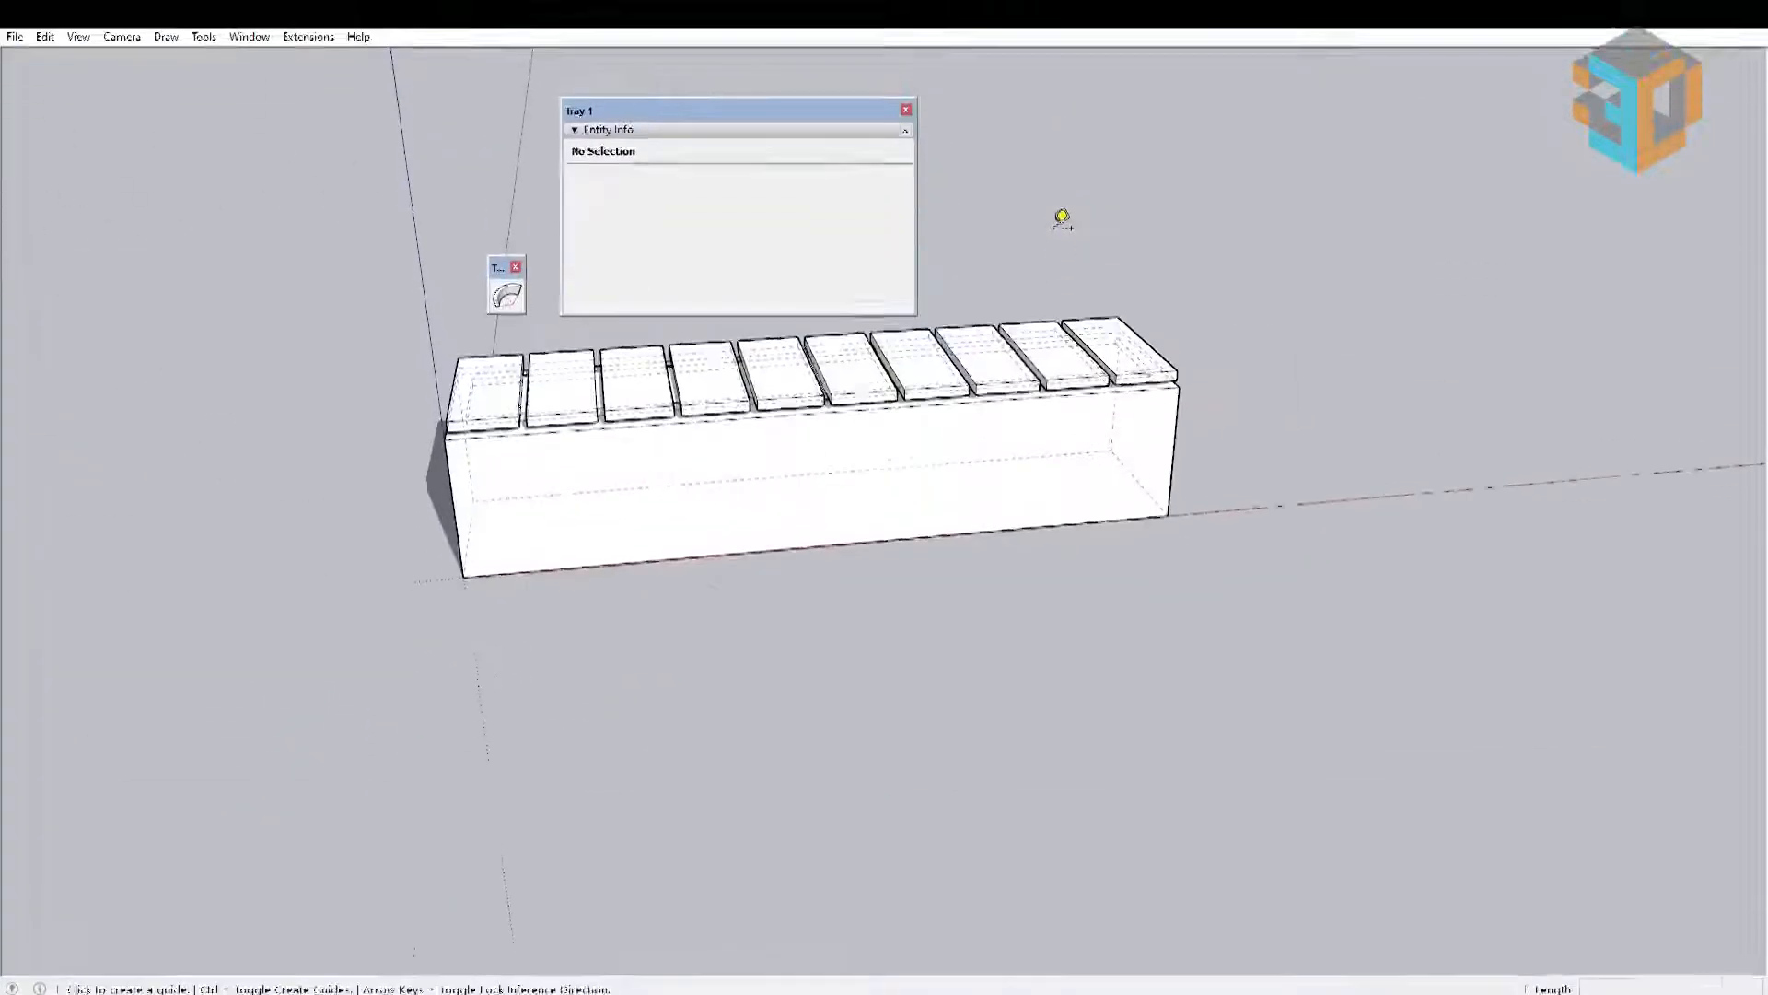
Step: Measure the straight bench's front bottom edge from the origin corner to its far end
{"action": "key", "text": "t"}
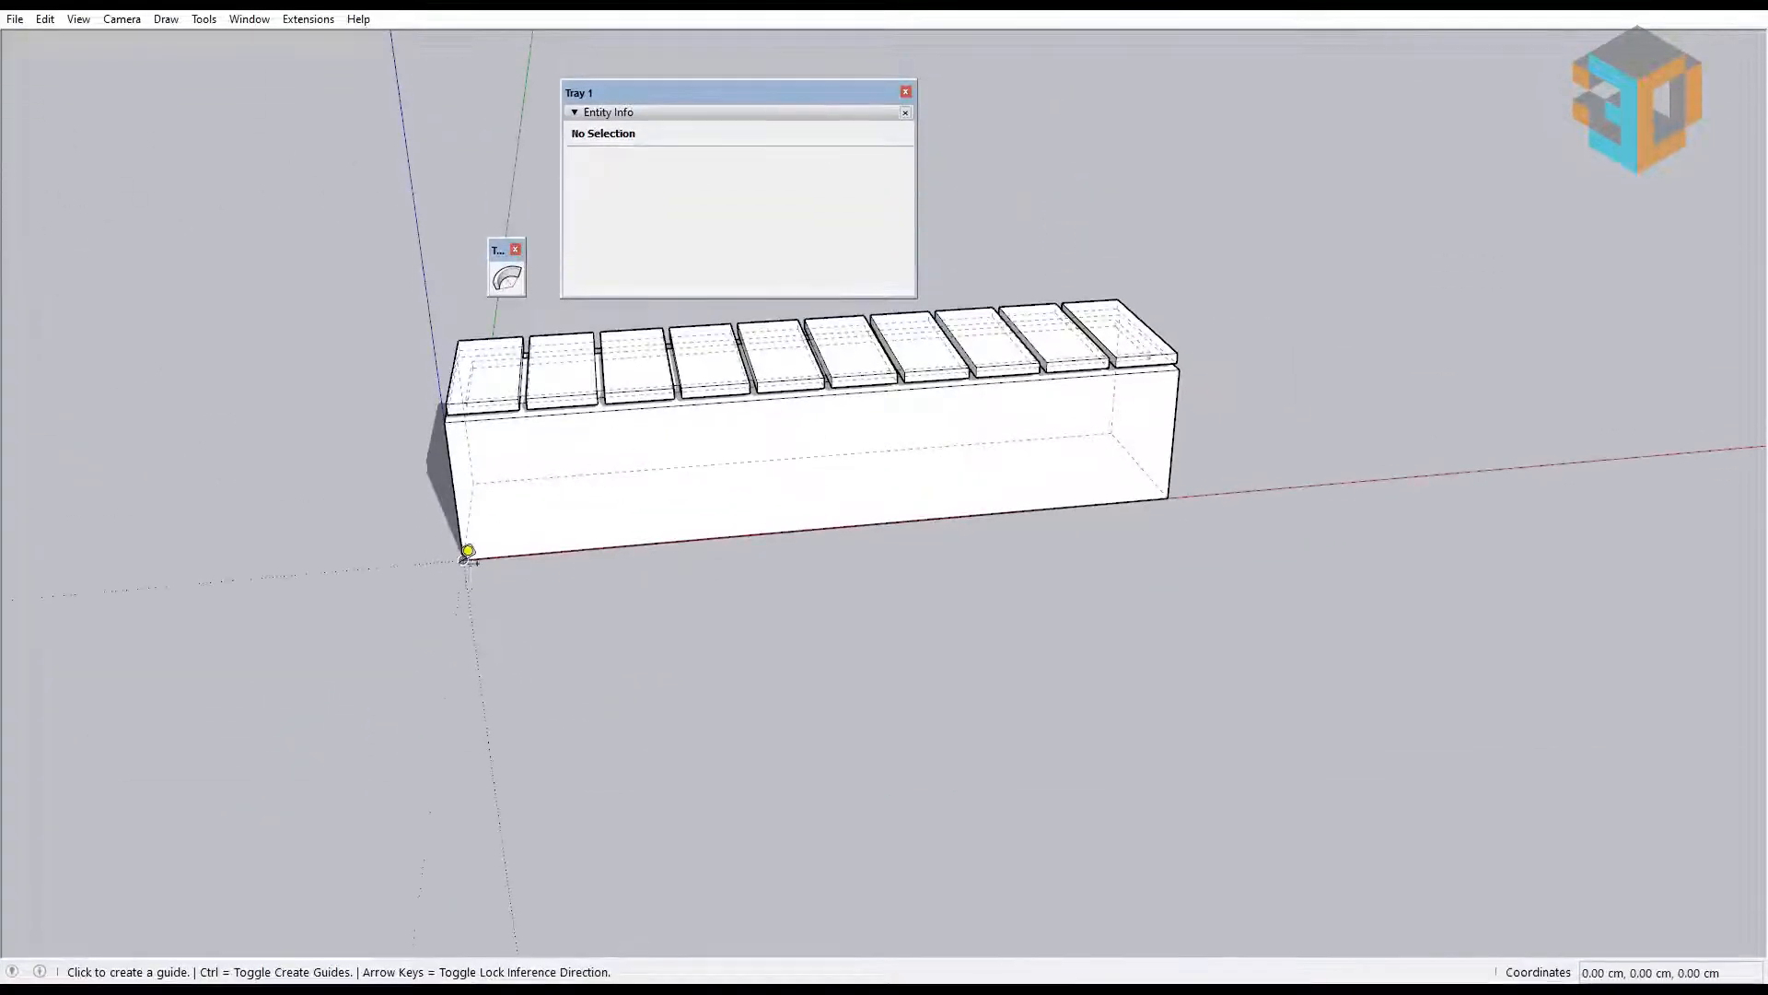
{"action": "left_click", "coordinate": [463, 559]}
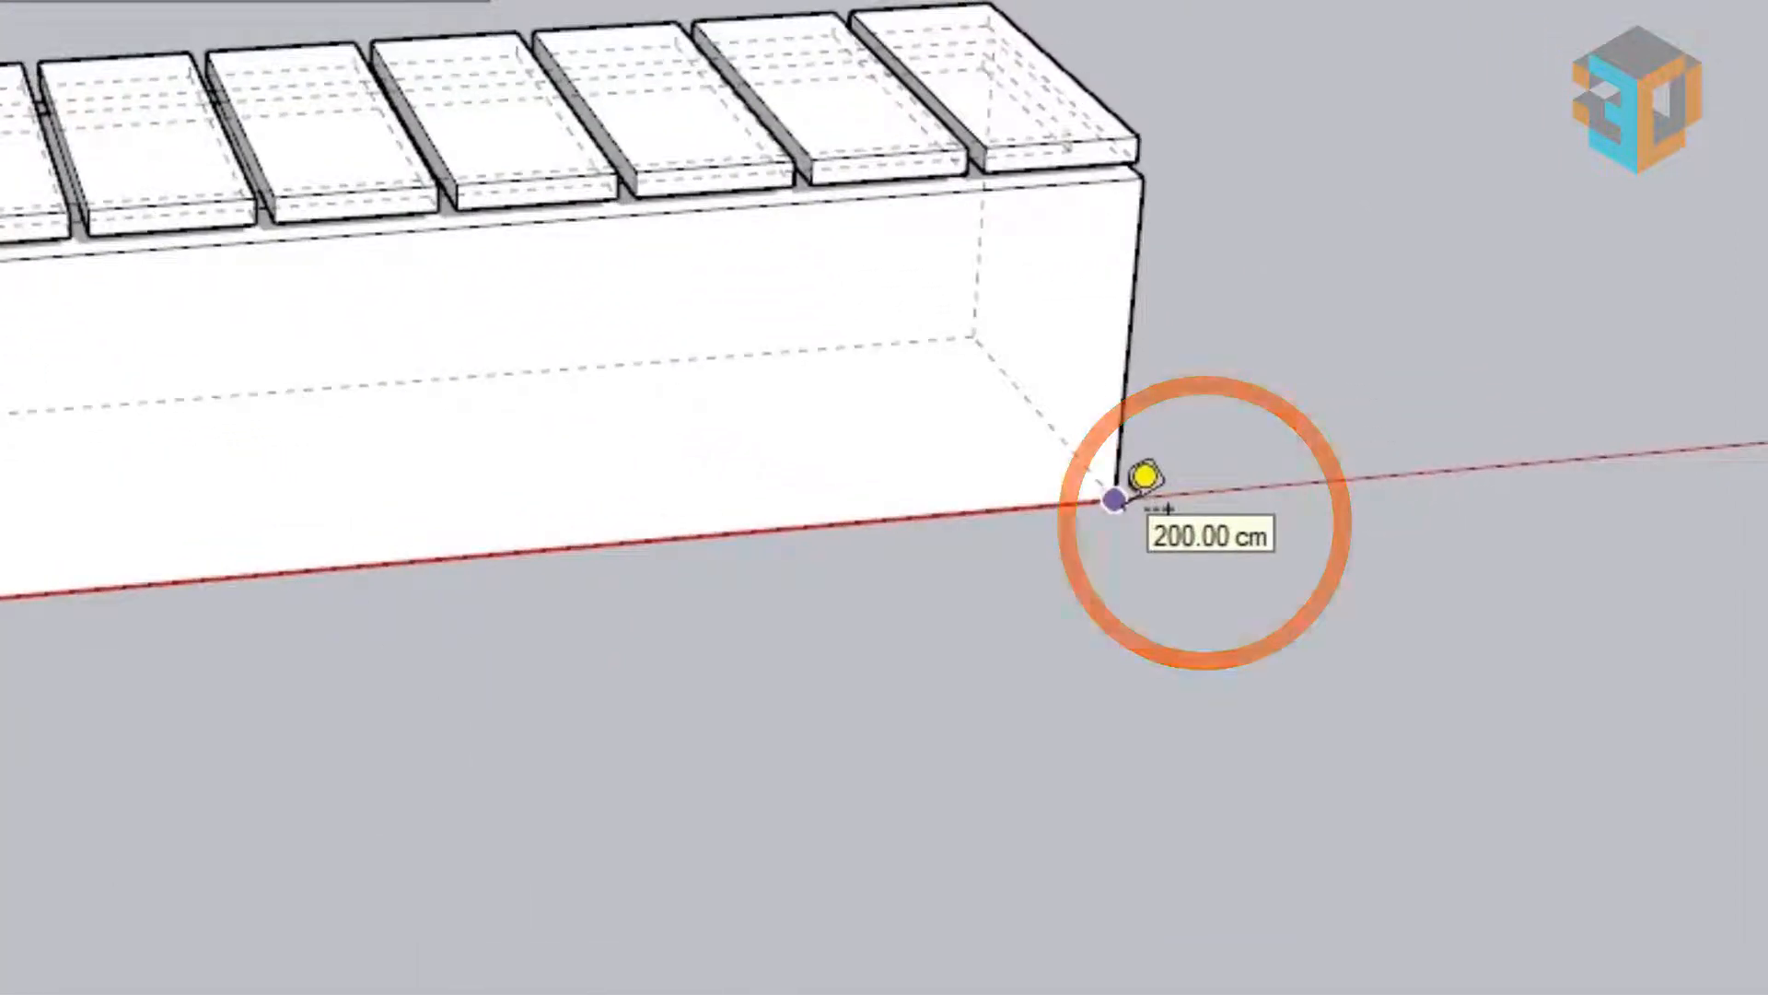
{"action": "key", "text": "space"}
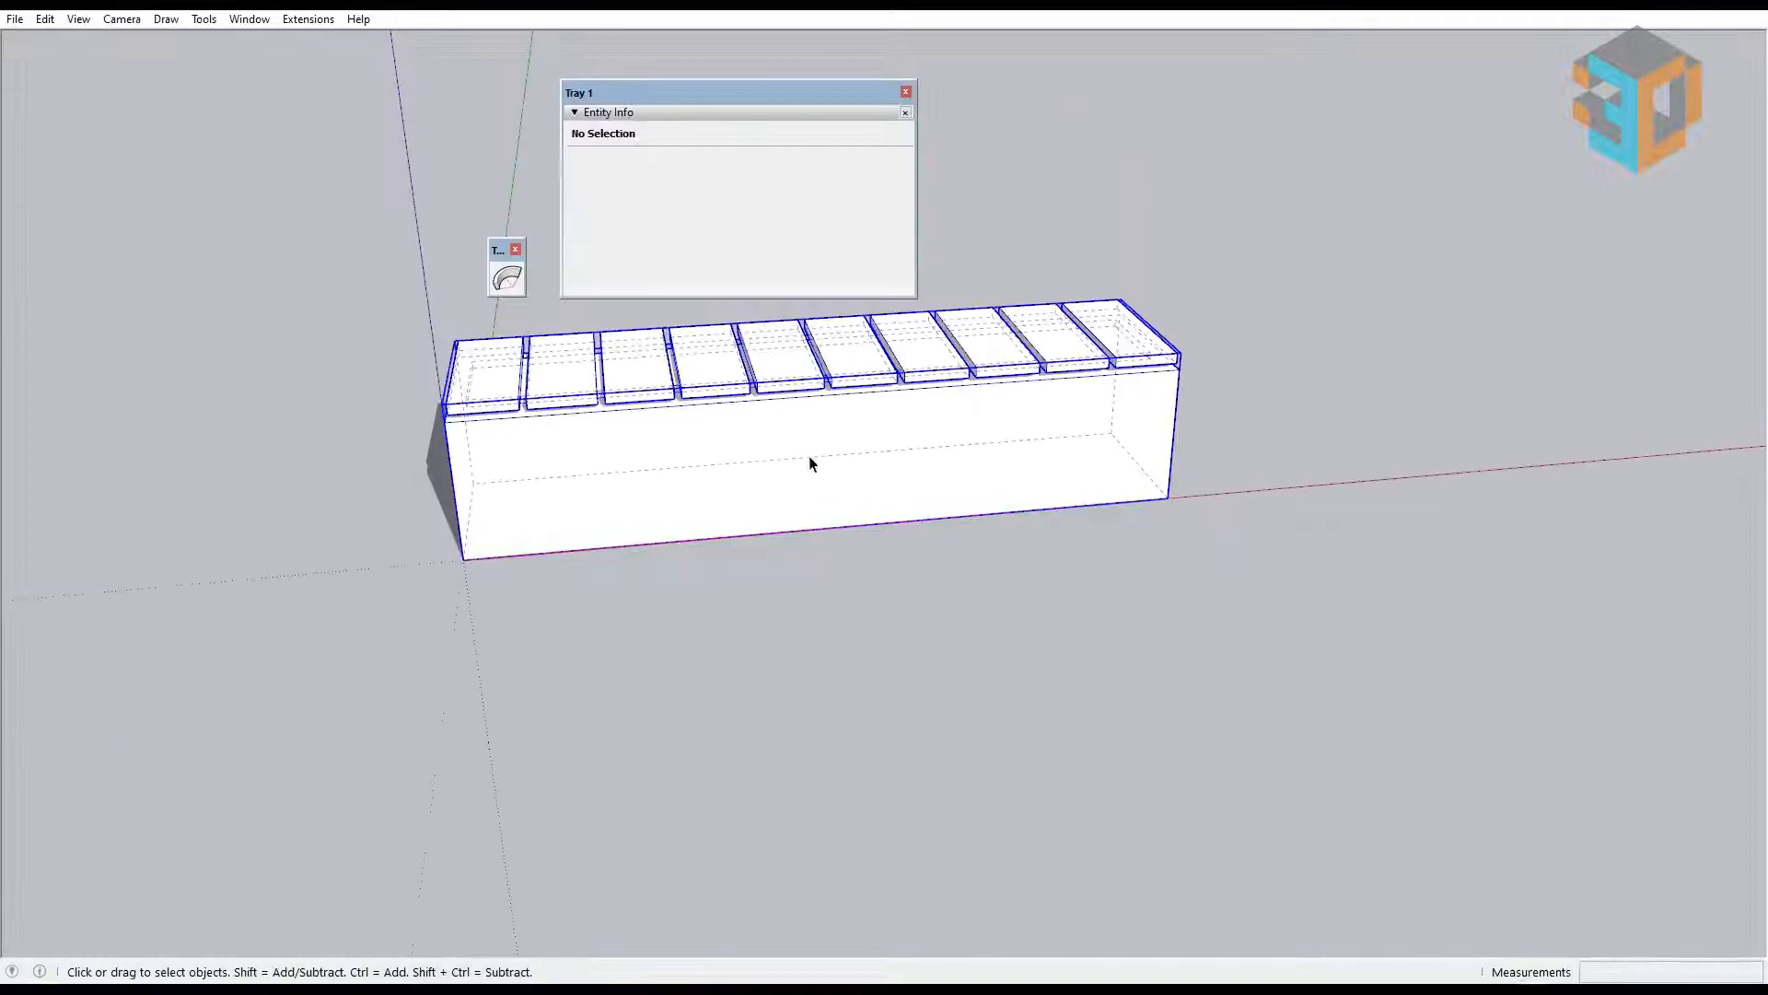
Step: Bend the grouped bench with TrueBend to an angle of 180° and commit the bend
{"action": "left_click", "coordinate": [811, 464]}
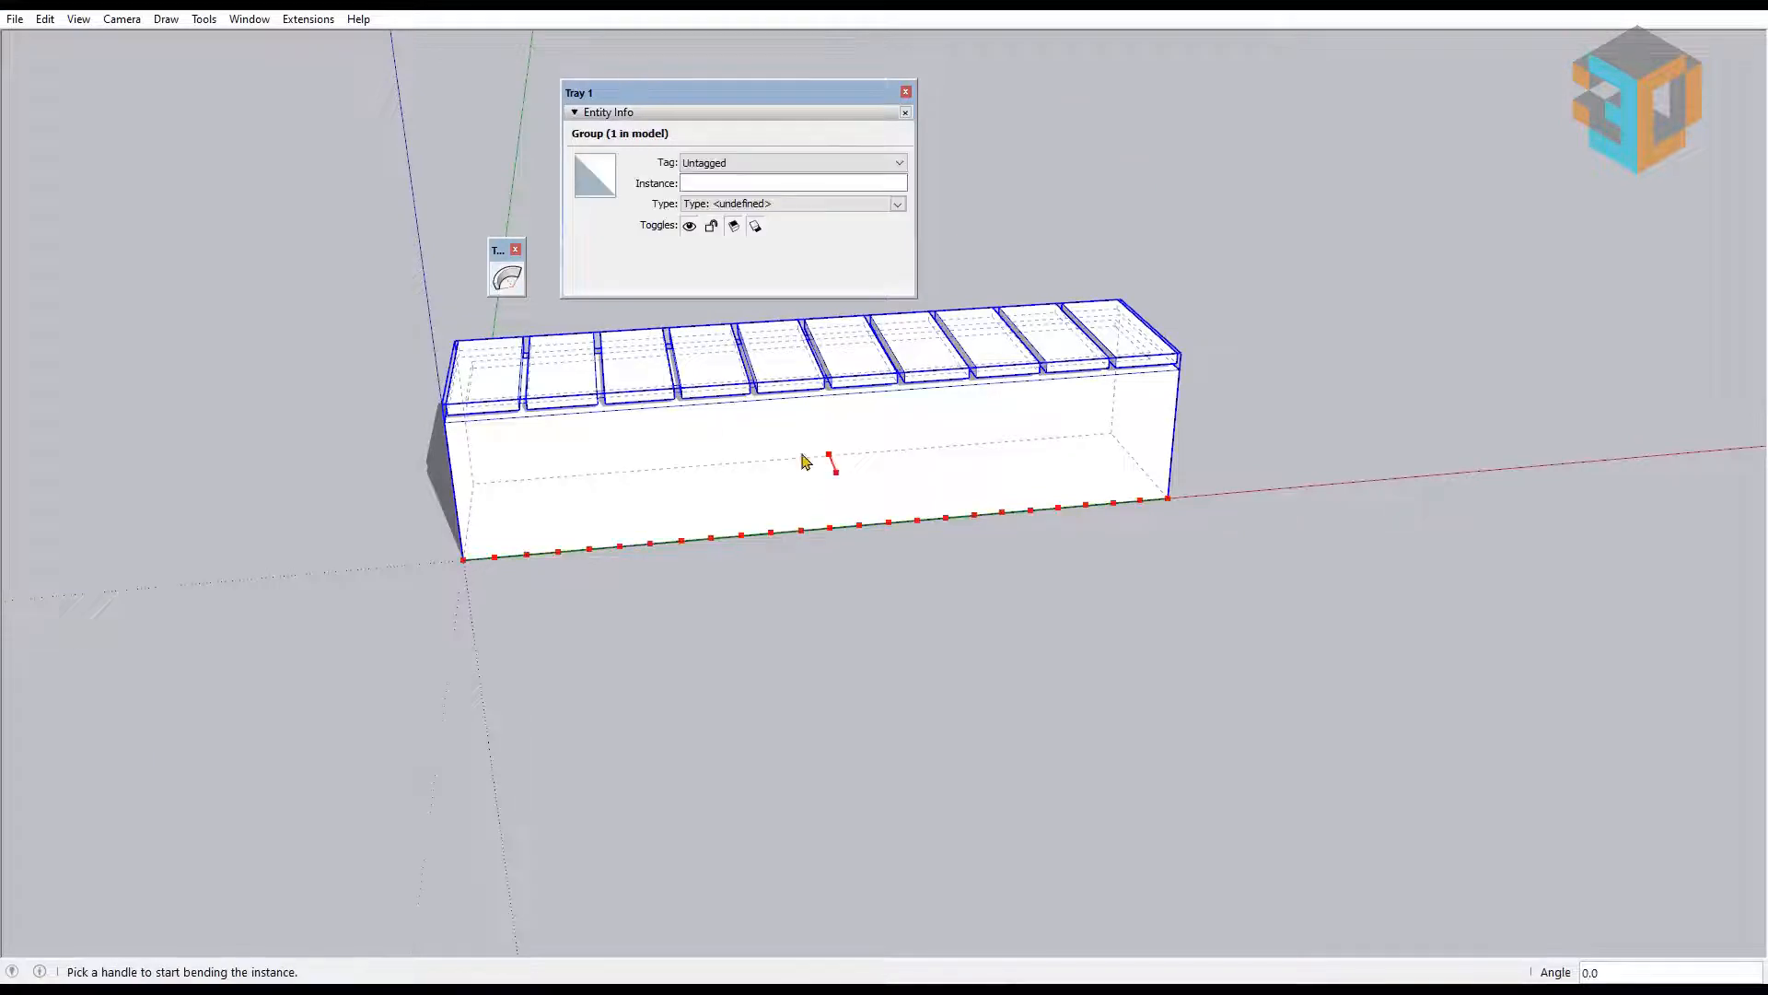
{"action": "left_click", "coordinate": [832, 471]}
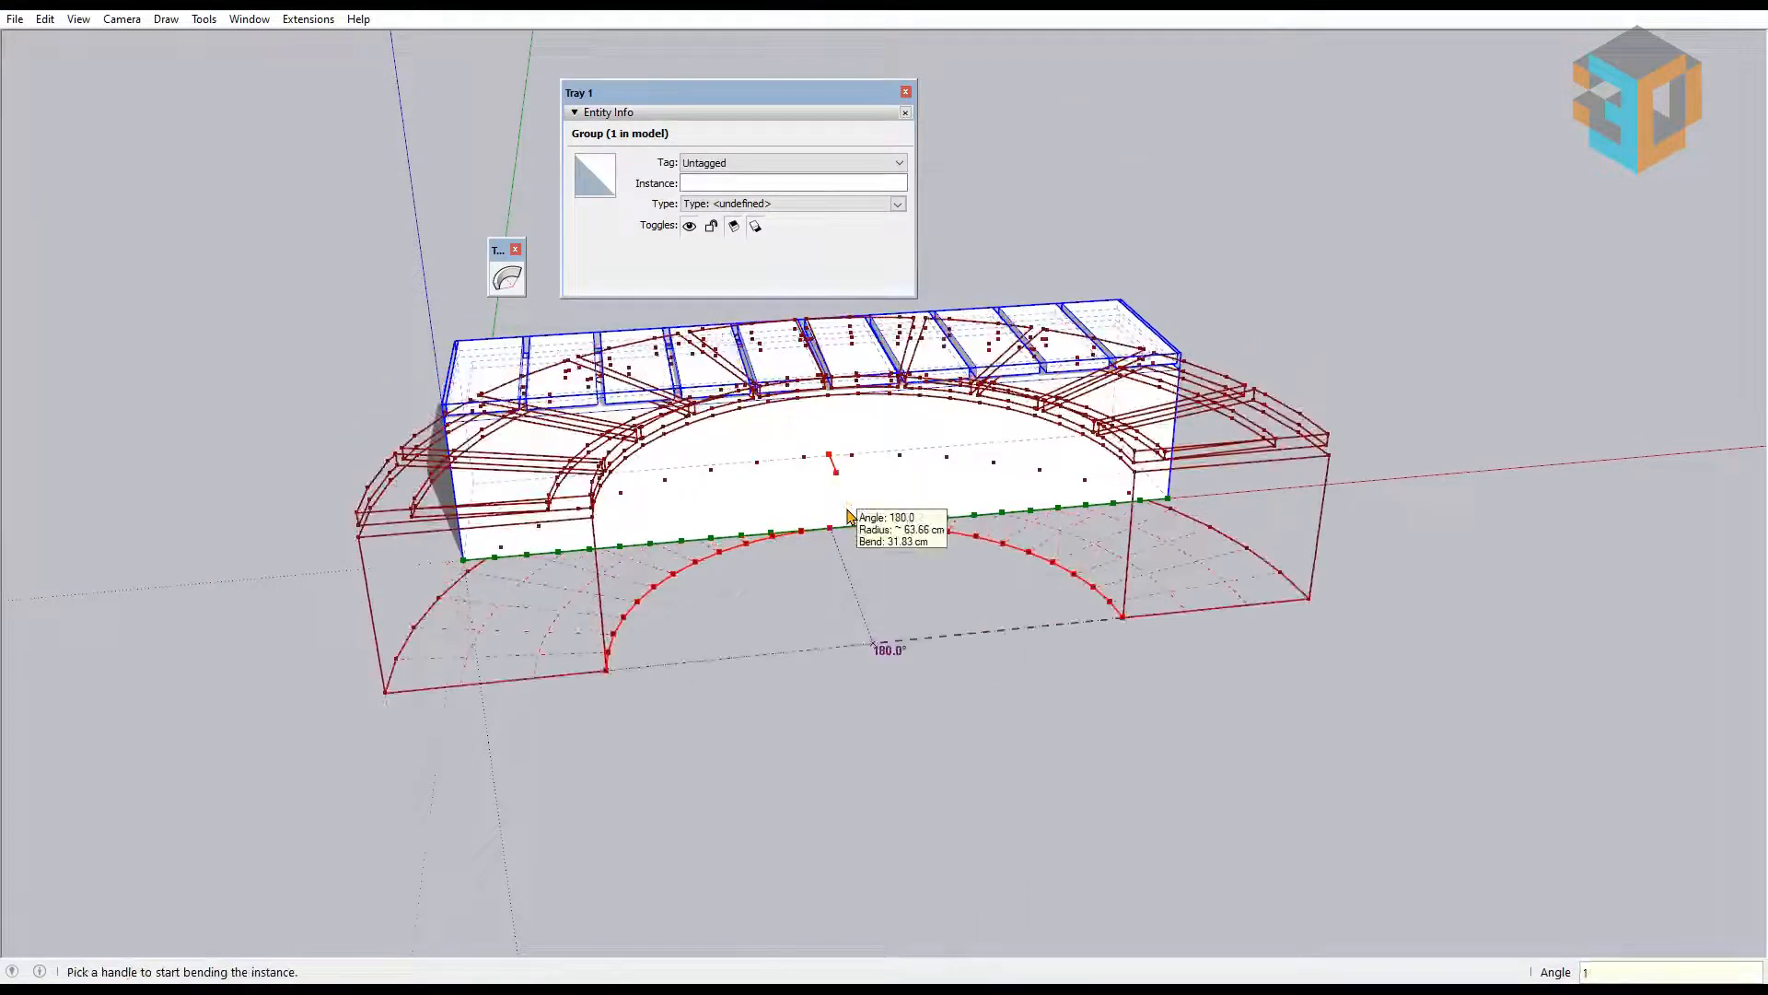
{"action": "right_click", "coordinate": [845, 508]}
{"action": "left_click", "coordinate": [889, 513]}
Step: Explode the bent bench group and select the geometry along its curved front bottom edge
{"action": "right_click", "coordinate": [885, 507]}
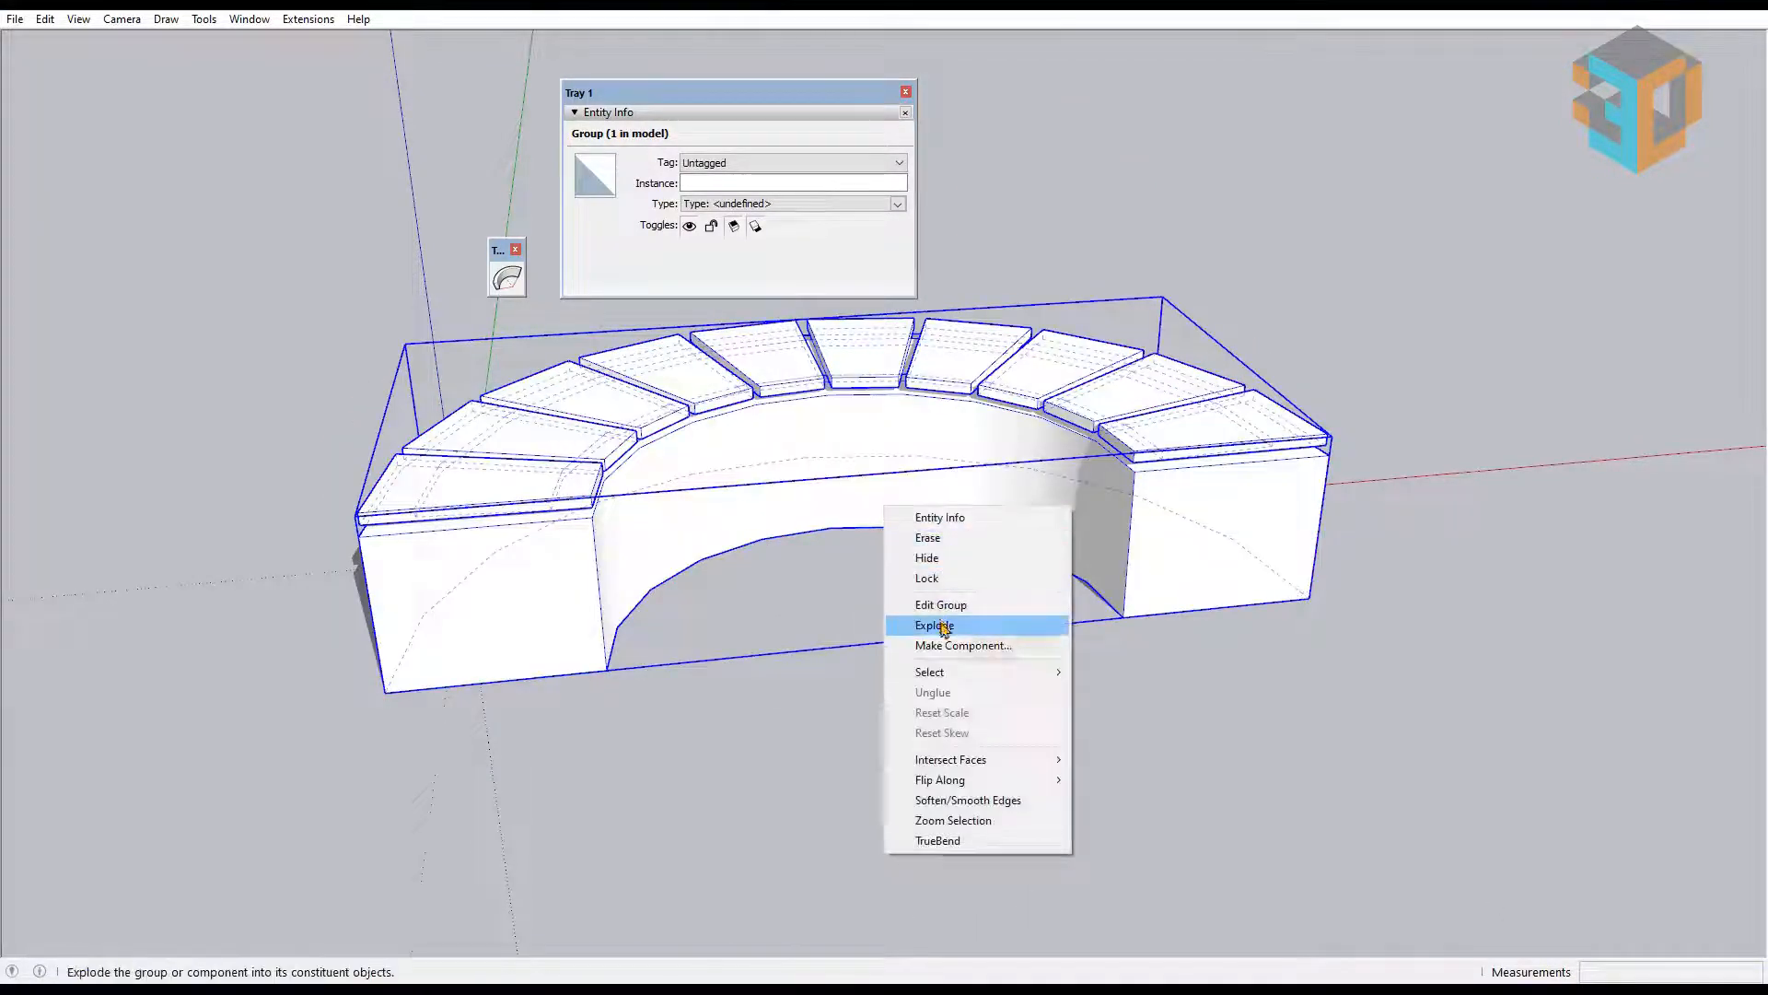
{"action": "left_click", "coordinate": [935, 625]}
{"action": "left_click_drag", "start_coordinate": [770, 631], "coordinate": [1129, 583]}
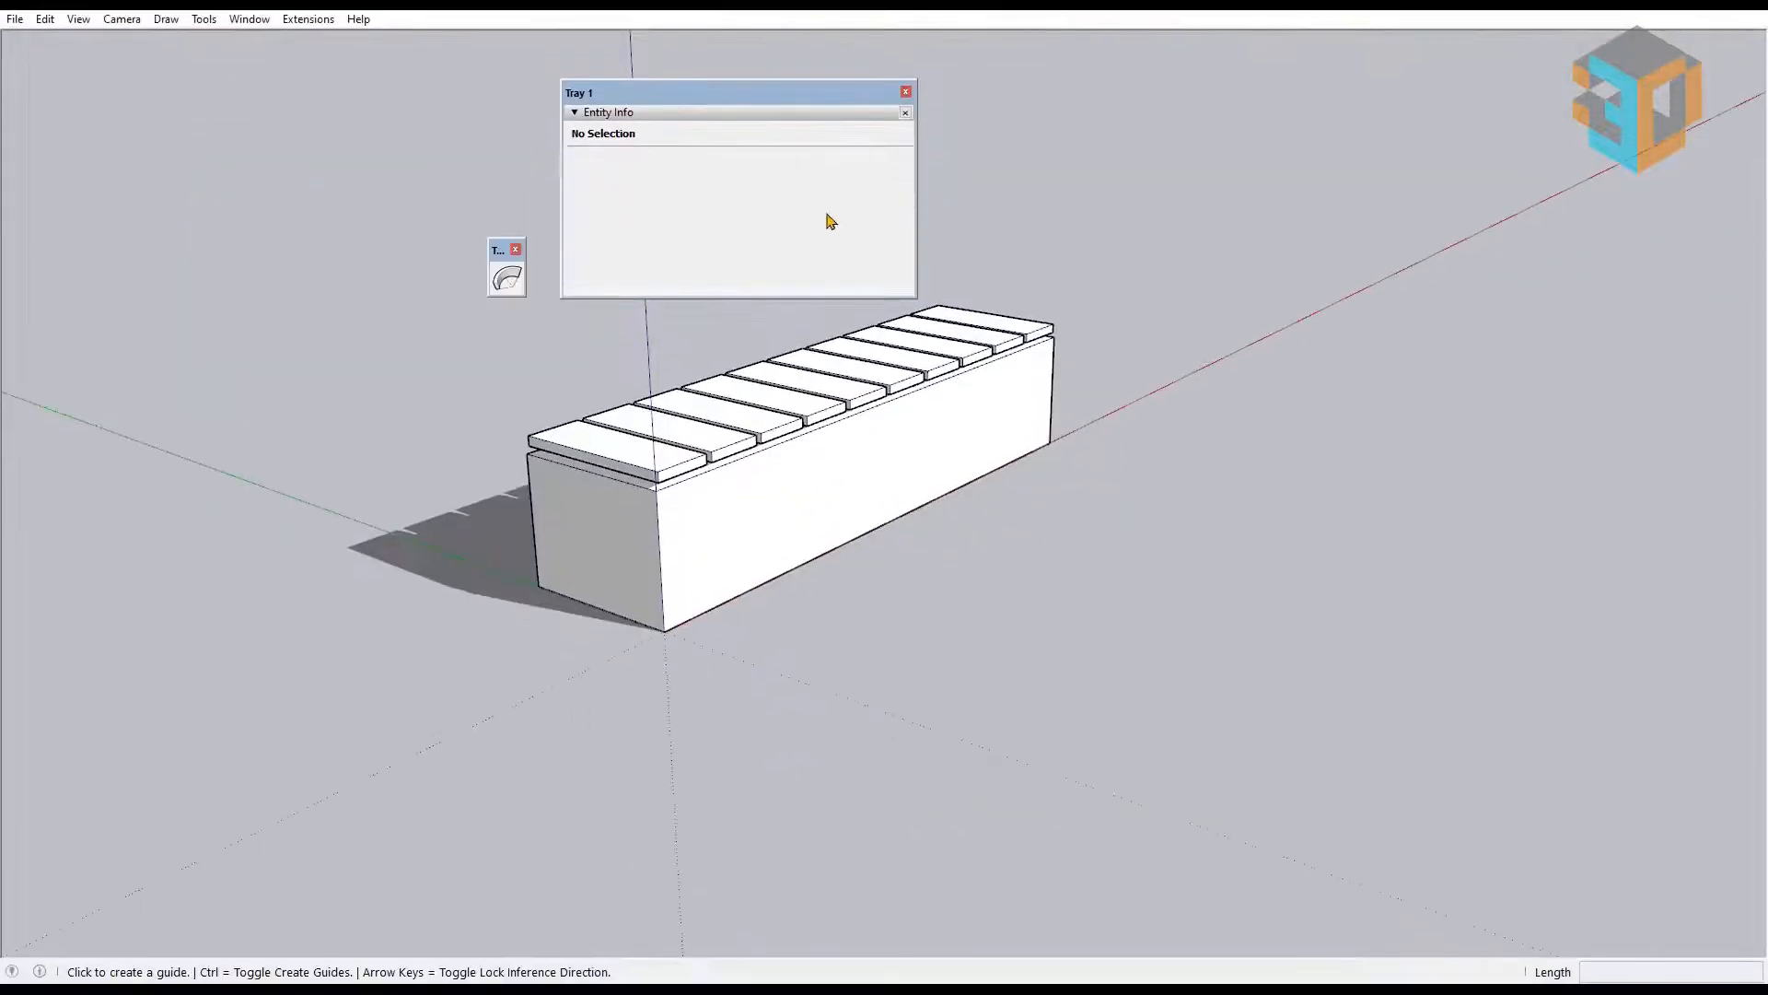
Step: Bend the straight bench with TrueBend to 180°, measuring the width of its end before and after the bend
{"action": "left_click", "coordinate": [540, 585]}
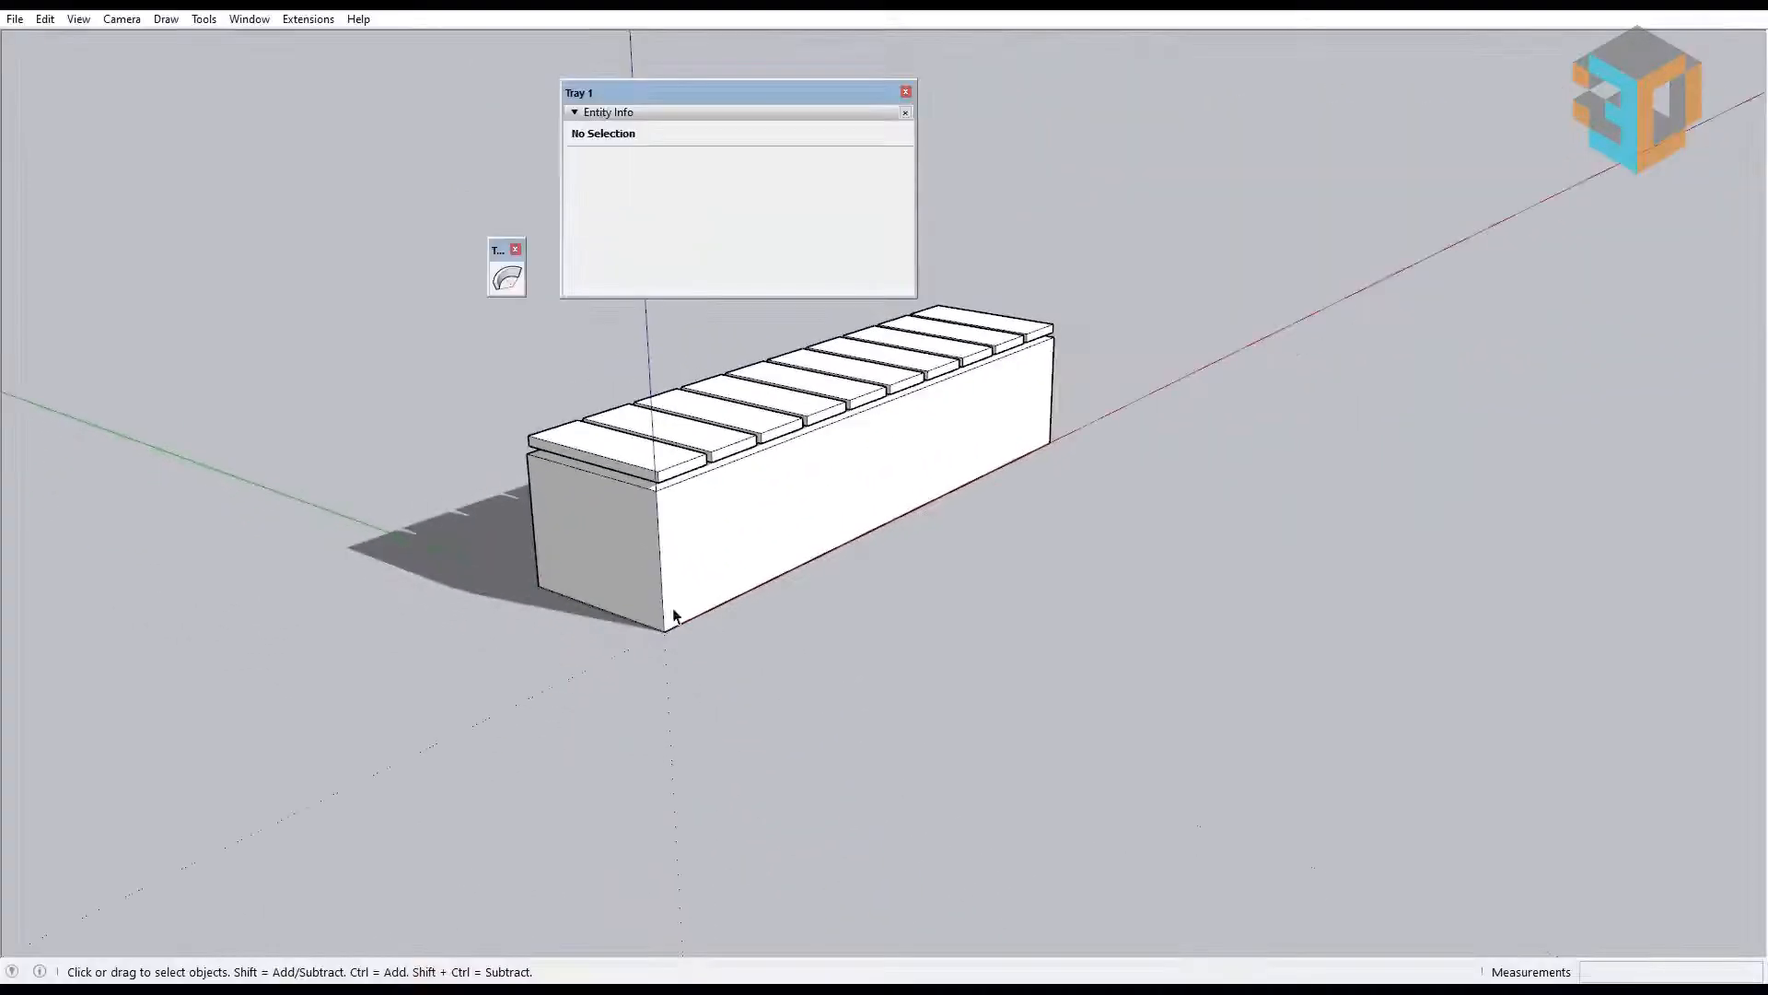
{"action": "left_click", "coordinate": [598, 534]}
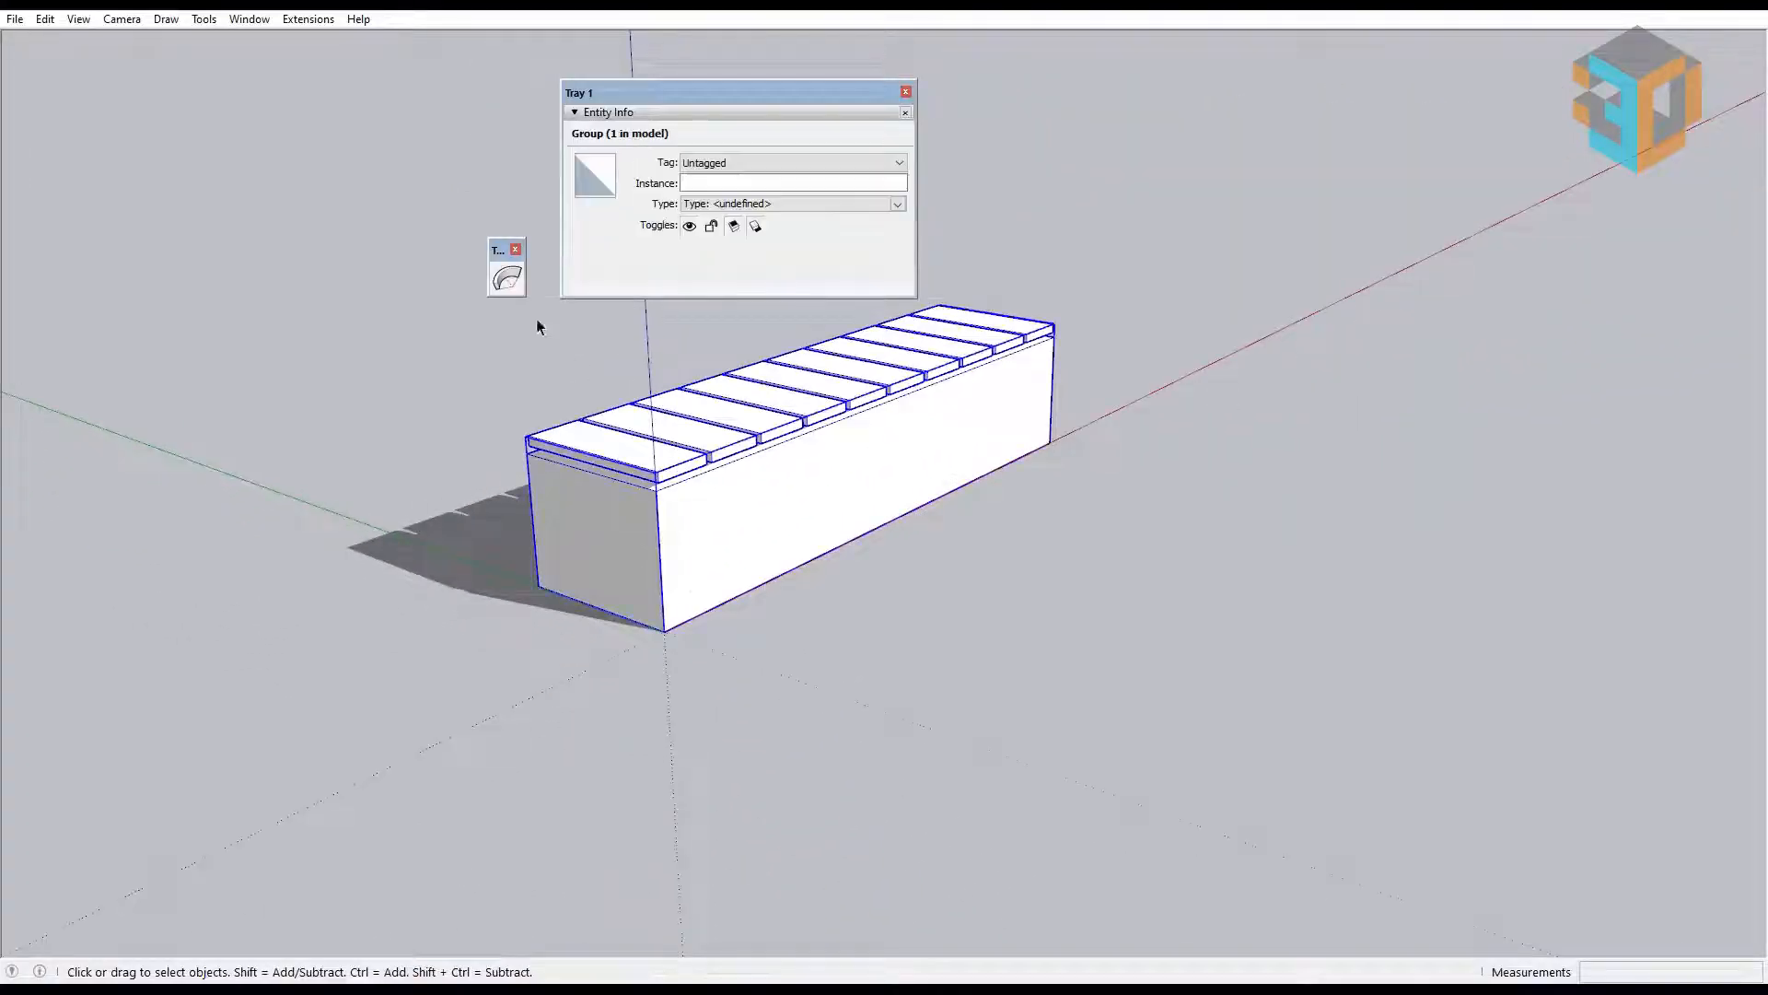
{"action": "left_click", "coordinate": [506, 277]}
{"action": "left_click_drag", "start_coordinate": [924, 464], "coordinate": [972, 479]}
{"action": "type", "text": "180"}
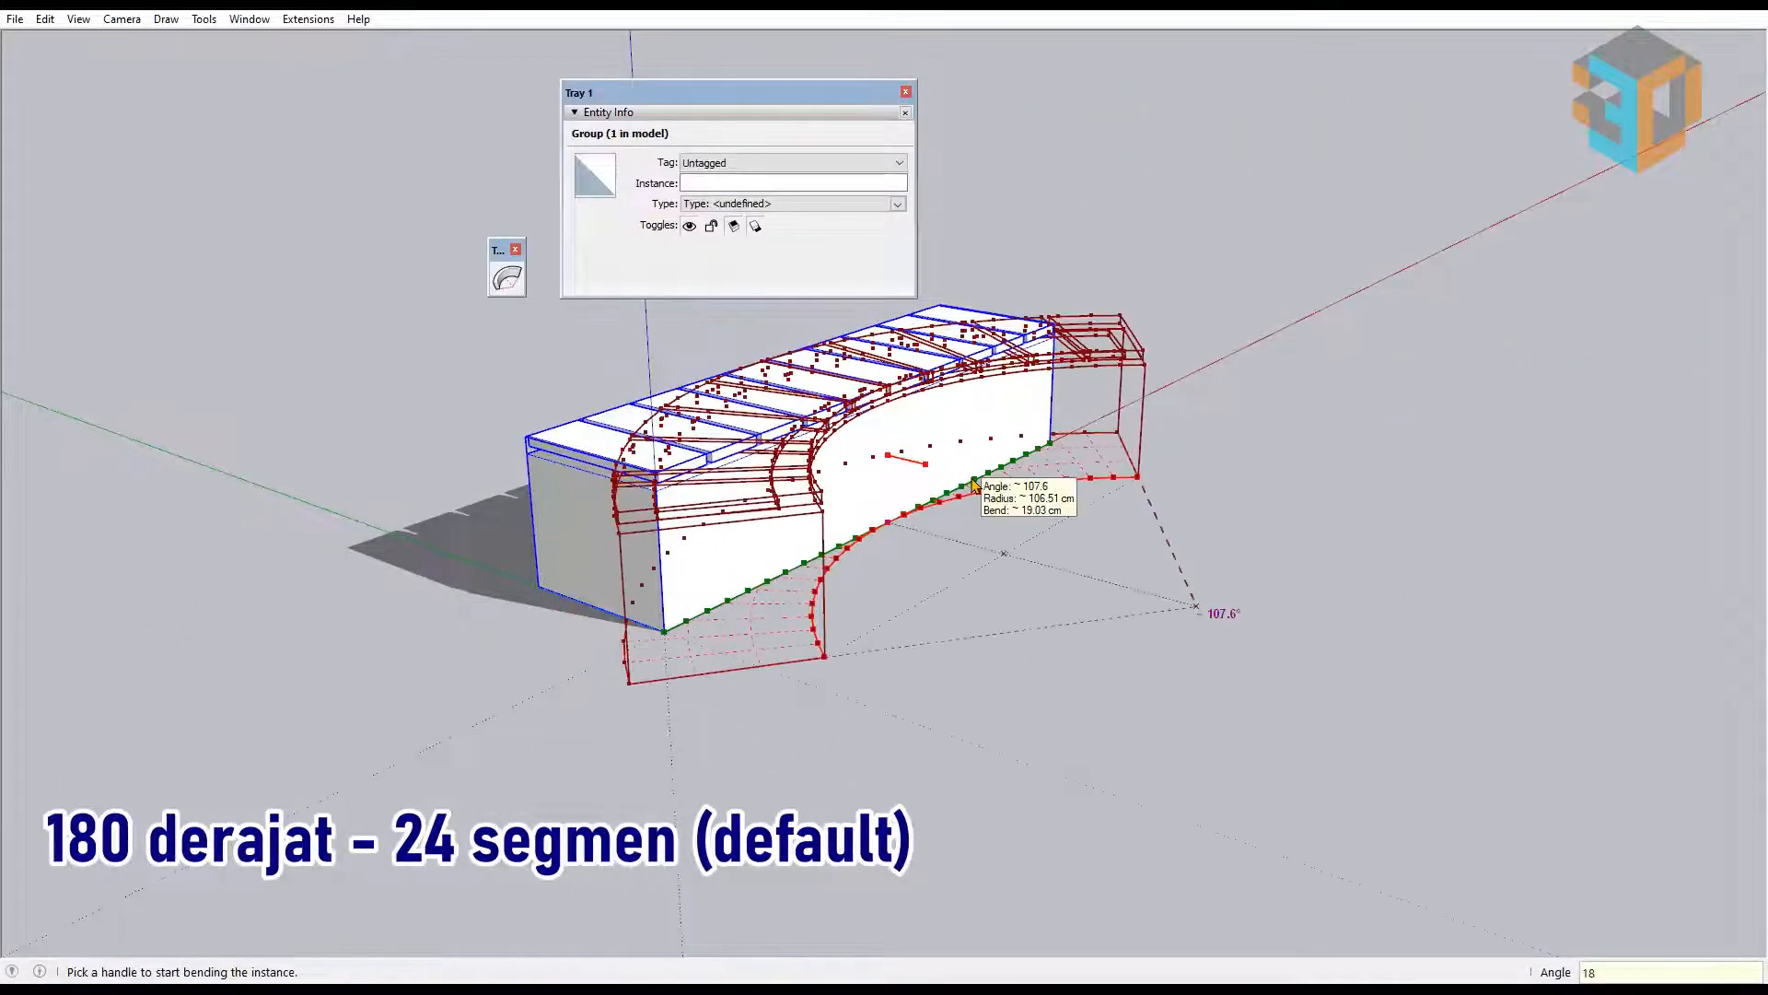
{"action": "key", "text": "Return"}
{"action": "right_click", "coordinate": [974, 485]}
{"action": "left_click", "coordinate": [1004, 489]}
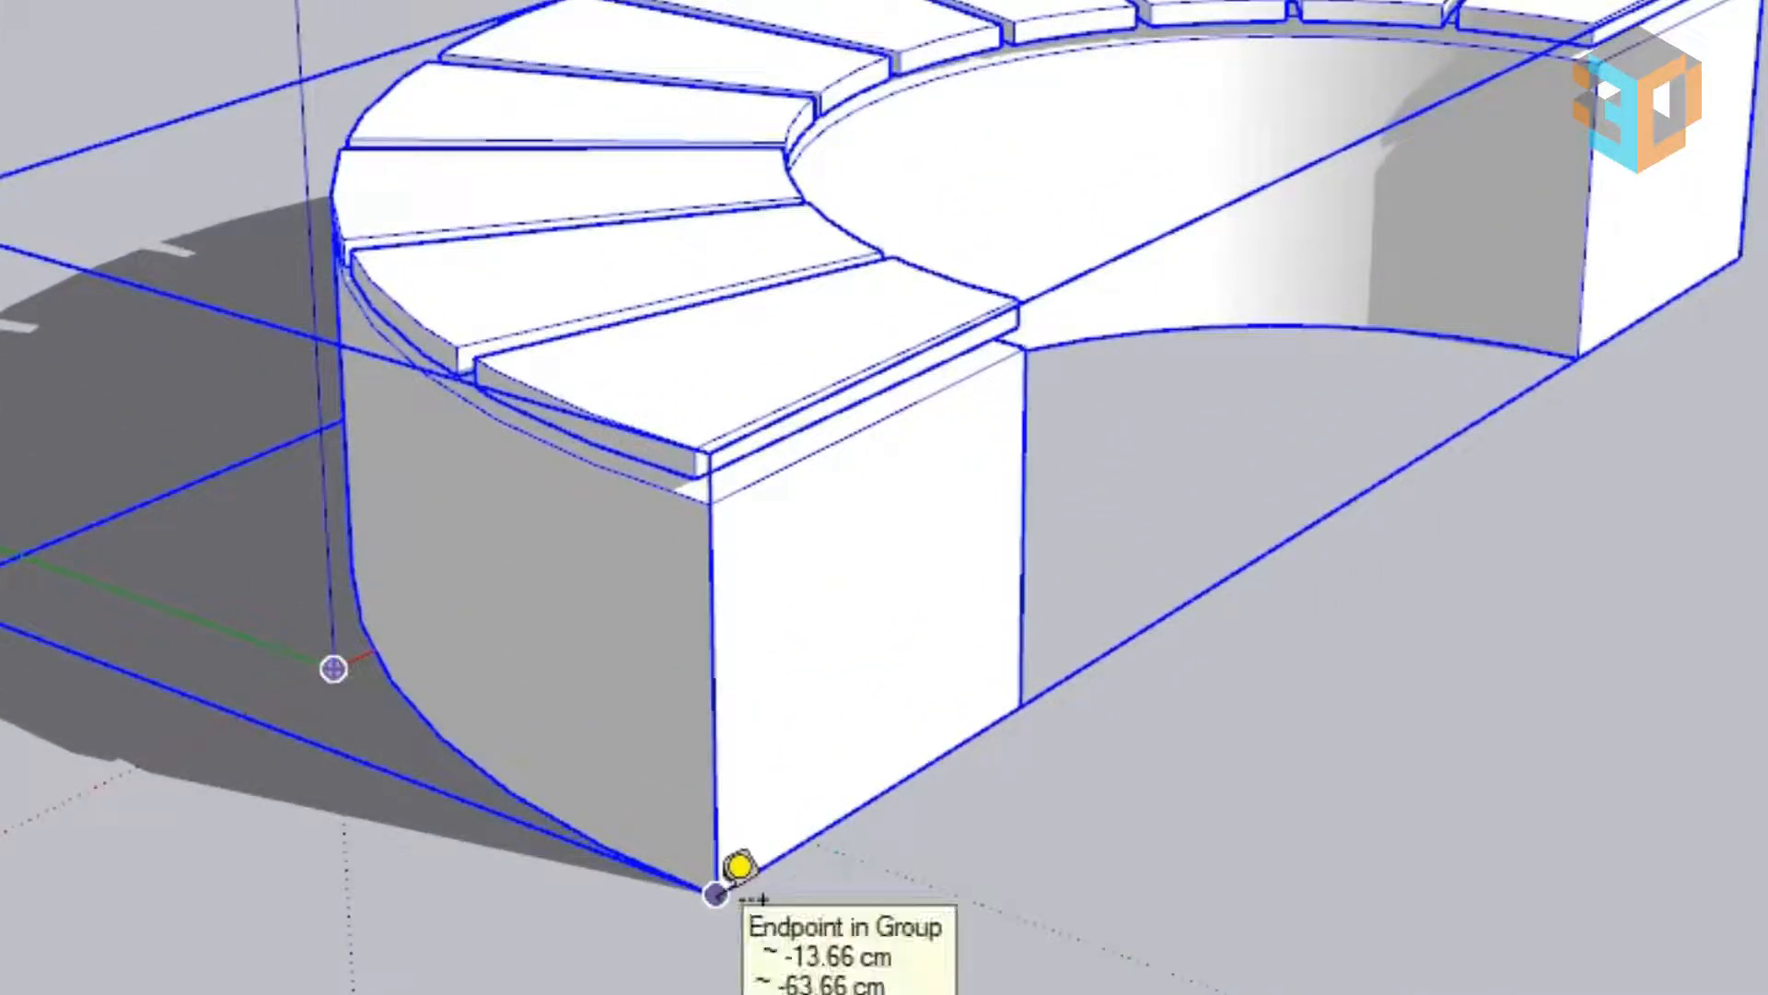
{"action": "left_click", "coordinate": [811, 728]}
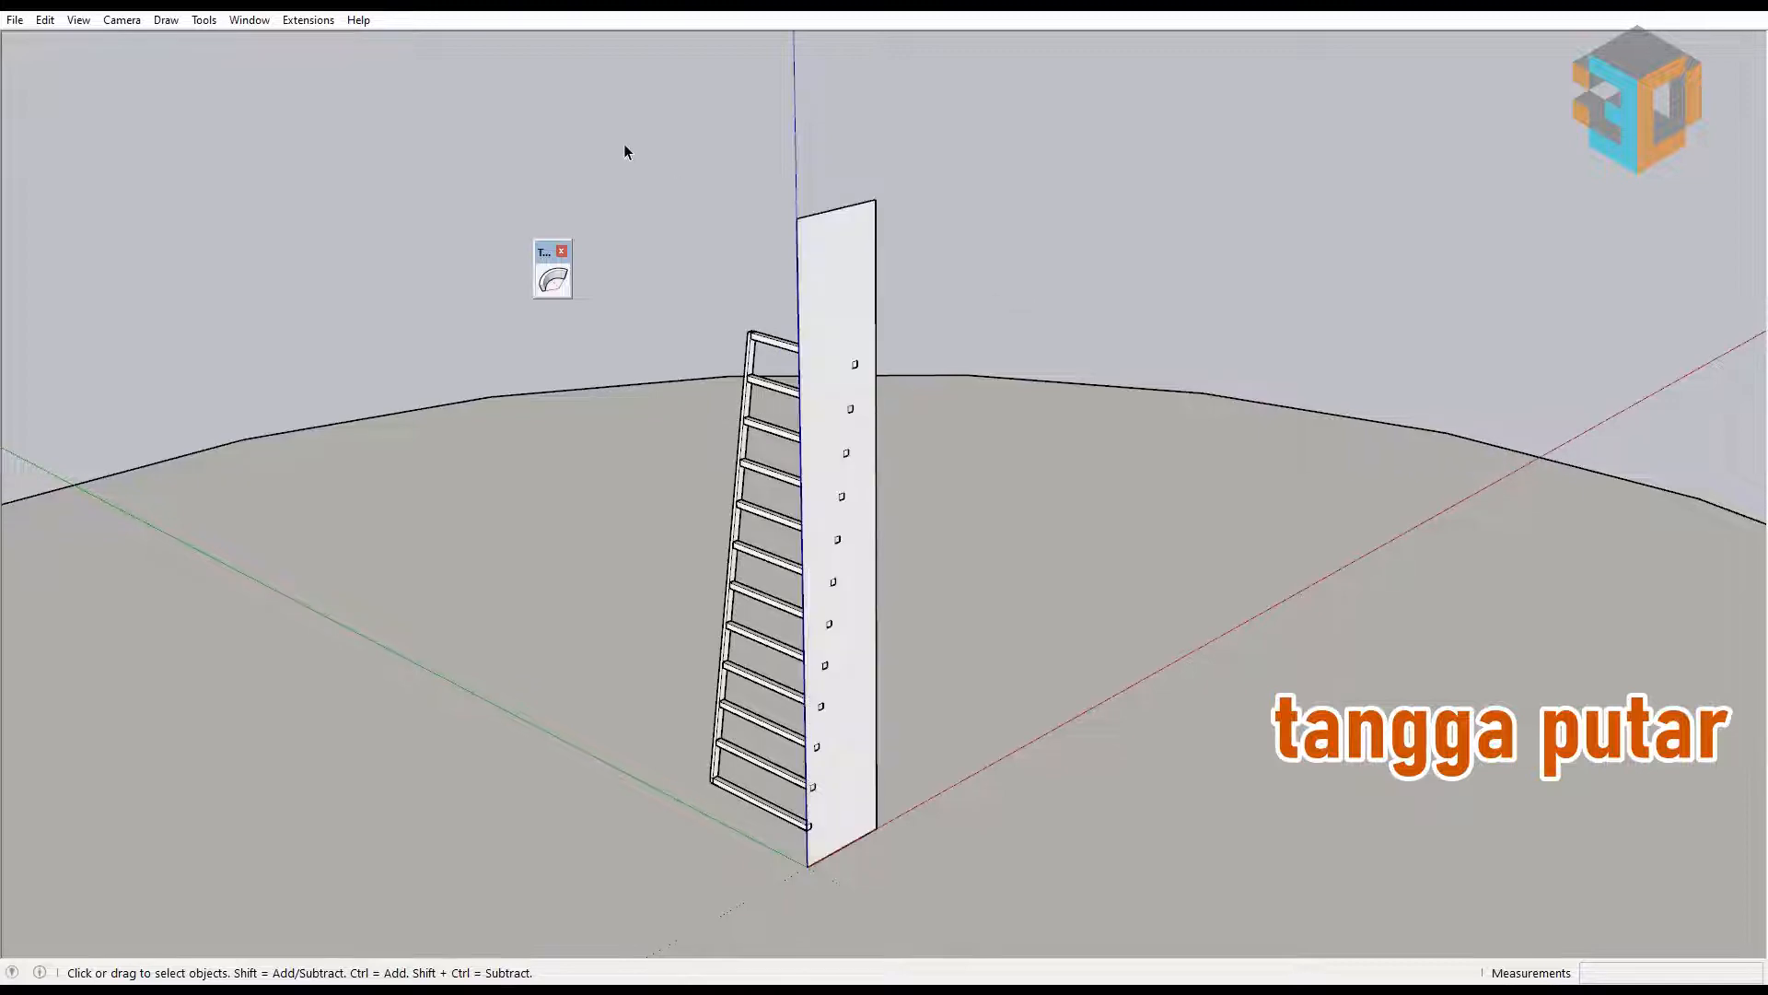
Step: Combine the ladder-like steps and the vertical panel into one group
{"action": "left_click_drag", "start_coordinate": [624, 145], "coordinate": [963, 884]}
{"action": "right_click", "coordinate": [824, 819]}
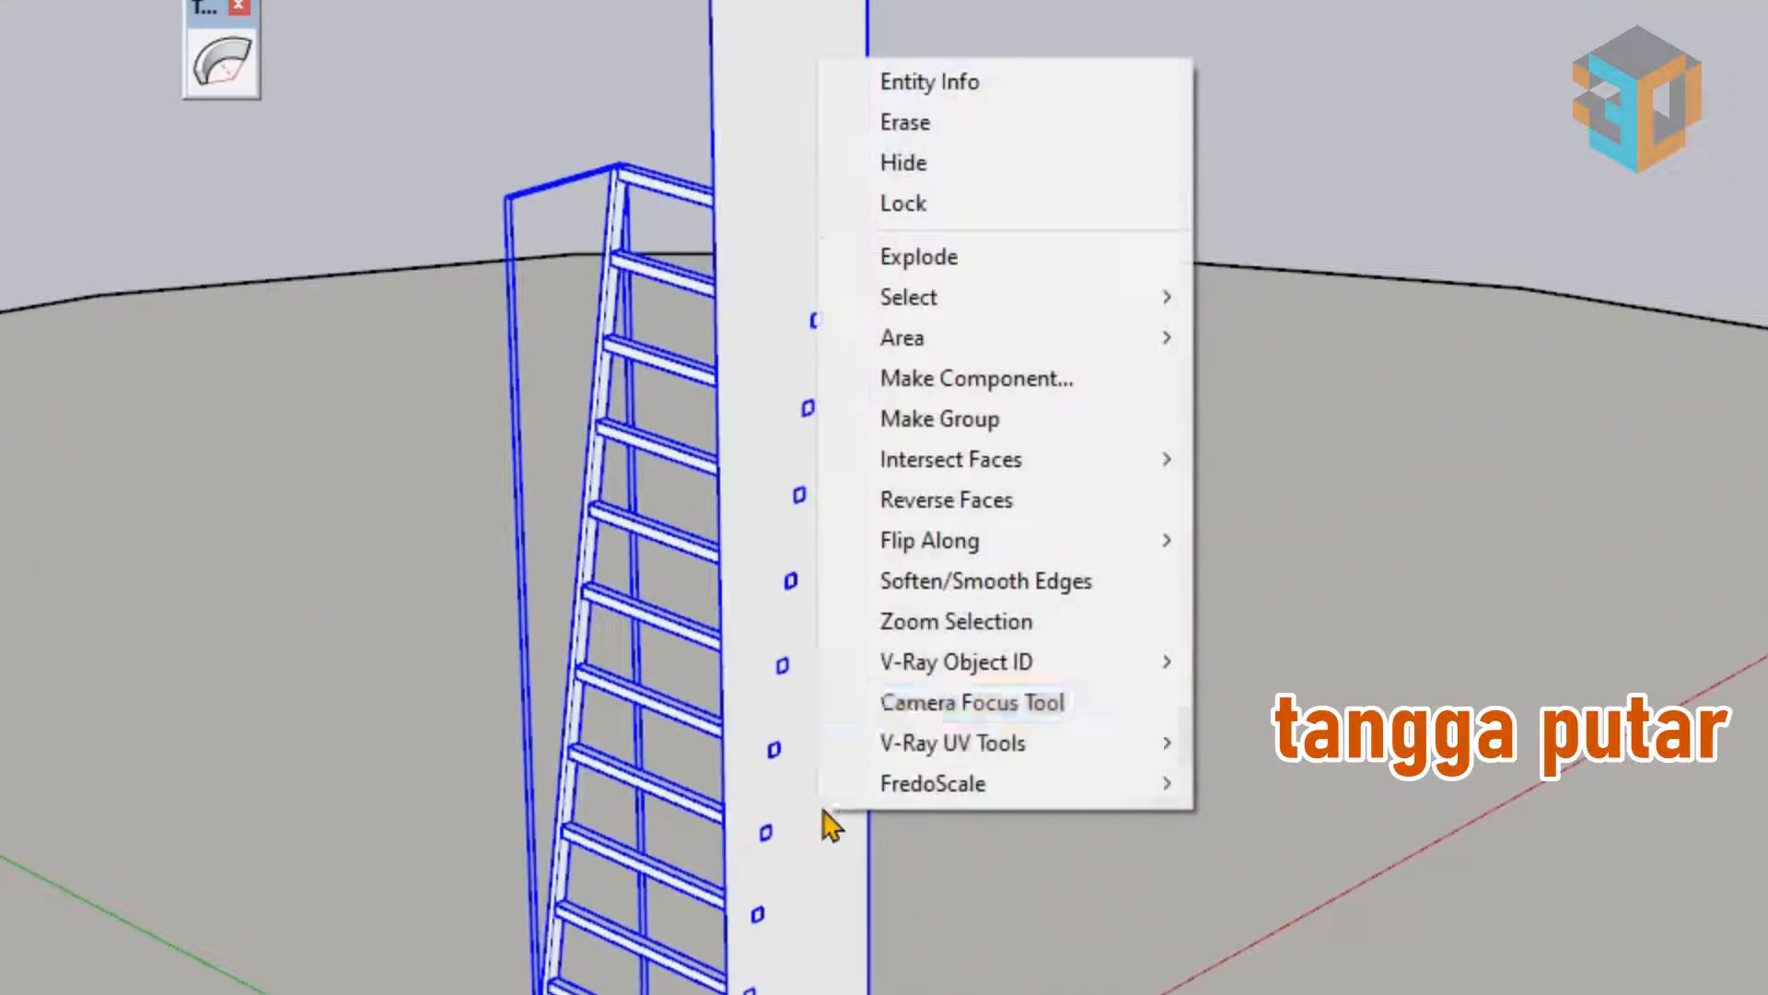
{"action": "left_click", "coordinate": [981, 419]}
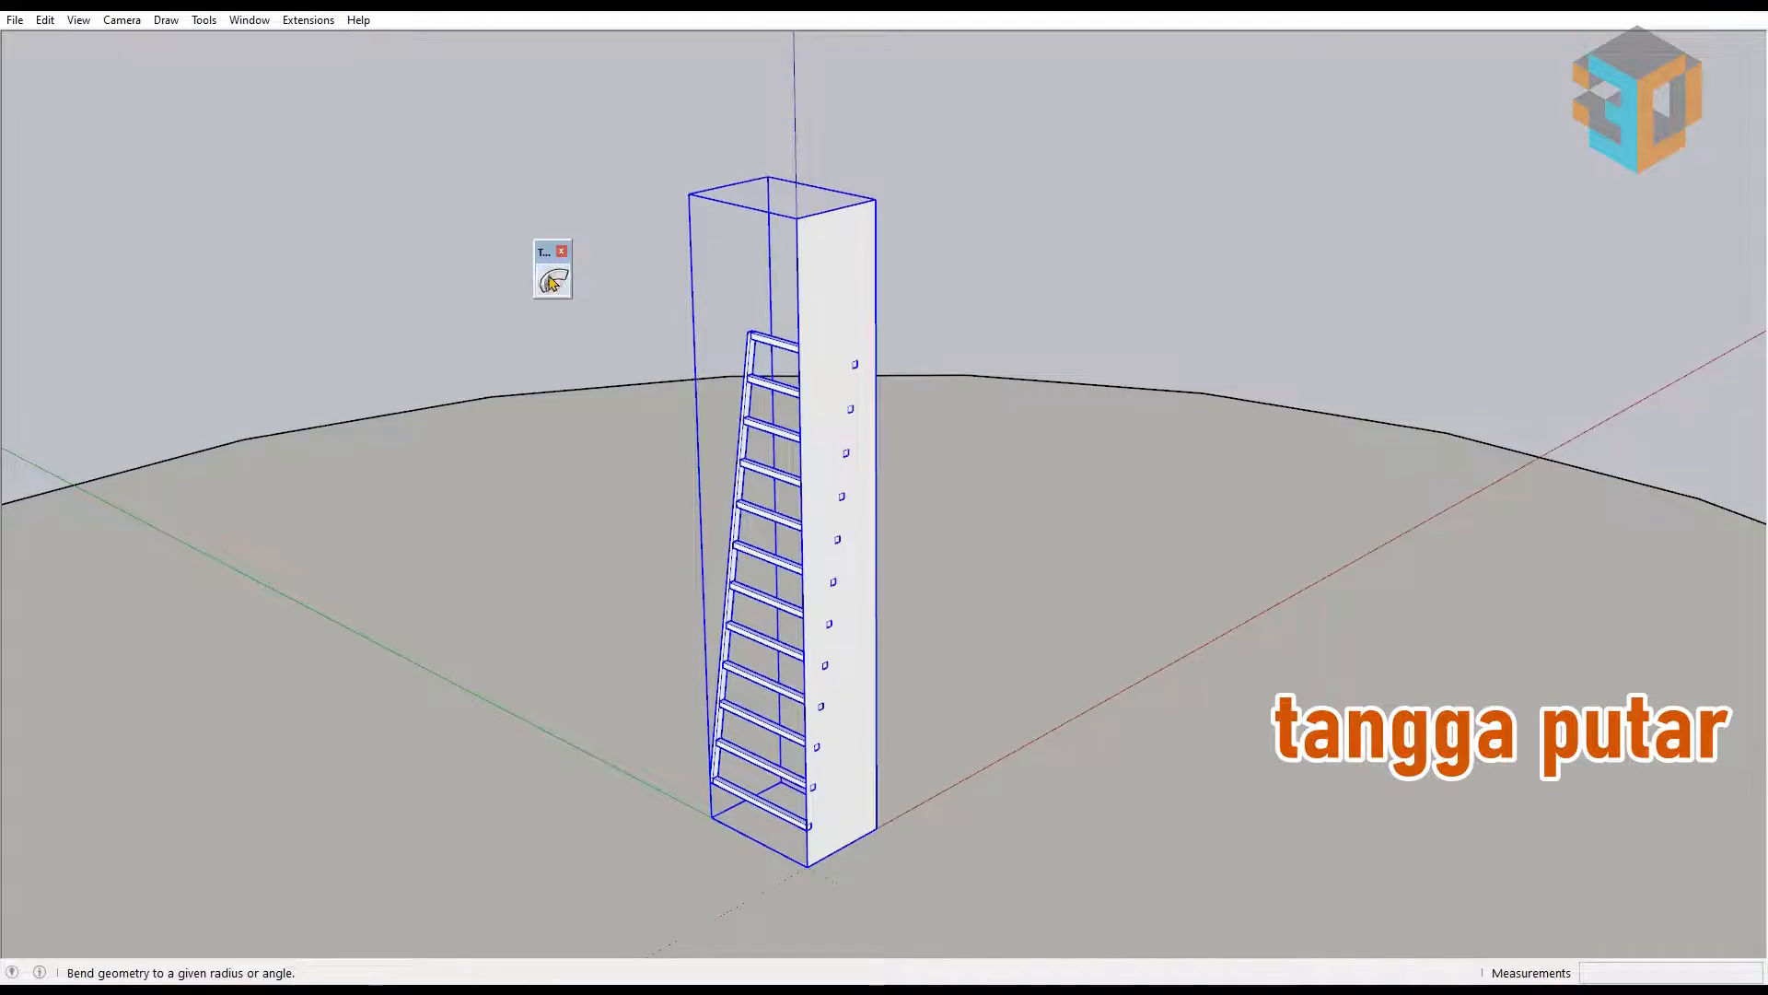
Step: Bend the grouped stair and panel with TrueBend to 360° in 16 segments and commit it as a spiral staircase
{"action": "left_click", "coordinate": [222, 63]}
{"action": "left_click_drag", "start_coordinate": [873, 561], "coordinate": [932, 598]}
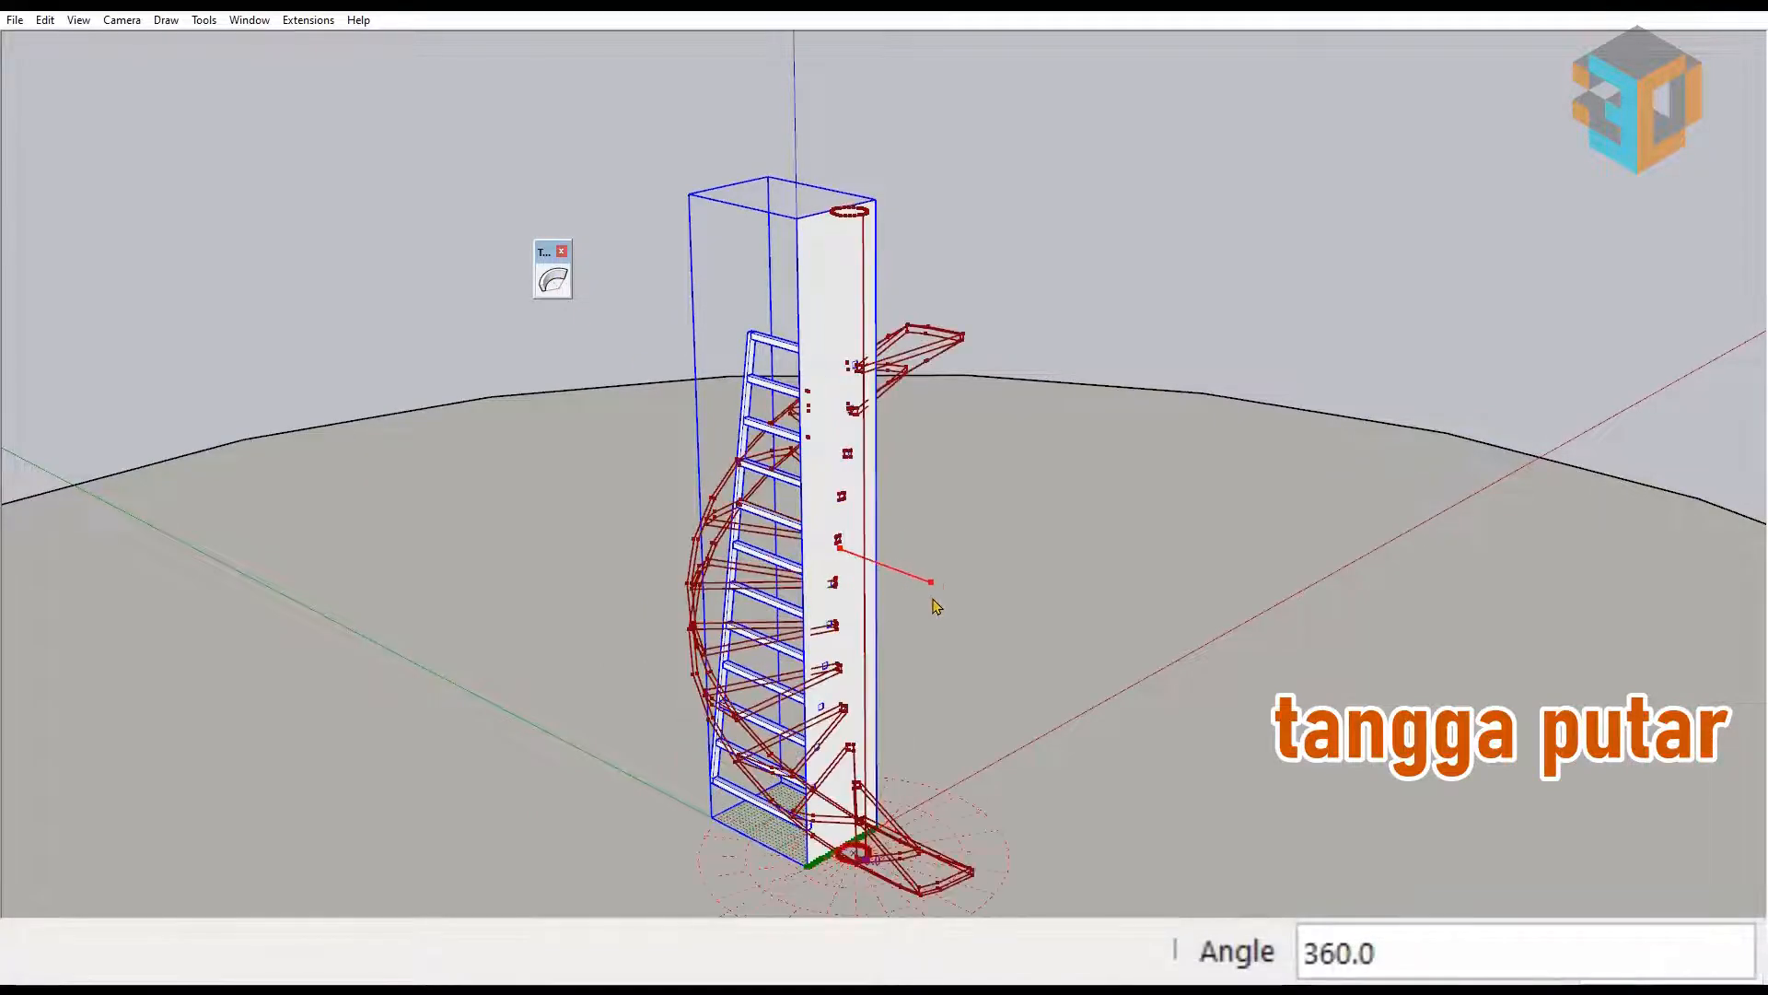
{"action": "type", "text": "360"}
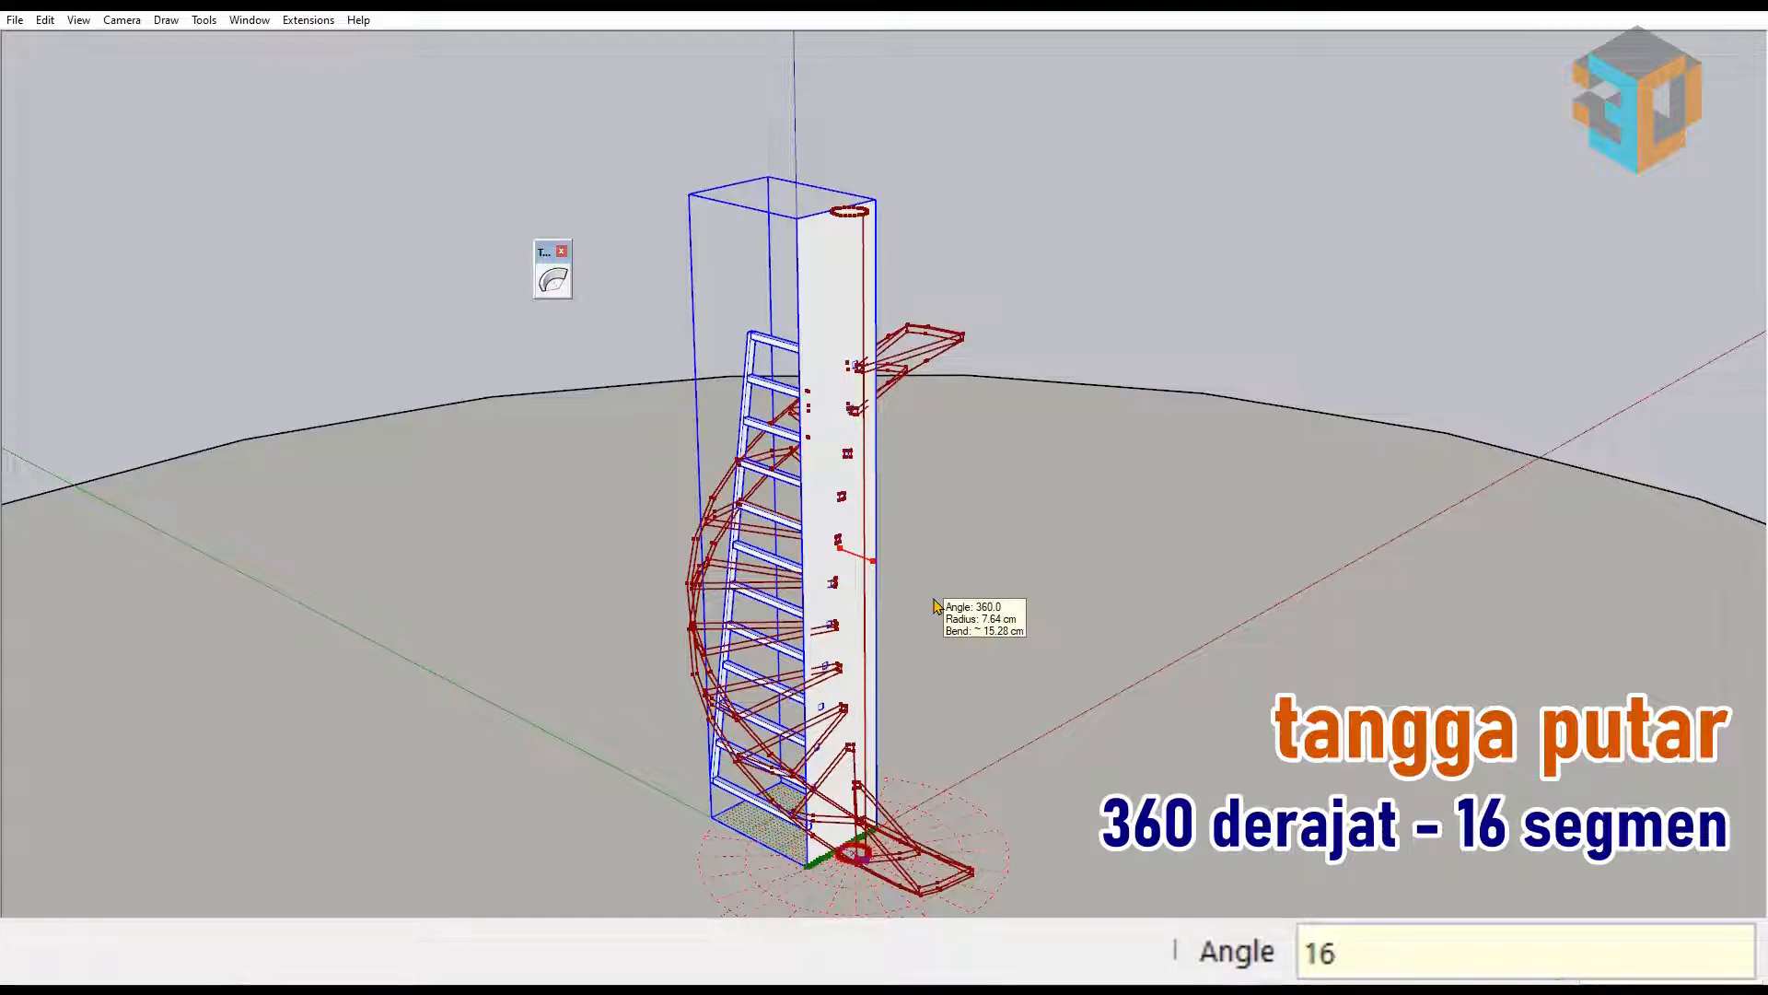
{"action": "key", "text": "Return"}
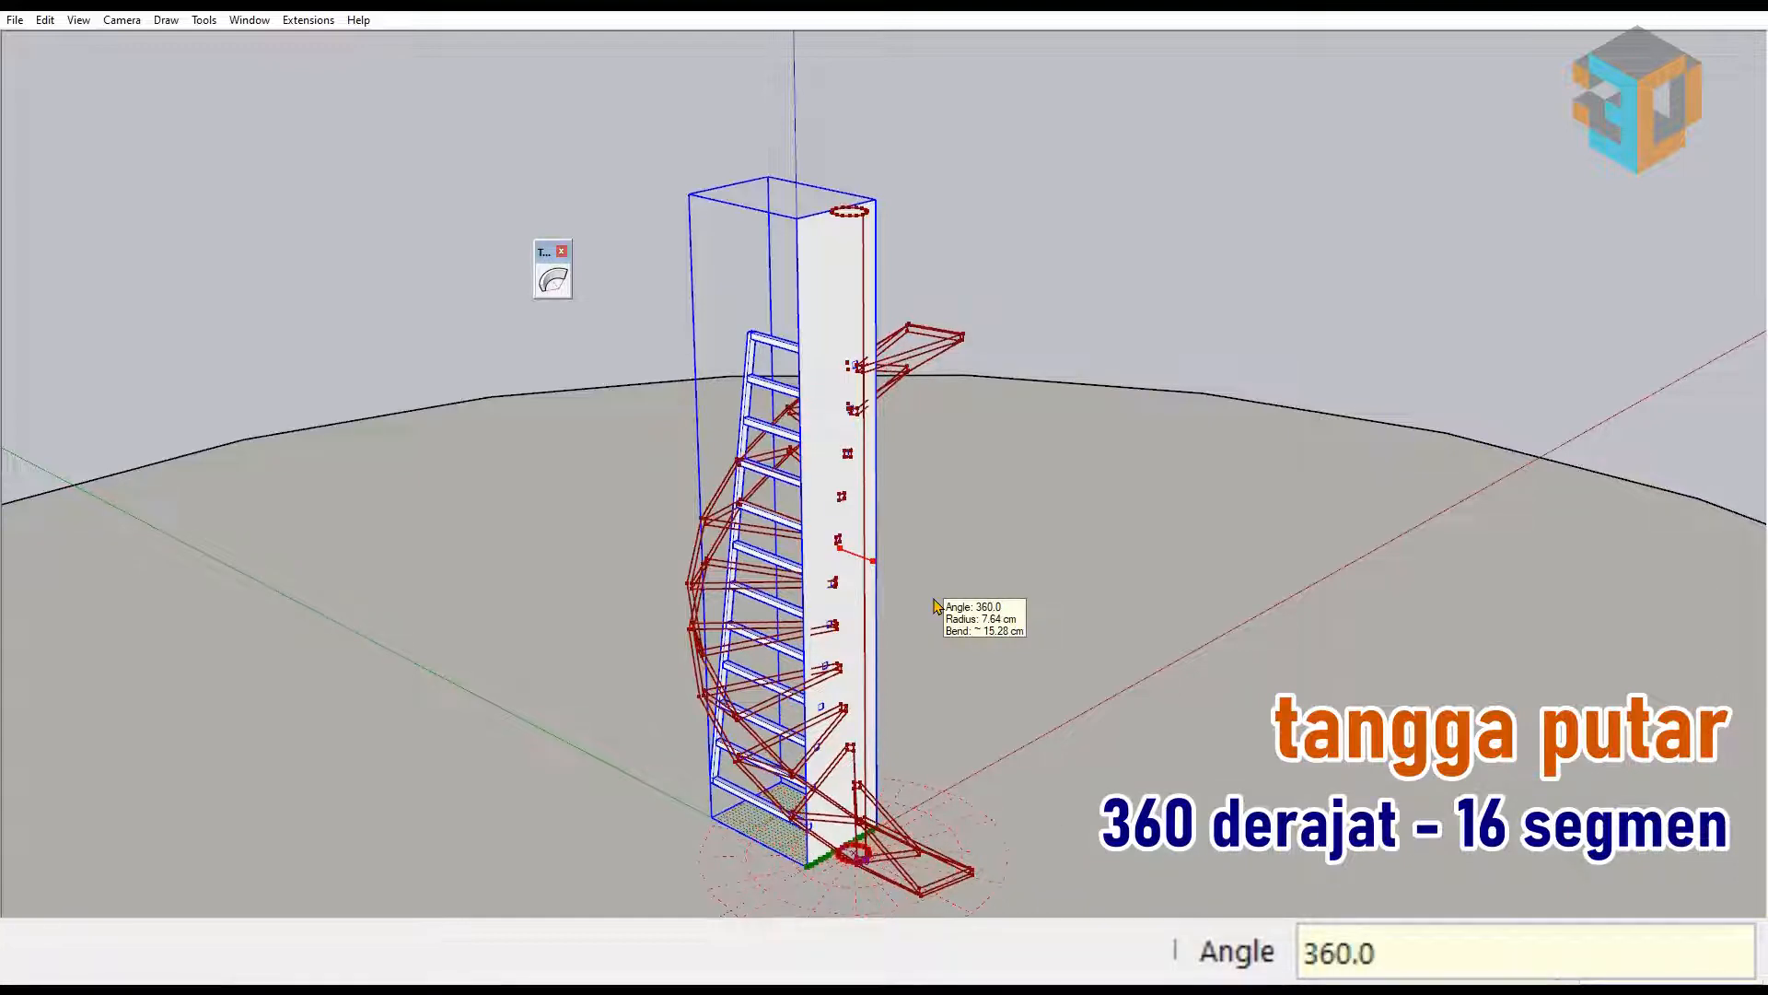
{"action": "right_click", "coordinate": [935, 605]}
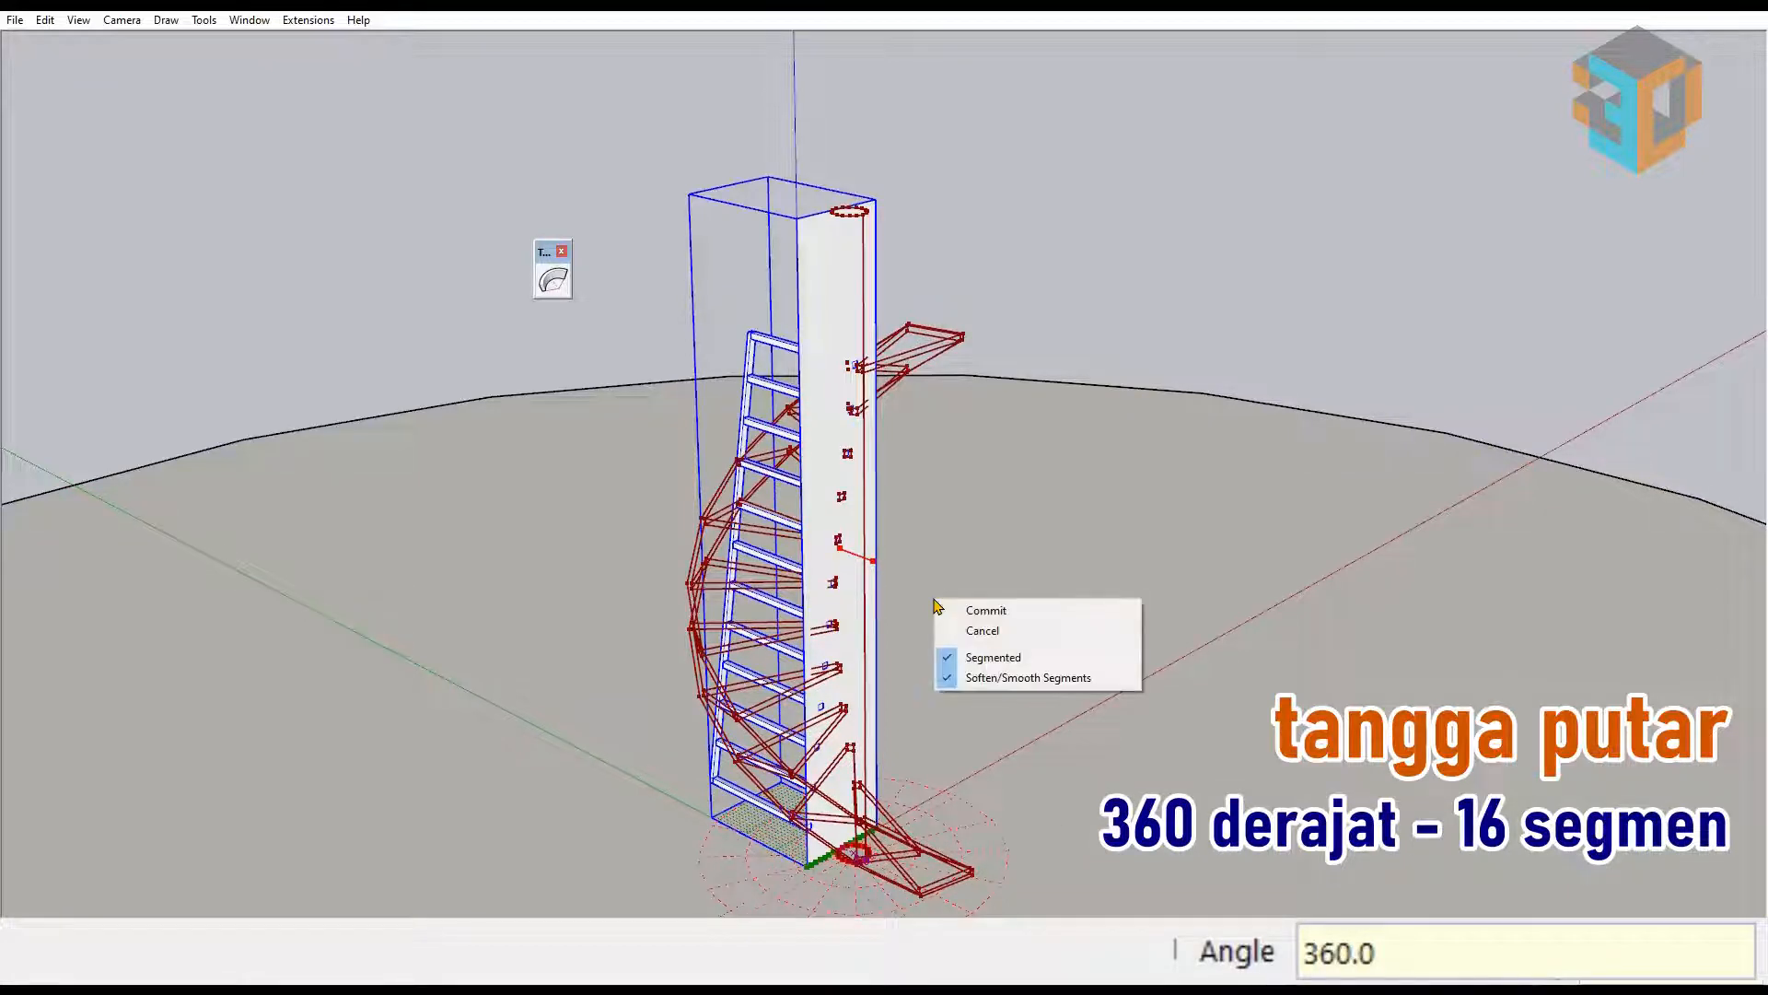
{"action": "left_click", "coordinate": [981, 609]}
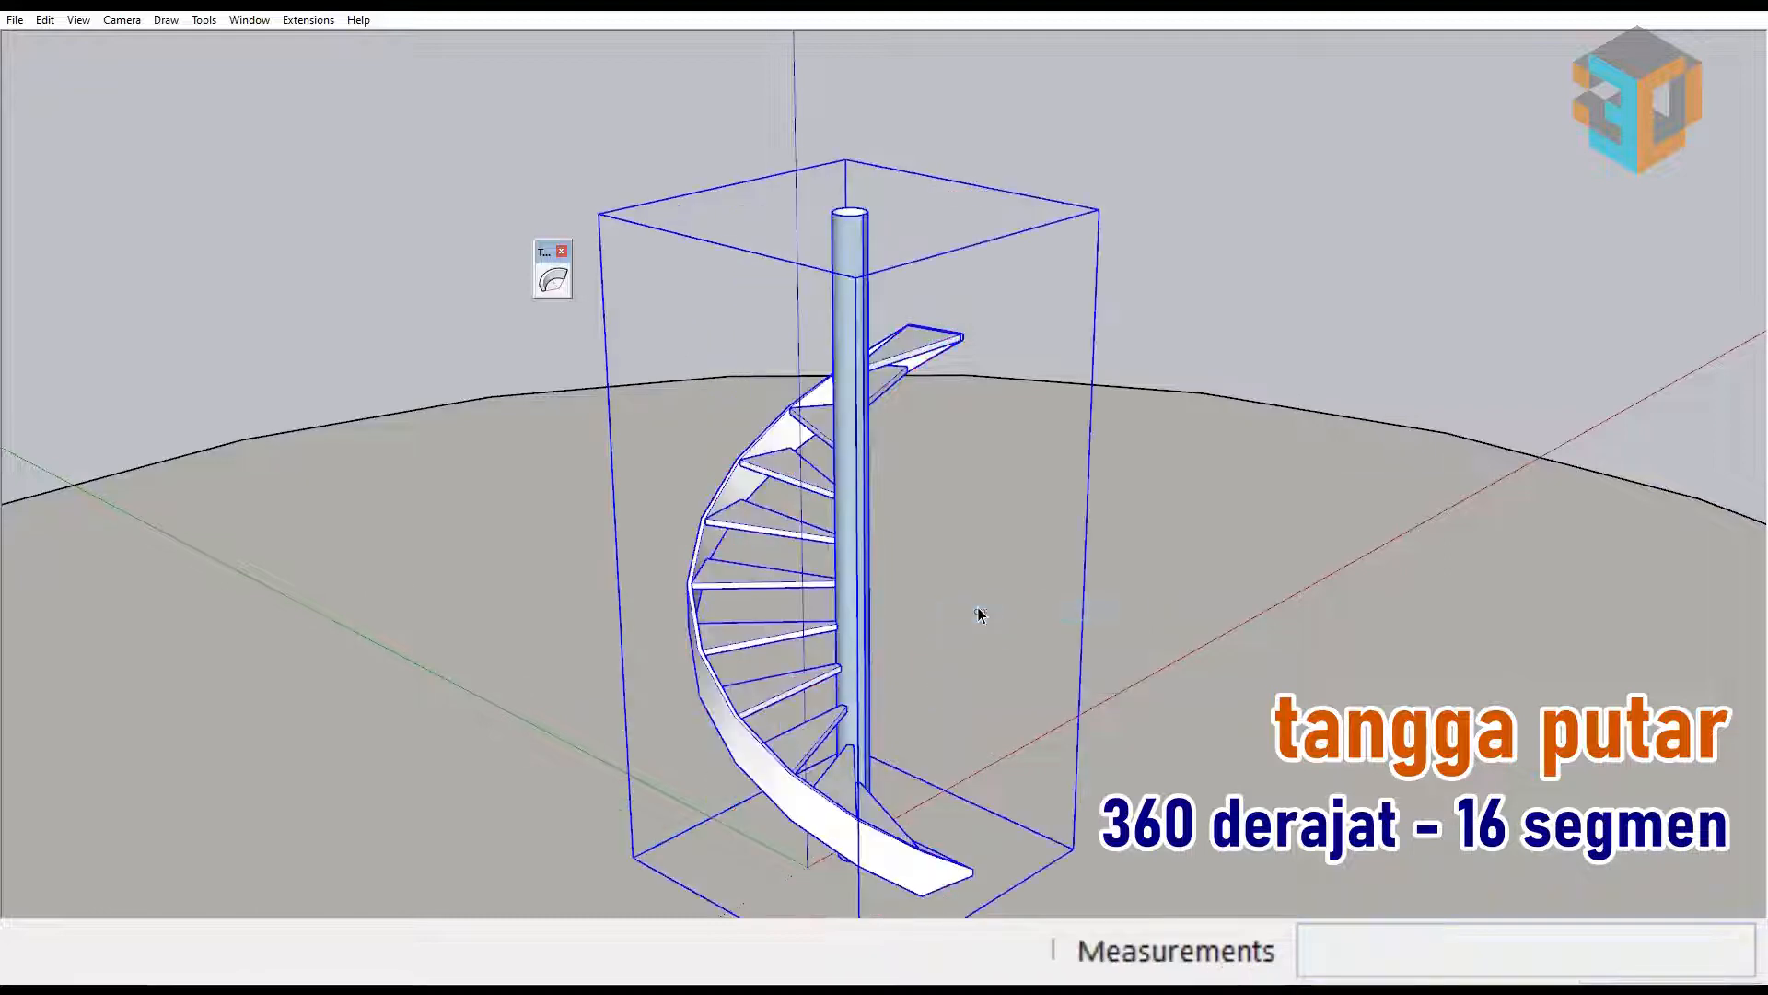
Step: Reverse all faces of the spiral staircase's central pole inside its nested group
{"action": "double_click", "coordinate": [852, 256]}
{"action": "double_click", "coordinate": [854, 250]}
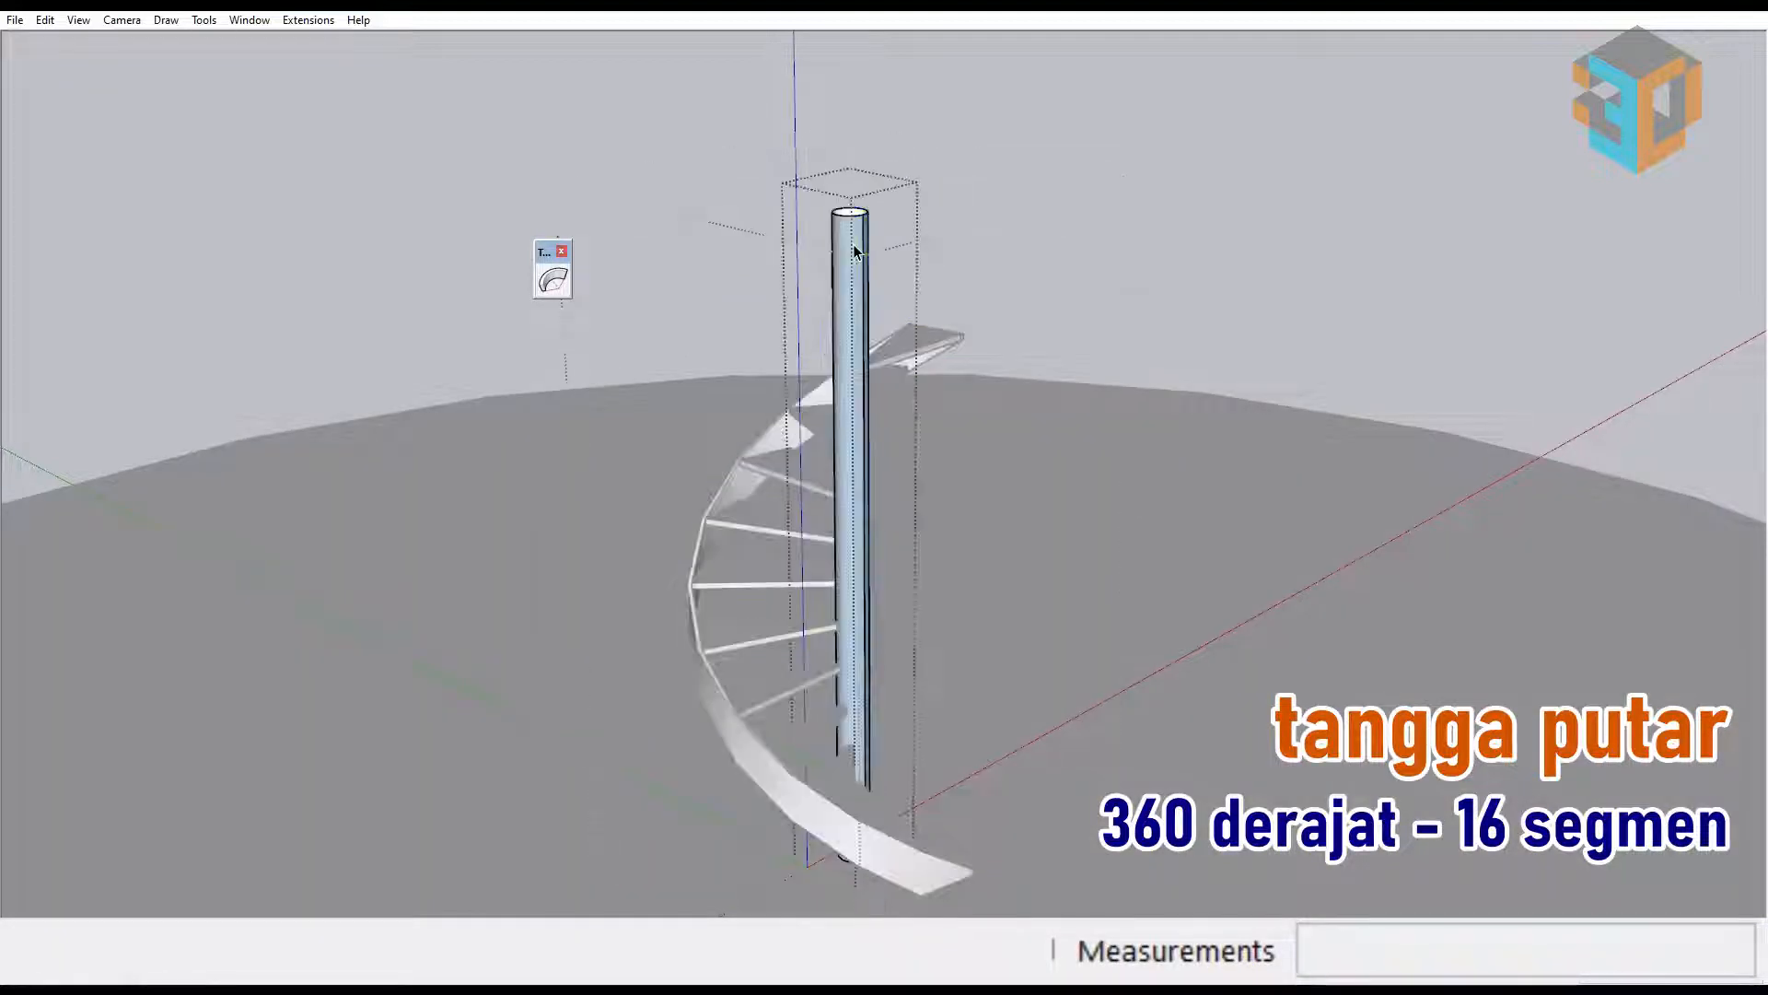
{"action": "triple_click", "coordinate": [855, 250]}
{"action": "right_click", "coordinate": [854, 250]}
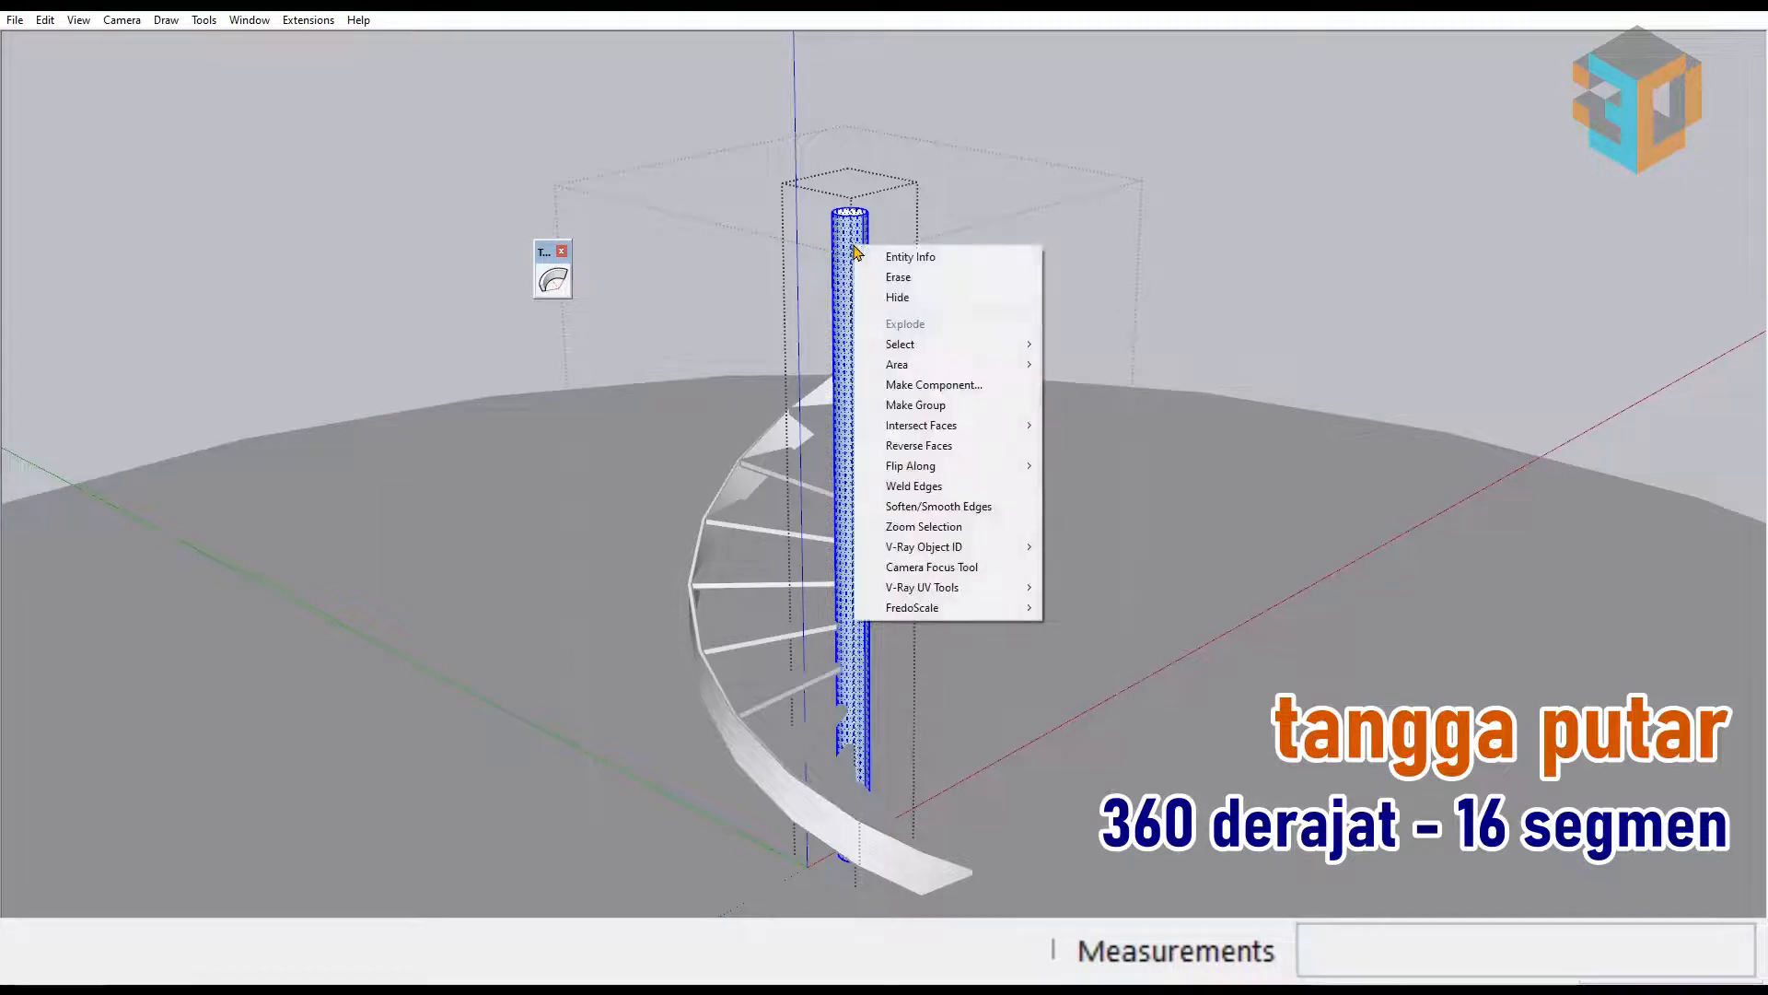
{"action": "left_click", "coordinate": [911, 447]}
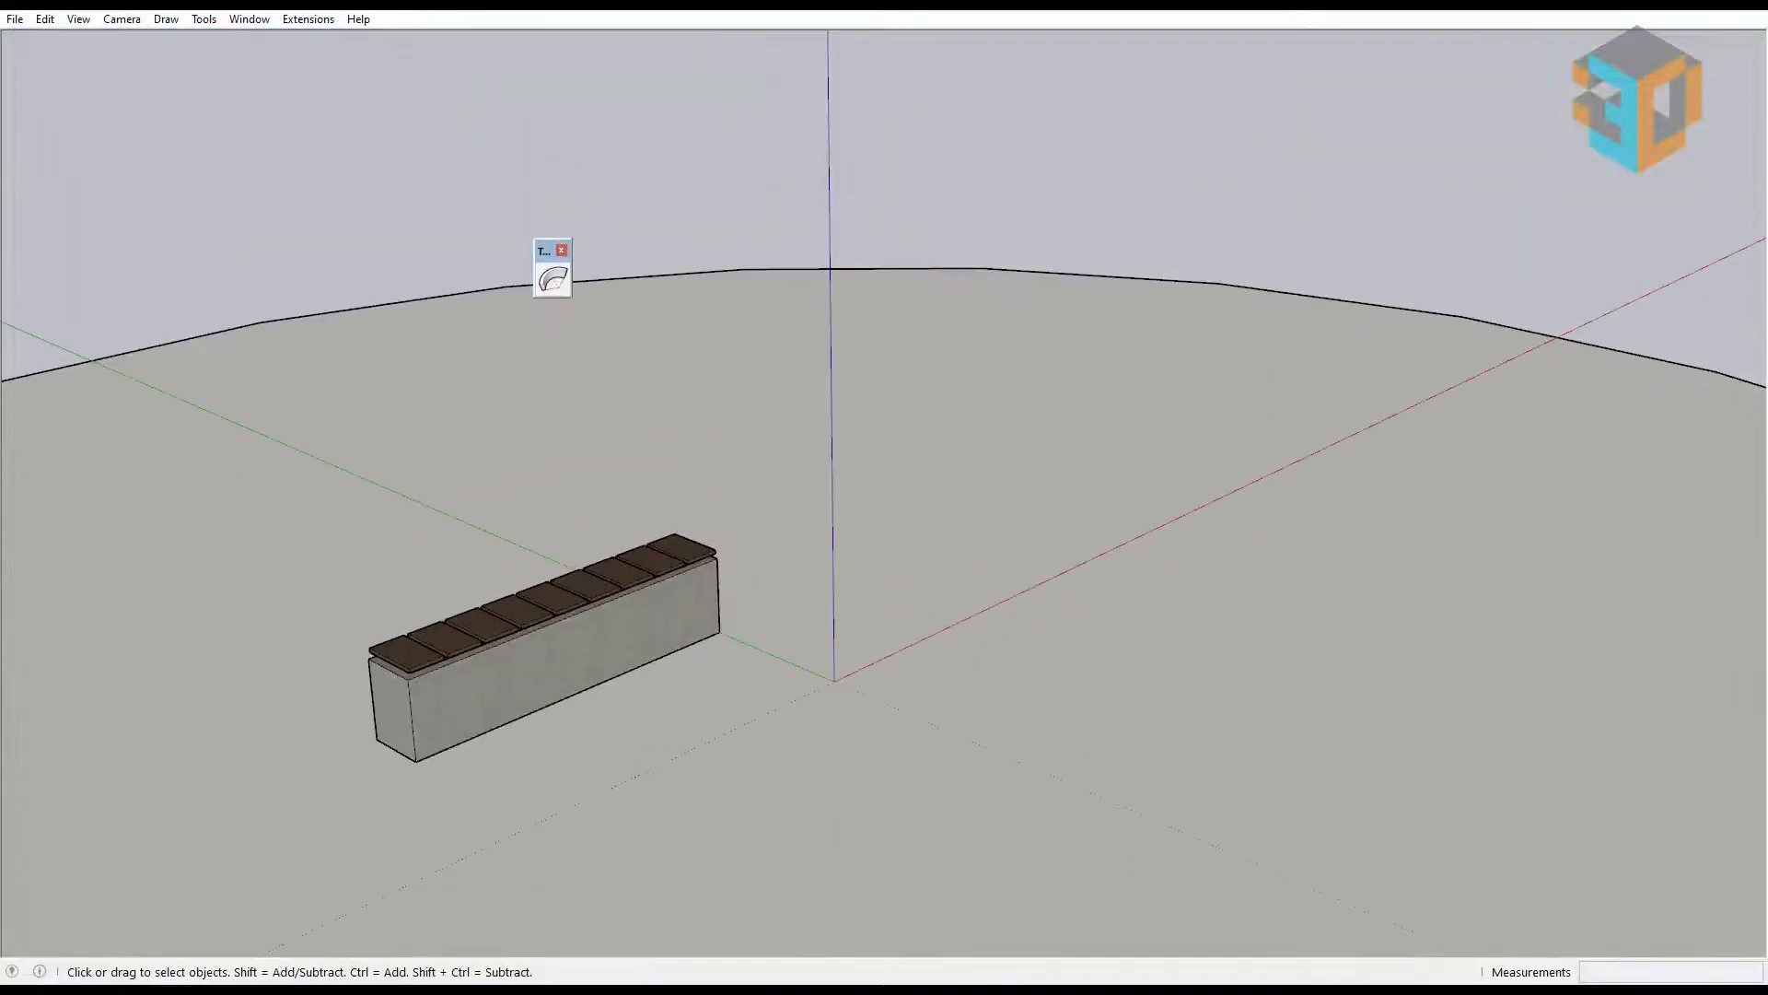
Step: Copy the garden bench along its length so the copy joins end to end with the original
{"action": "left_click", "coordinate": [492, 689]}
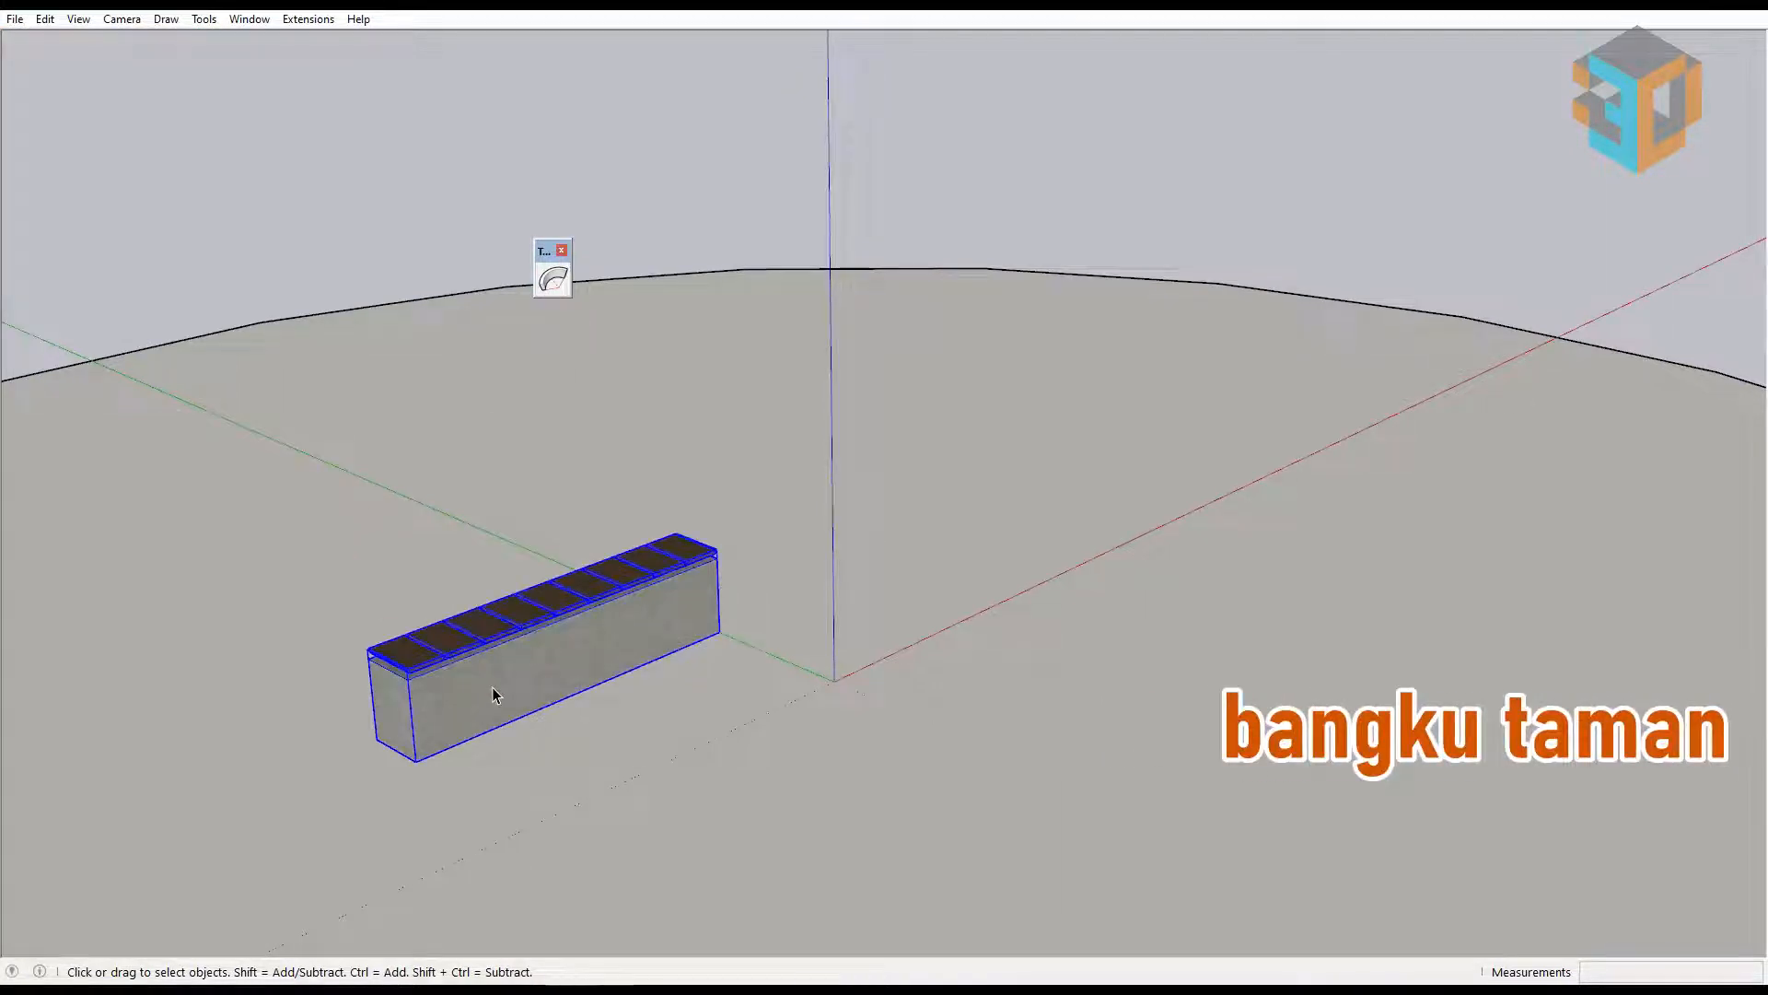
{"action": "key", "text": "m"}
{"action": "left_click", "coordinate": [416, 760]}
{"action": "key", "text": "ctrl"}
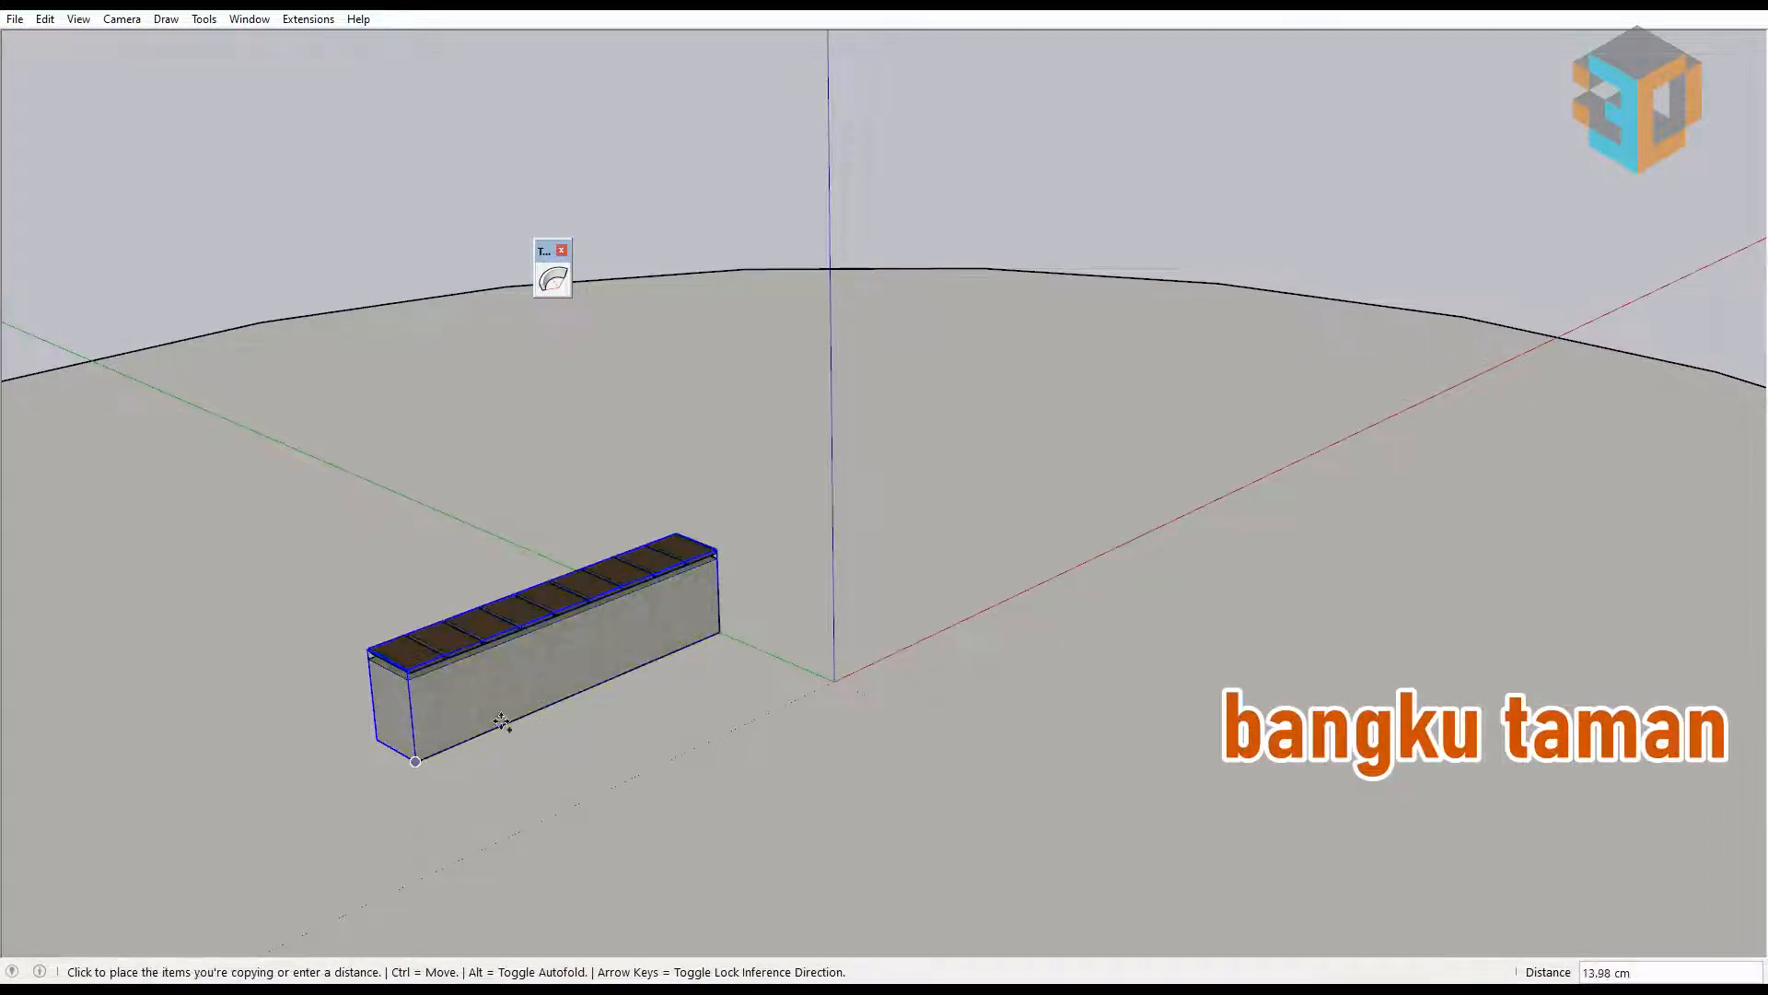
{"action": "left_click", "coordinate": [719, 631]}
{"action": "key", "text": "space"}
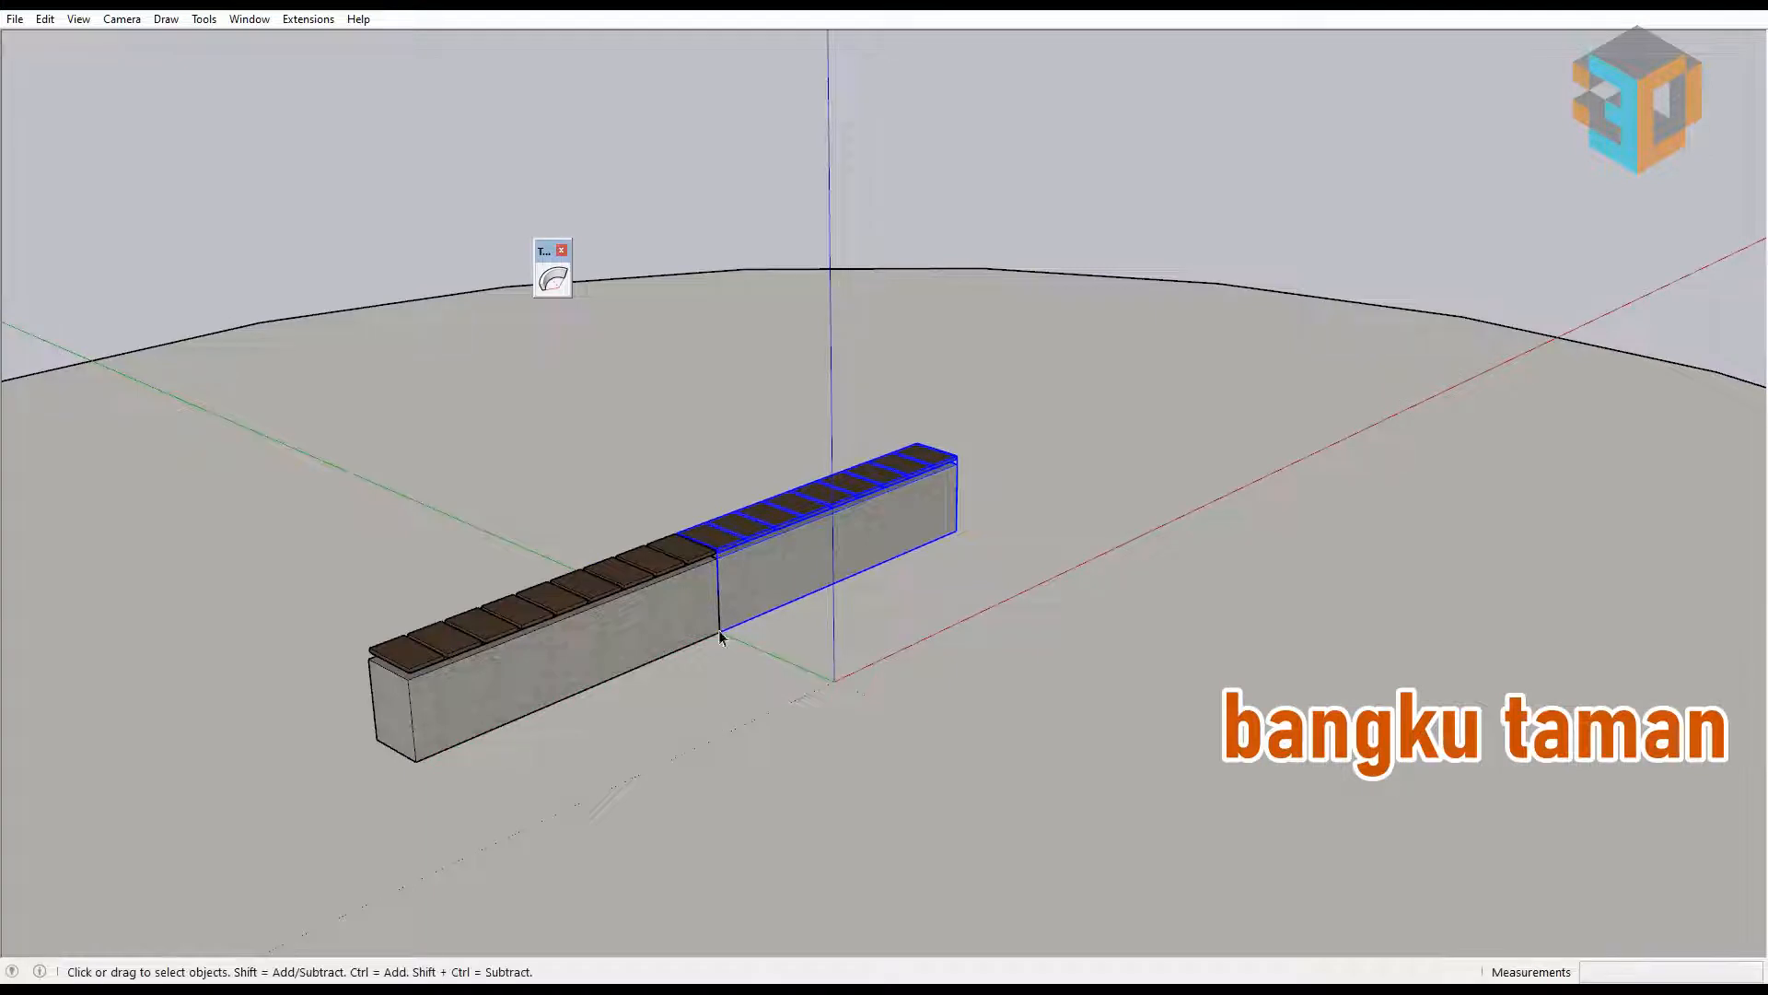
Step: Combine both bench sections into one group
{"action": "left_click", "coordinate": [693, 608], "text": "shift"}
{"action": "right_click", "coordinate": [775, 566]}
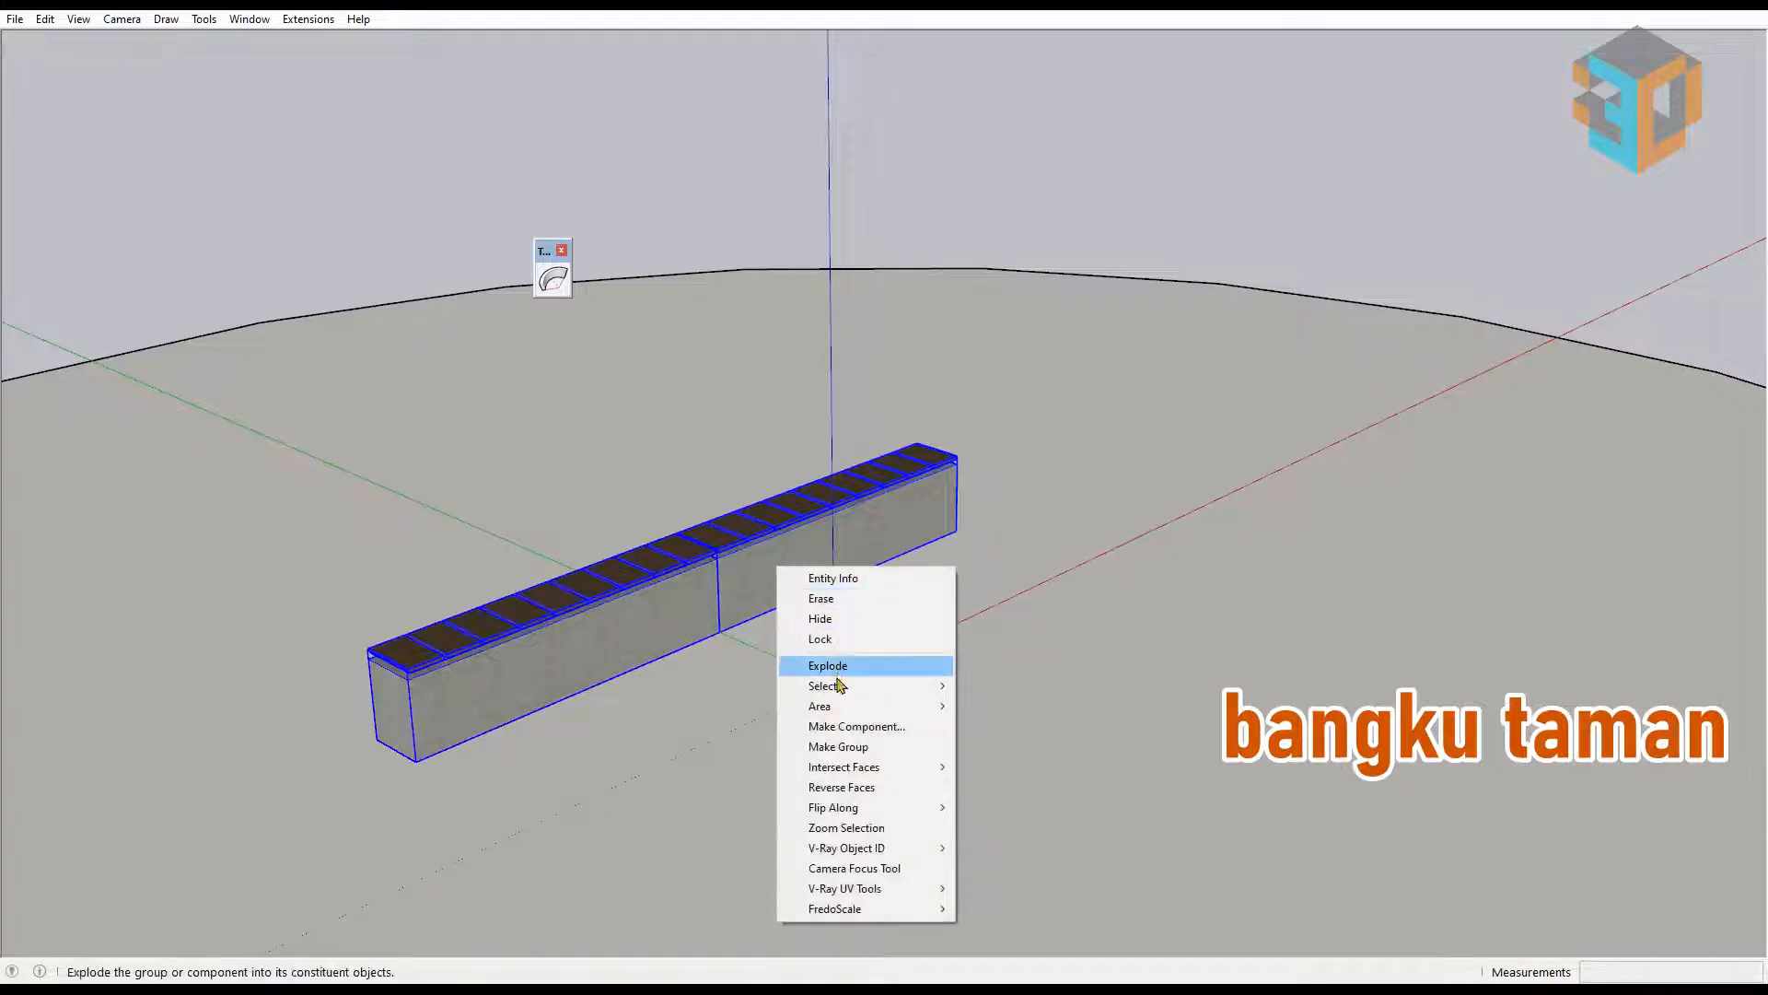
{"action": "left_click", "coordinate": [845, 747]}
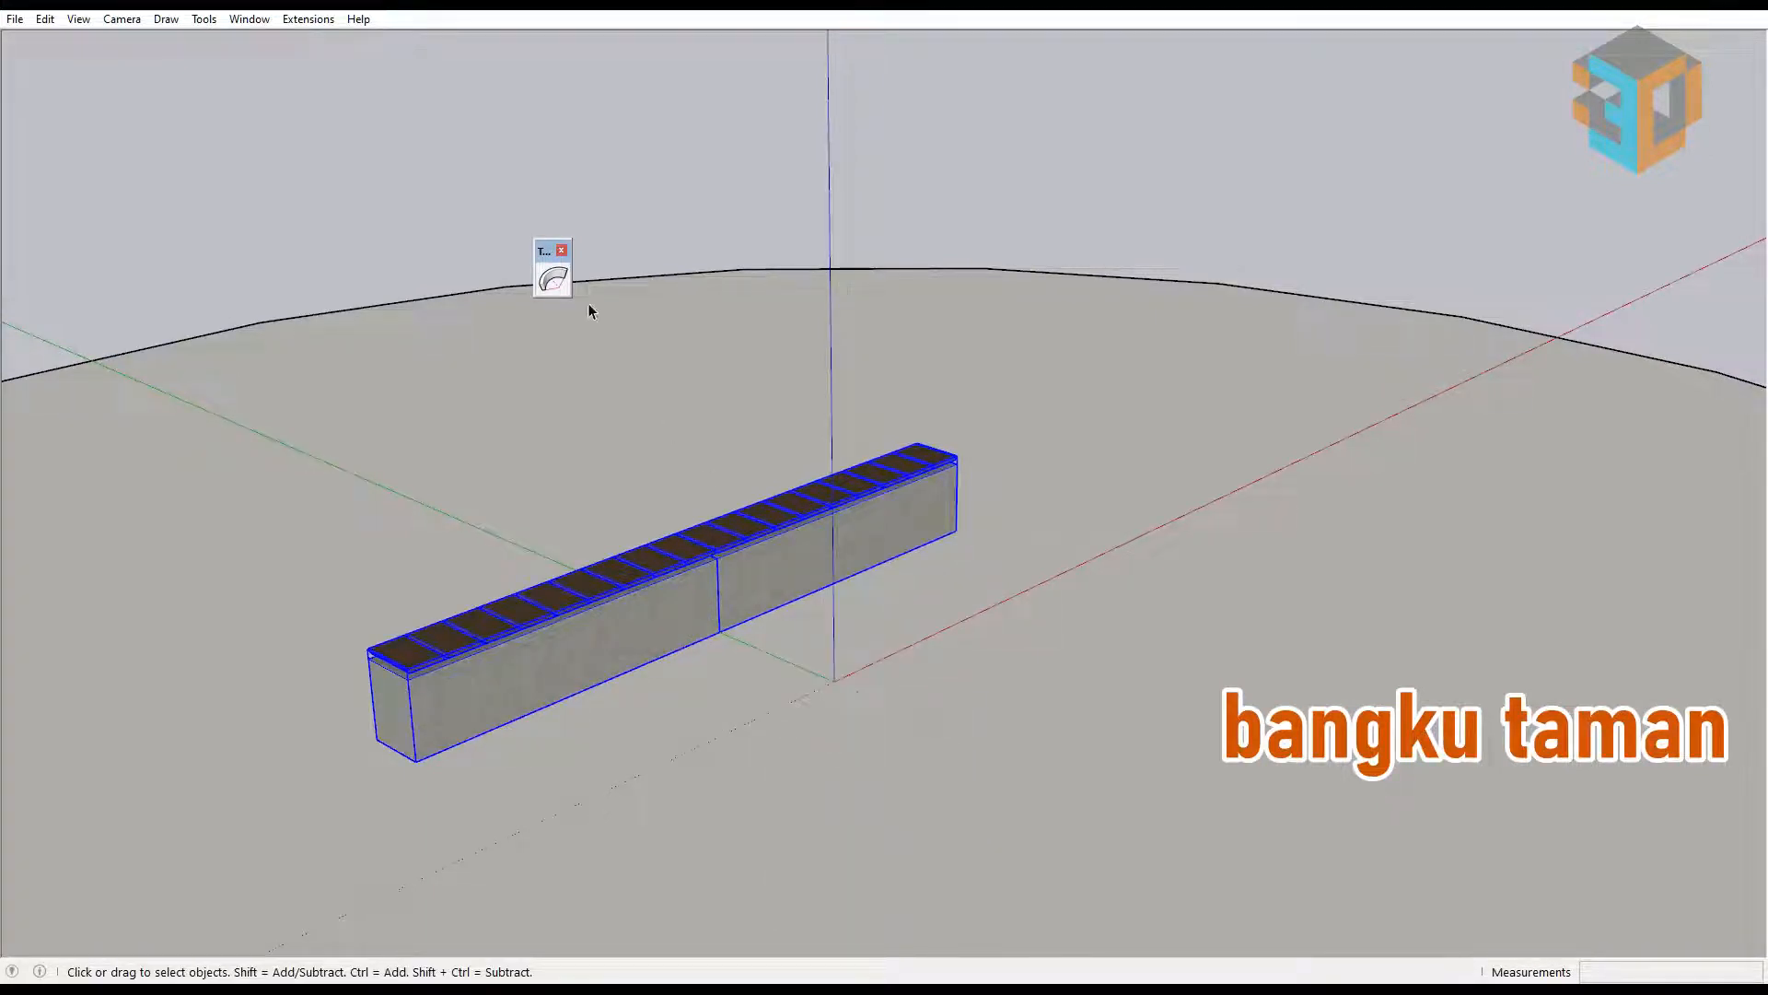
Step: Bend the grouped bench with TrueBend to 120° in 9 segments and commit the bend
{"action": "left_click", "coordinate": [553, 280]}
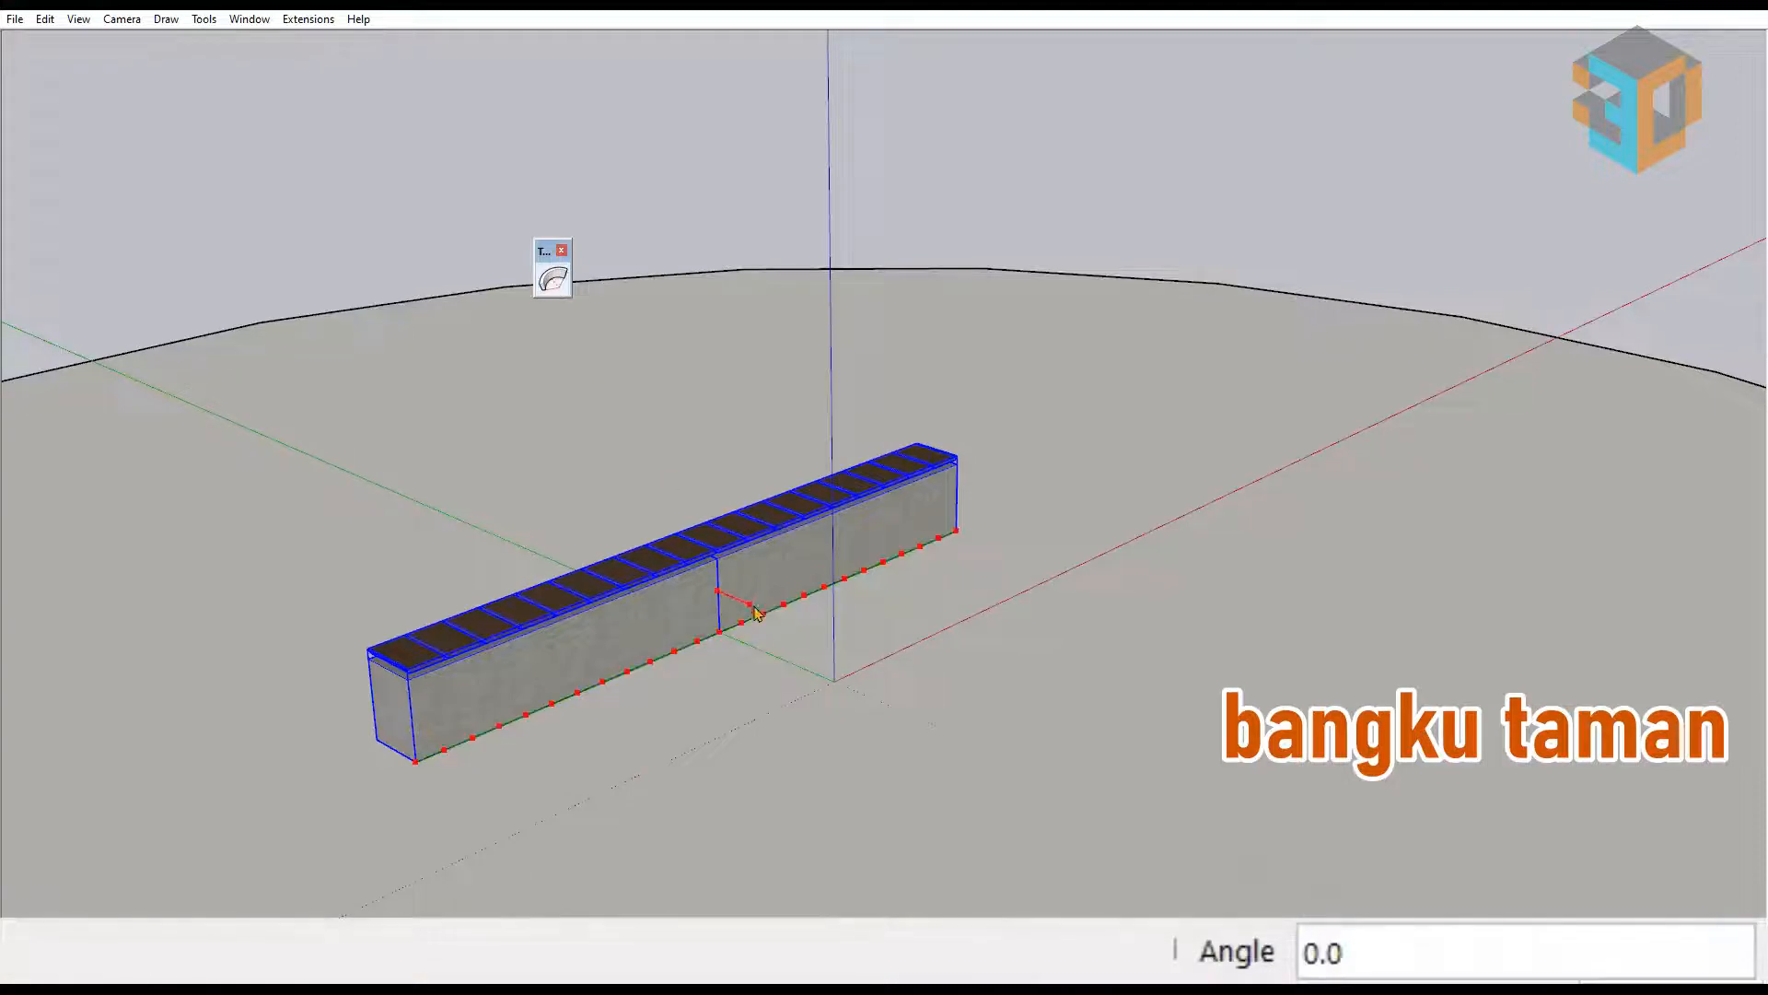
{"action": "left_click_drag", "start_coordinate": [754, 608], "coordinate": [792, 634]}
{"action": "type", "text": "120"}
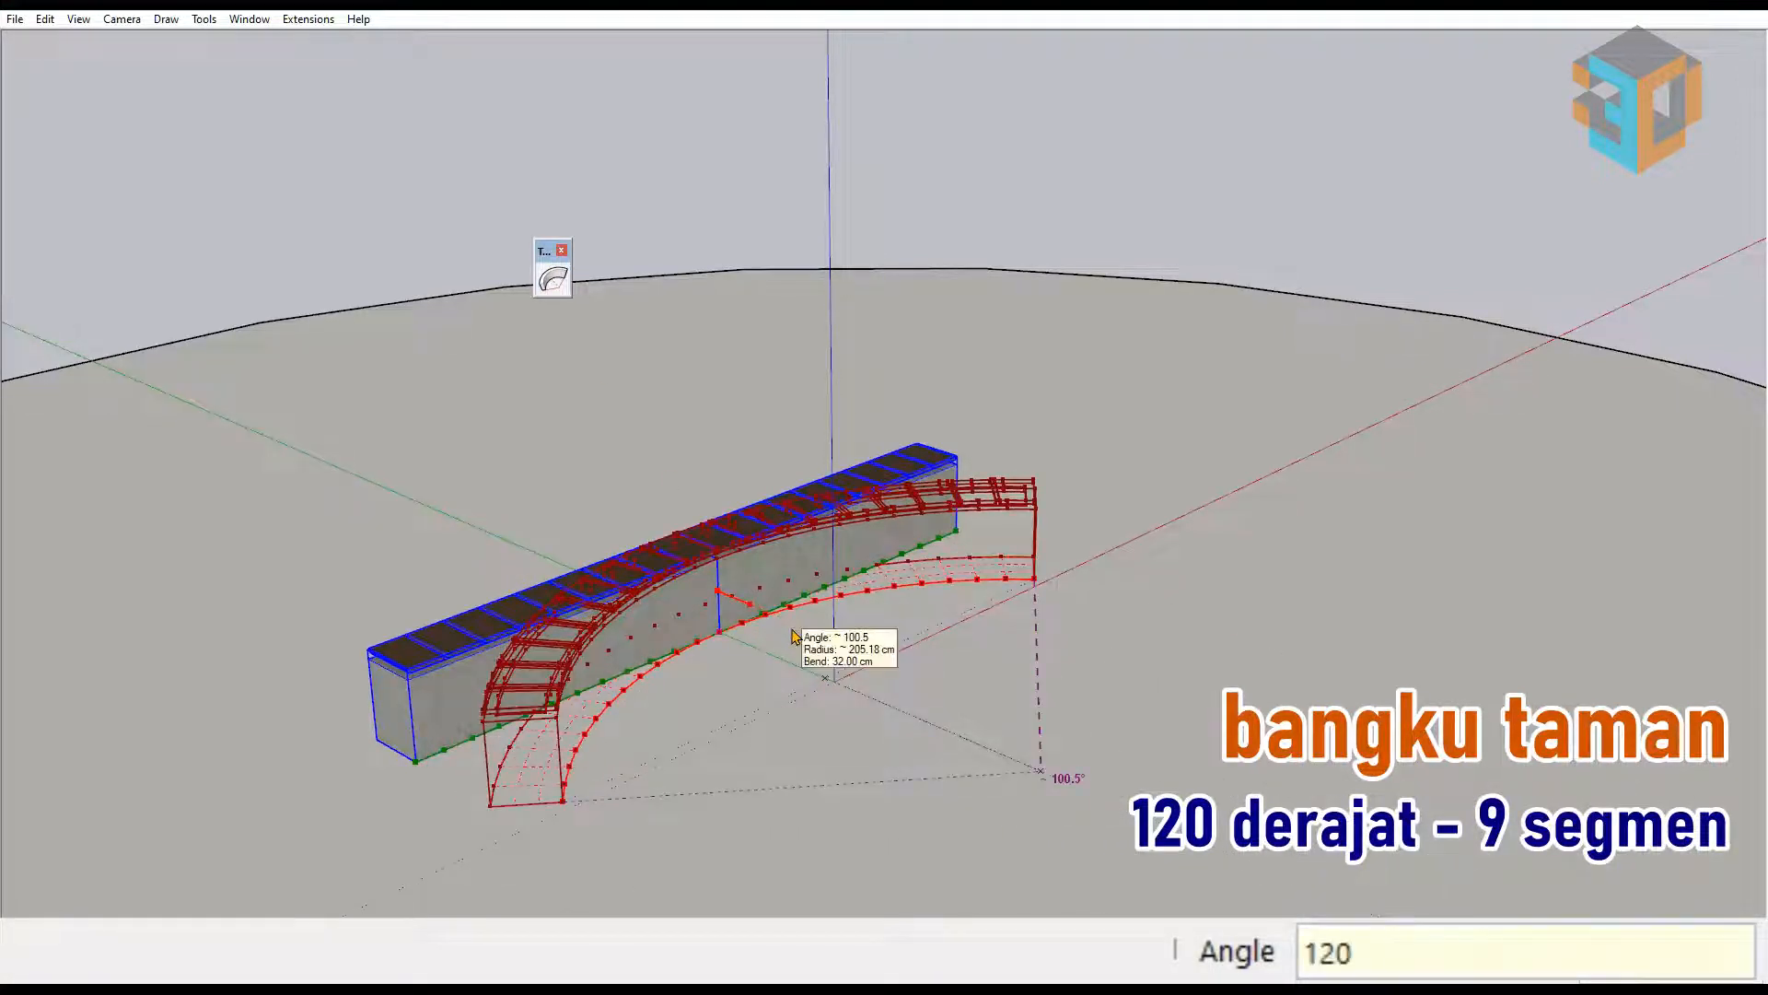
{"action": "key", "text": "Return"}
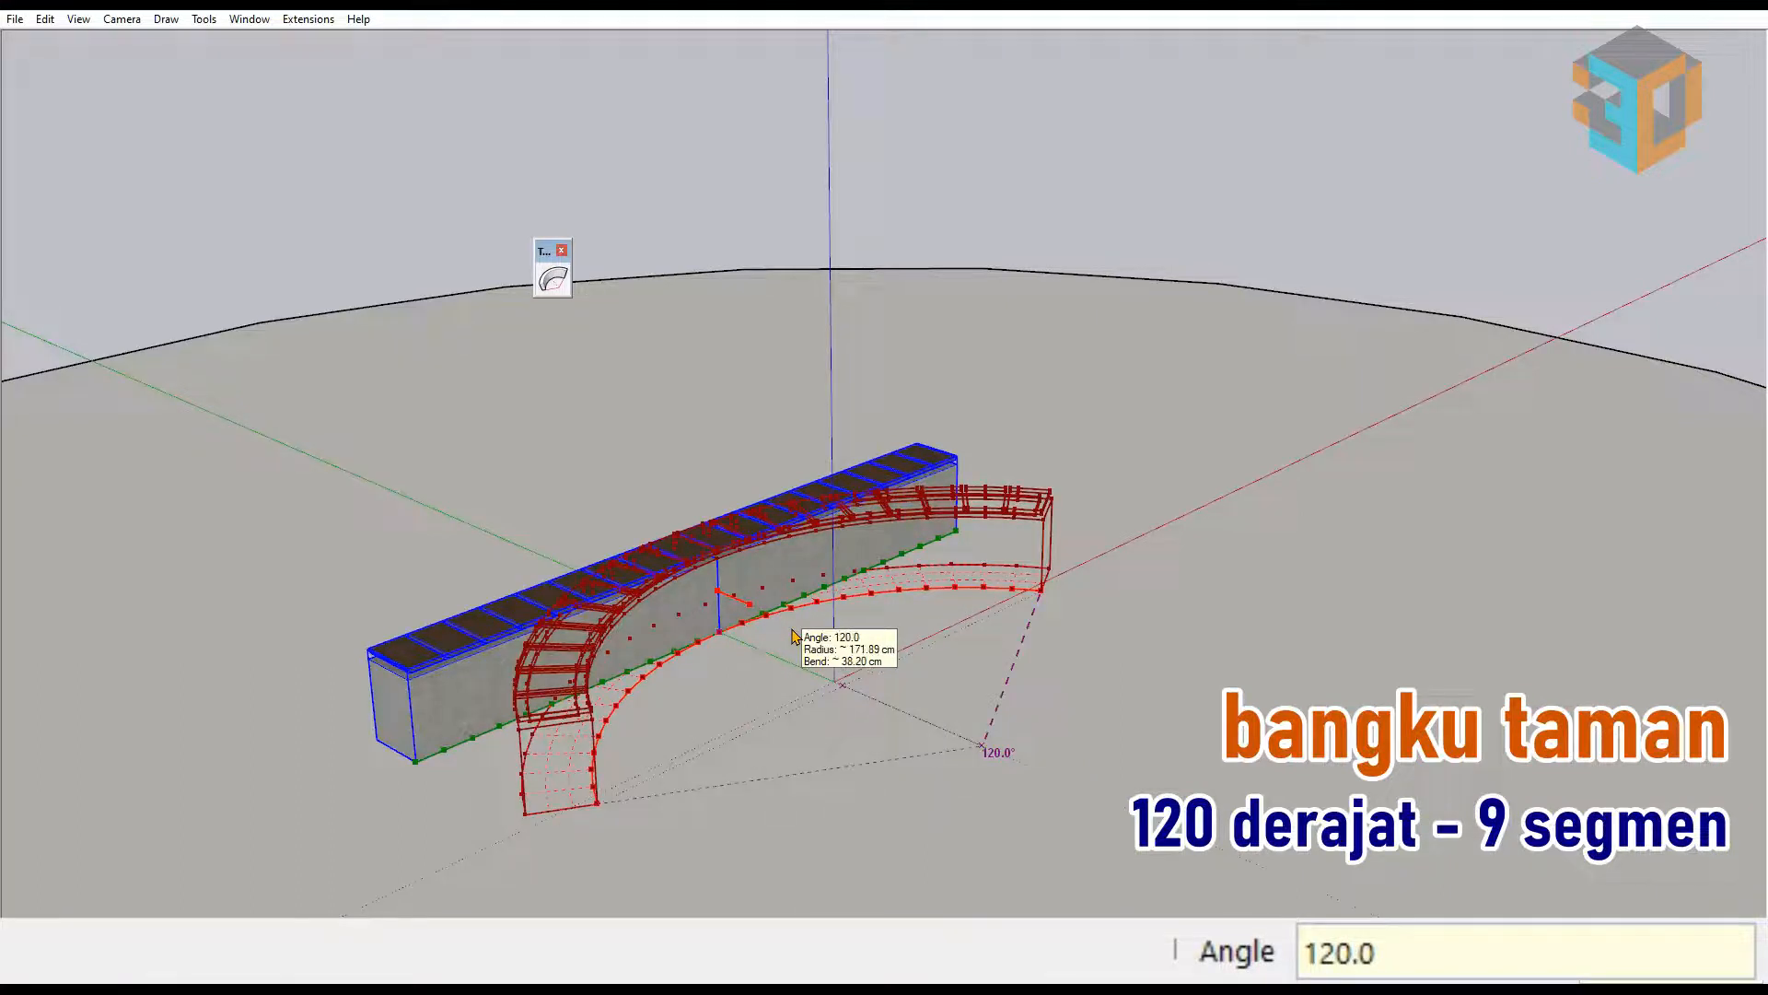
{"action": "type", "text": "9s"}
{"action": "key", "text": "Return"}
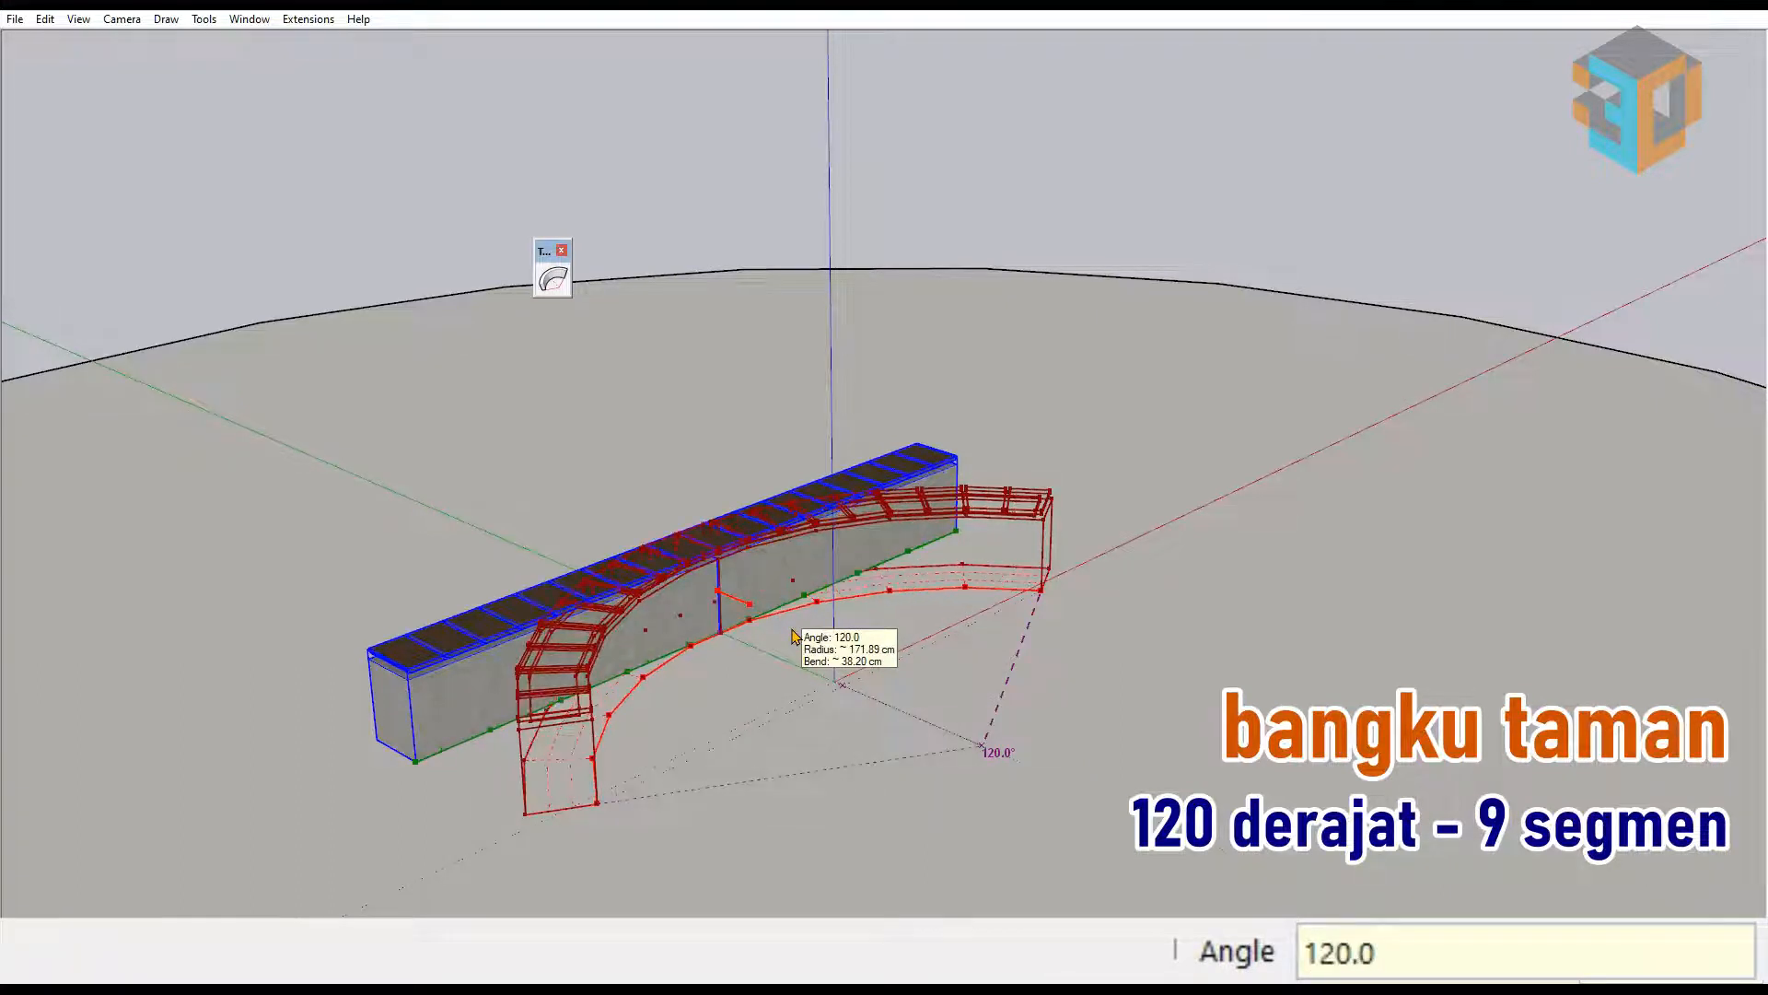
{"action": "right_click", "coordinate": [793, 635]}
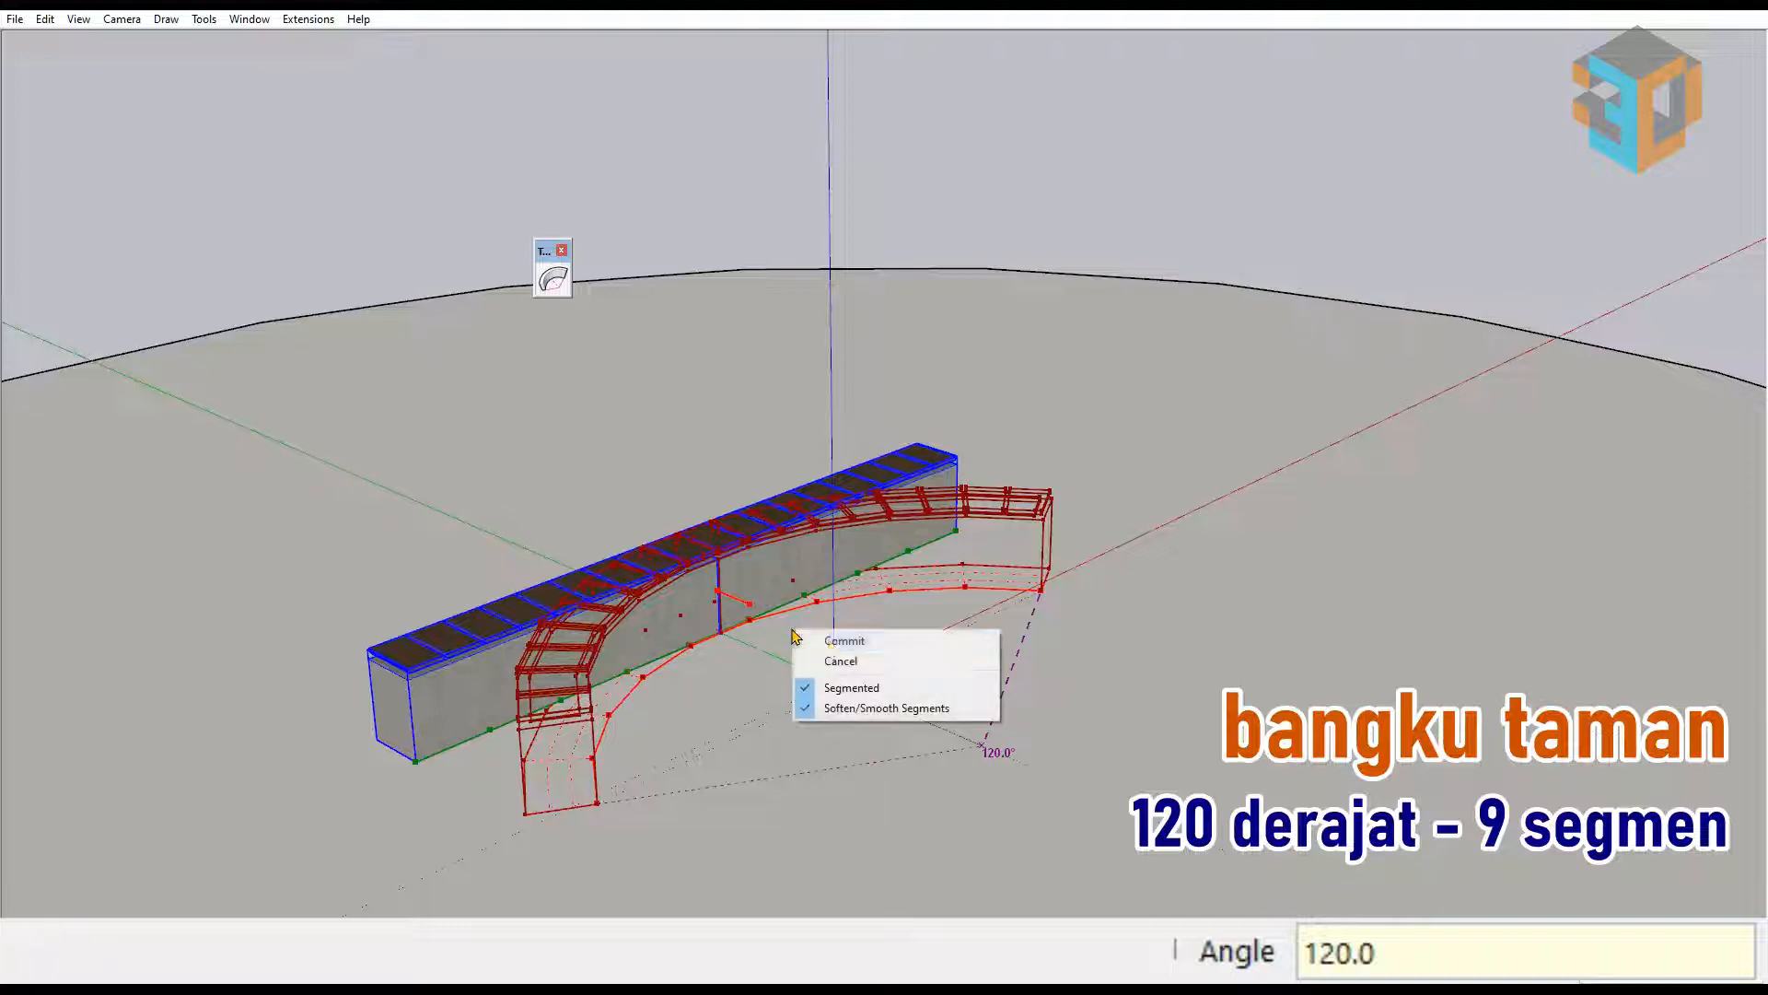
{"action": "left_click", "coordinate": [838, 639]}
Step: Inside the bent bench group, mirror the far bench section with a green-axis scale of -1.00
{"action": "double_click", "coordinate": [869, 567]}
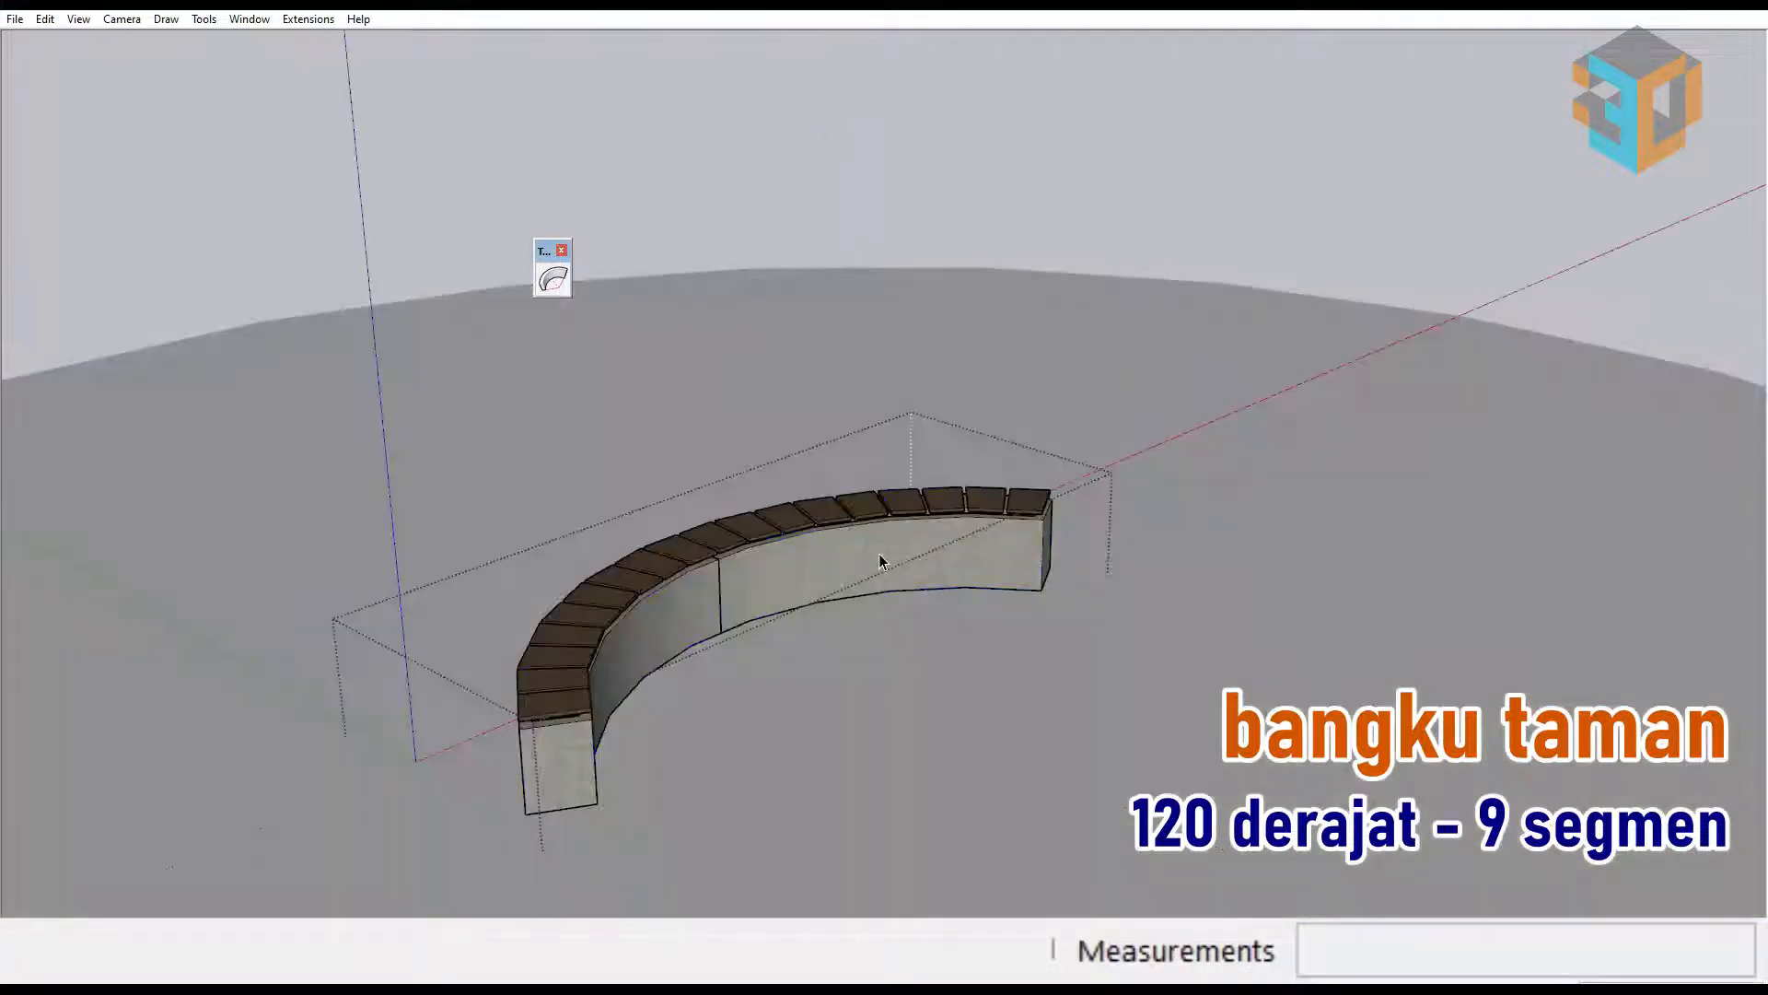
{"action": "left_click", "coordinate": [880, 560]}
{"action": "key", "text": "s"}
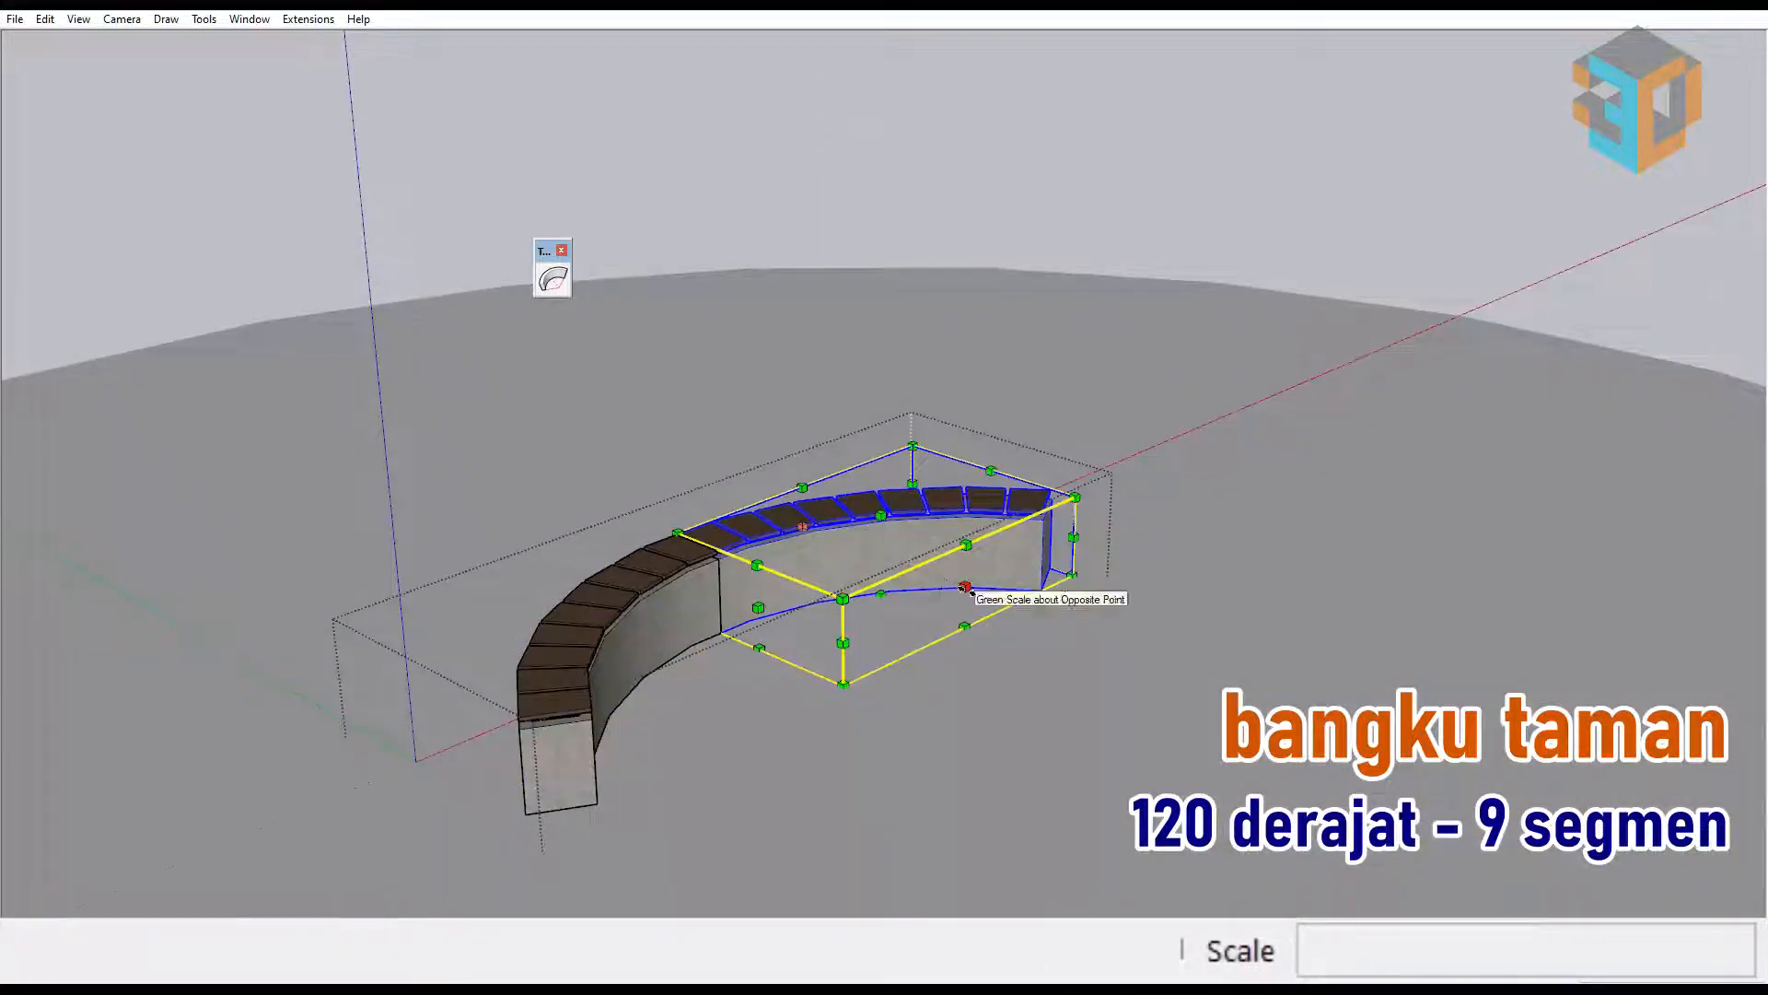
{"action": "left_click", "coordinate": [964, 588]}
{"action": "left_click", "coordinate": [667, 471]}
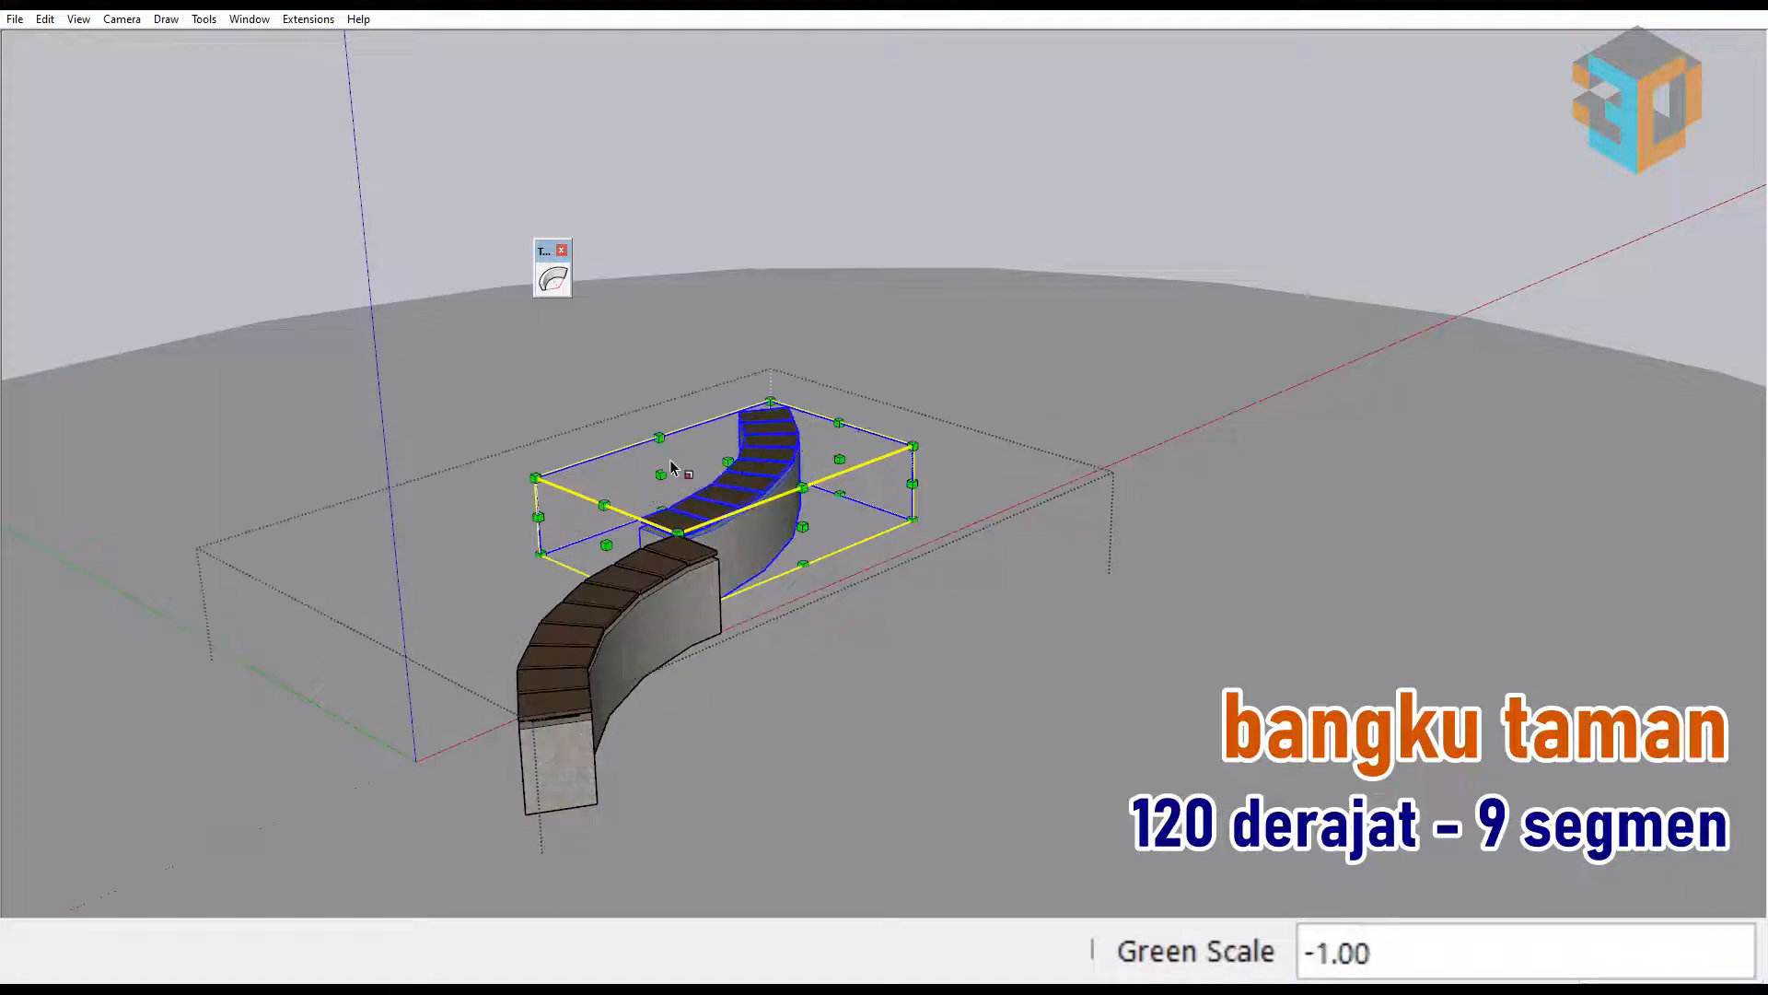
Step: Move the mirrored bench section 30 cm along the green axis to form an S-shaped bench, and leave the group
{"action": "key", "text": "m"}
{"action": "left_click", "coordinate": [717, 559]}
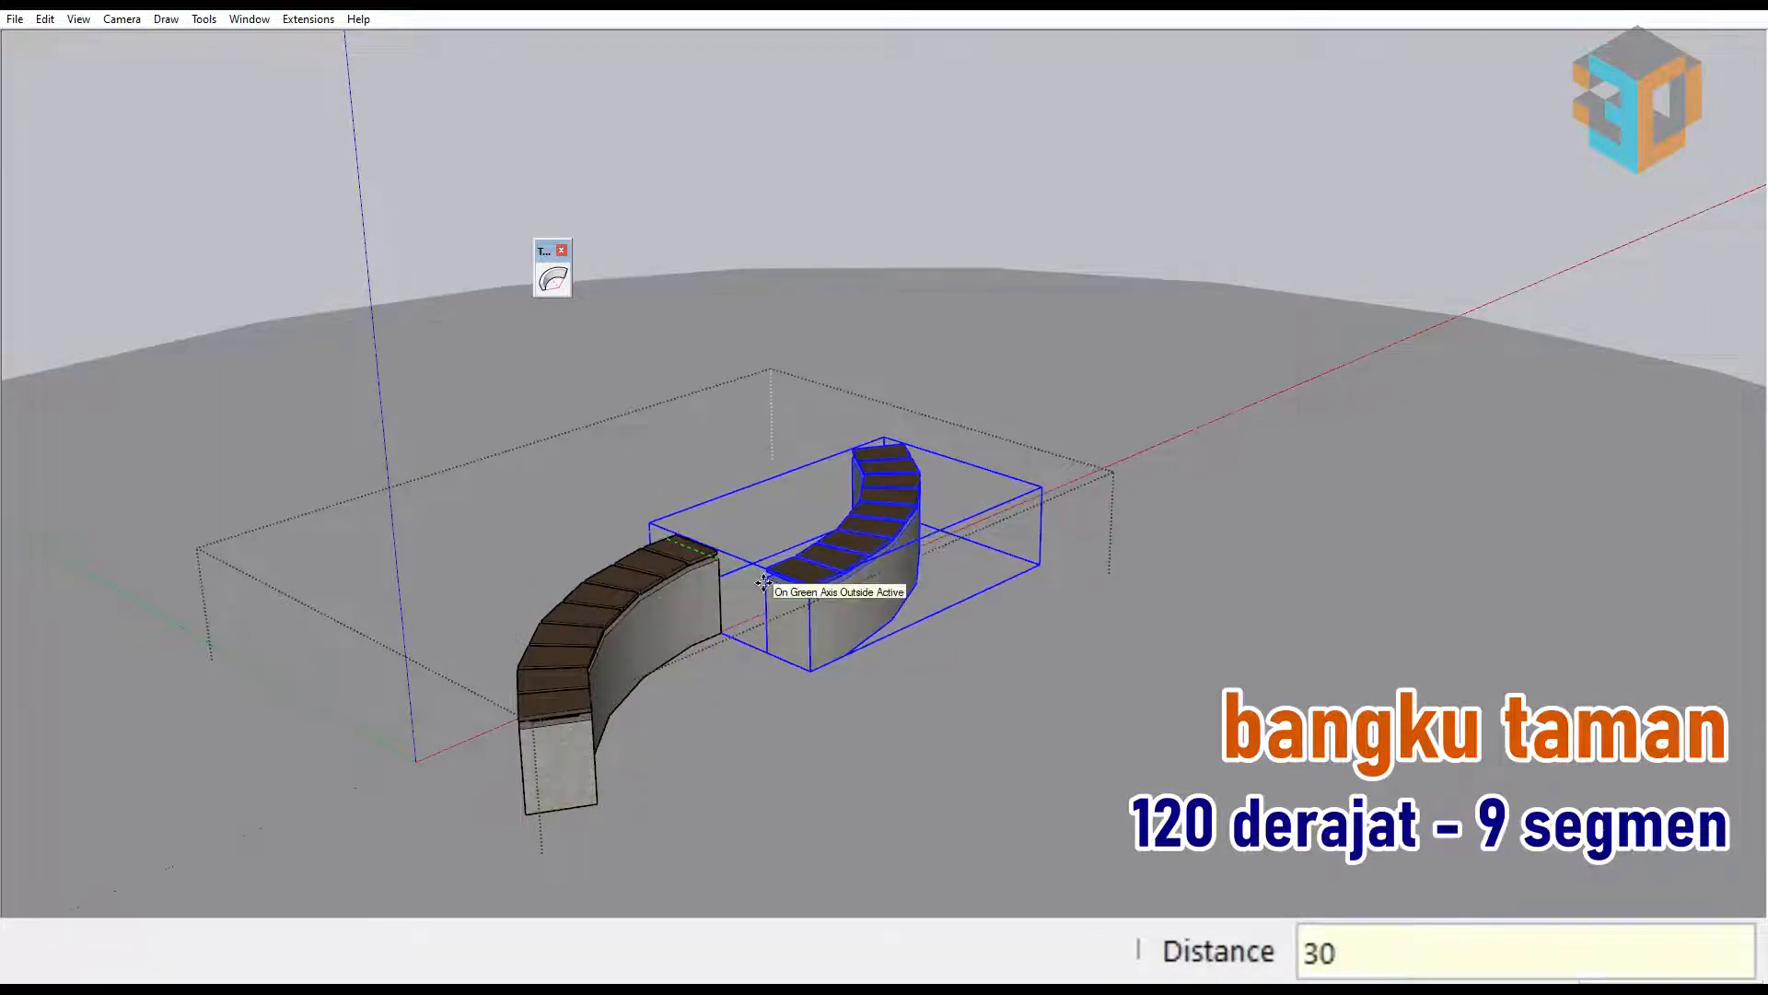
{"action": "key", "text": "Return"}
{"action": "key", "text": "space"}
{"action": "left_click", "coordinate": [922, 673]}
{"action": "left_click", "coordinate": [1194, 744]}
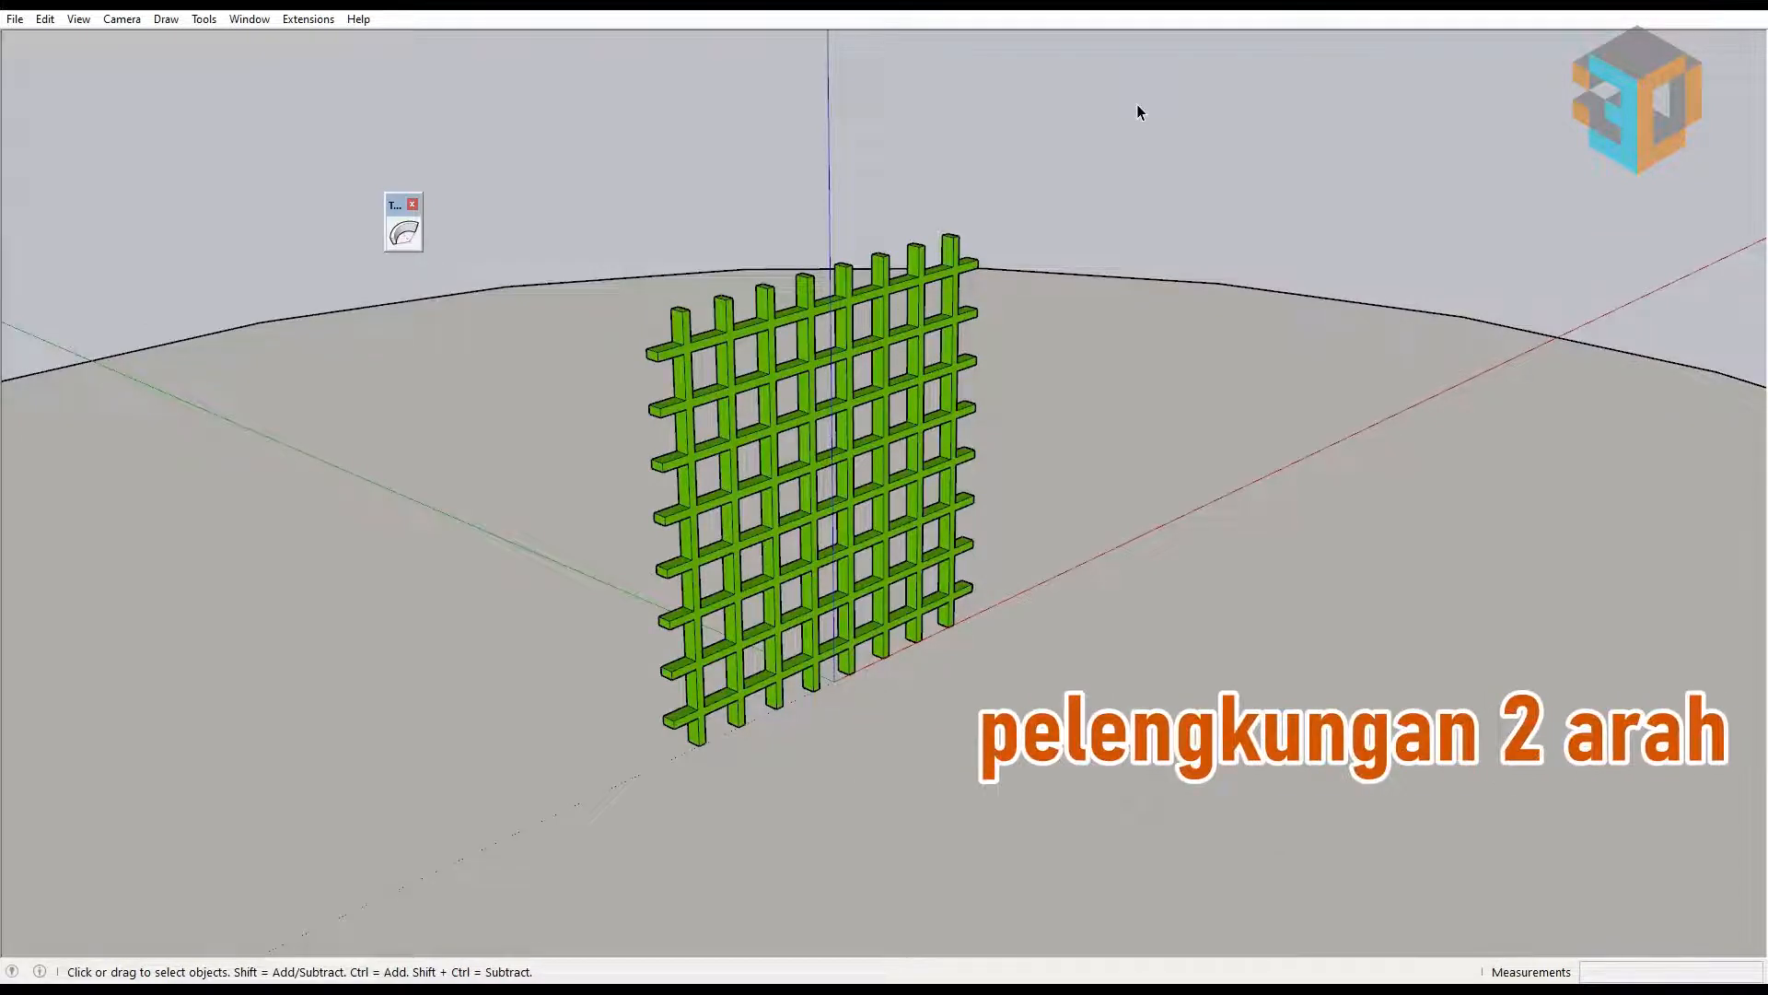
Step: Select the entire green lattice panel and make it a component with the default settings
{"action": "triple_click", "coordinate": [878, 482]}
{"action": "right_click", "coordinate": [879, 482]}
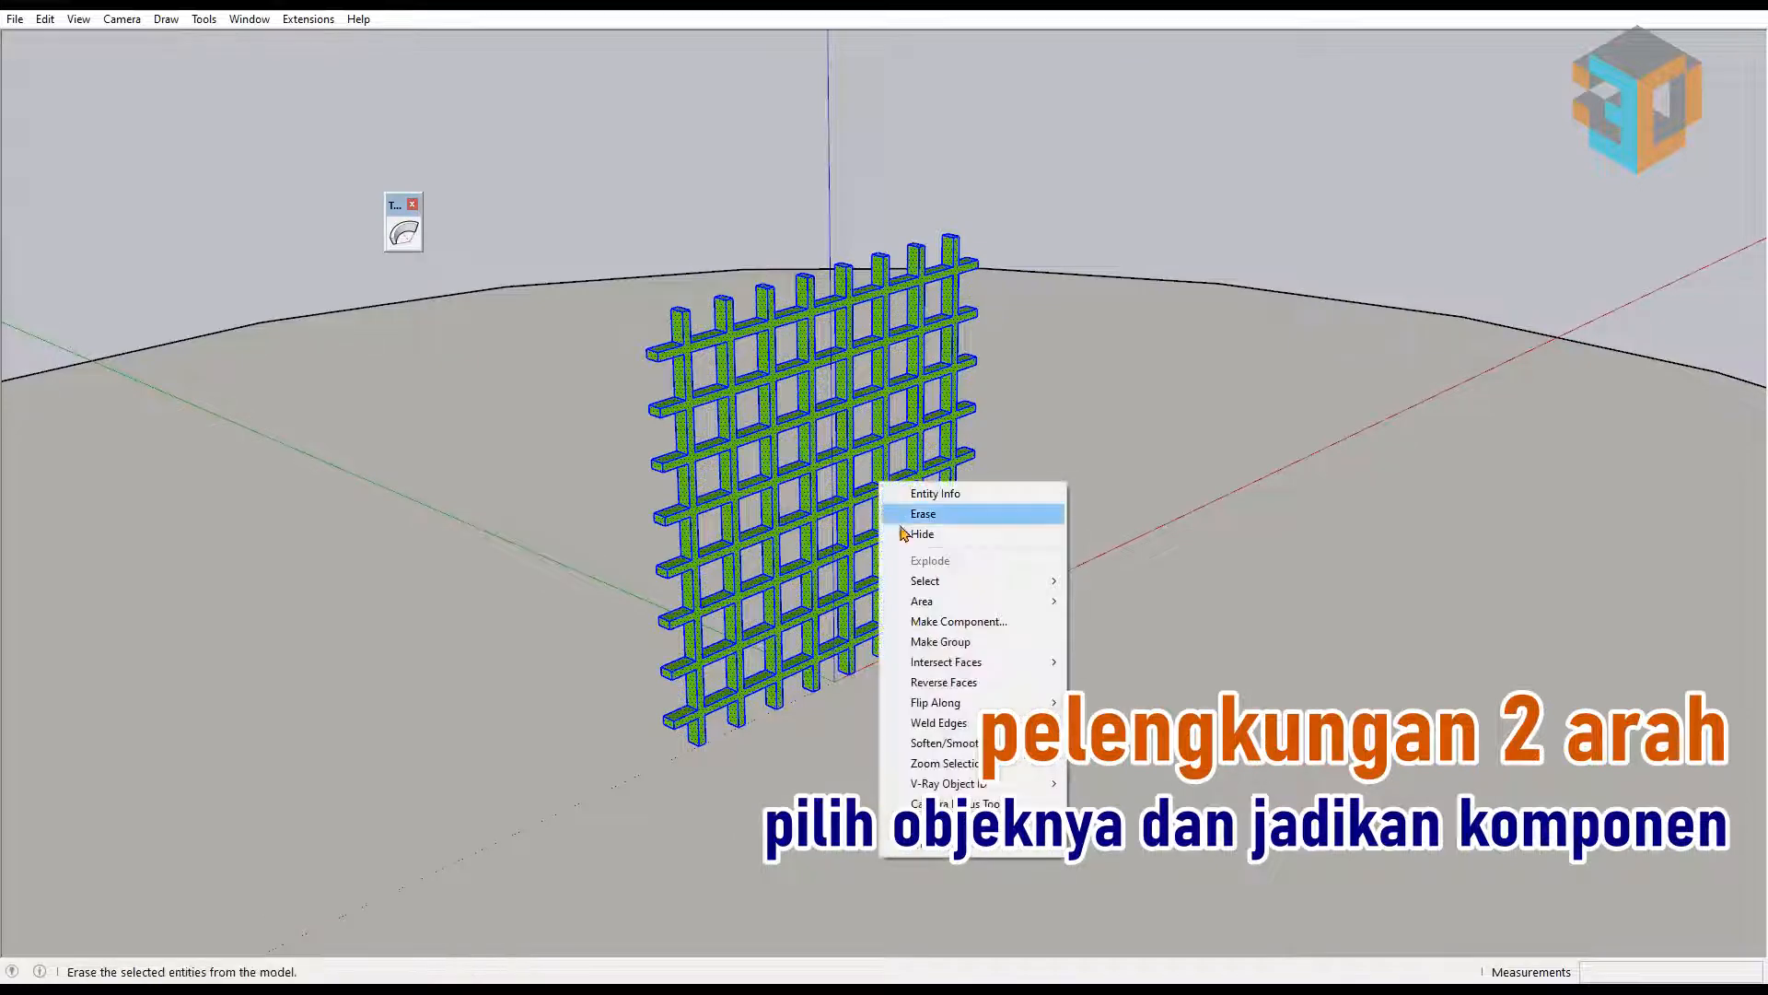
{"action": "left_click", "coordinate": [943, 623]}
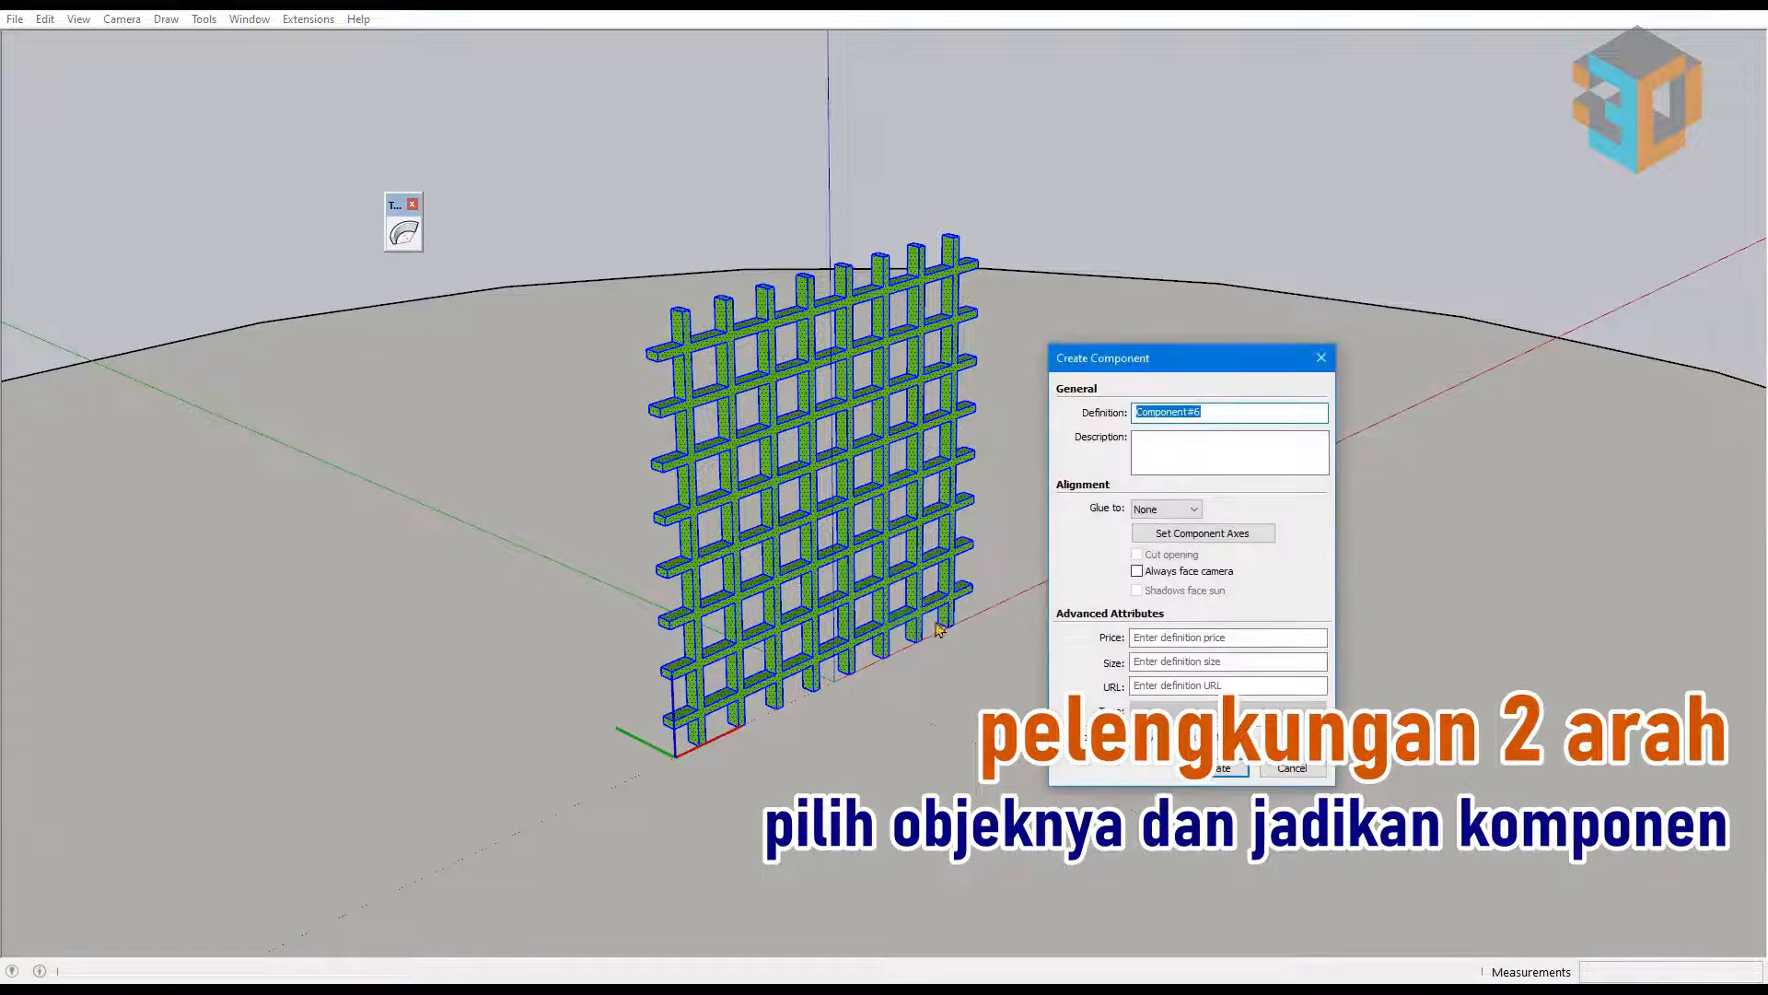
{"action": "left_click", "coordinate": [1226, 768]}
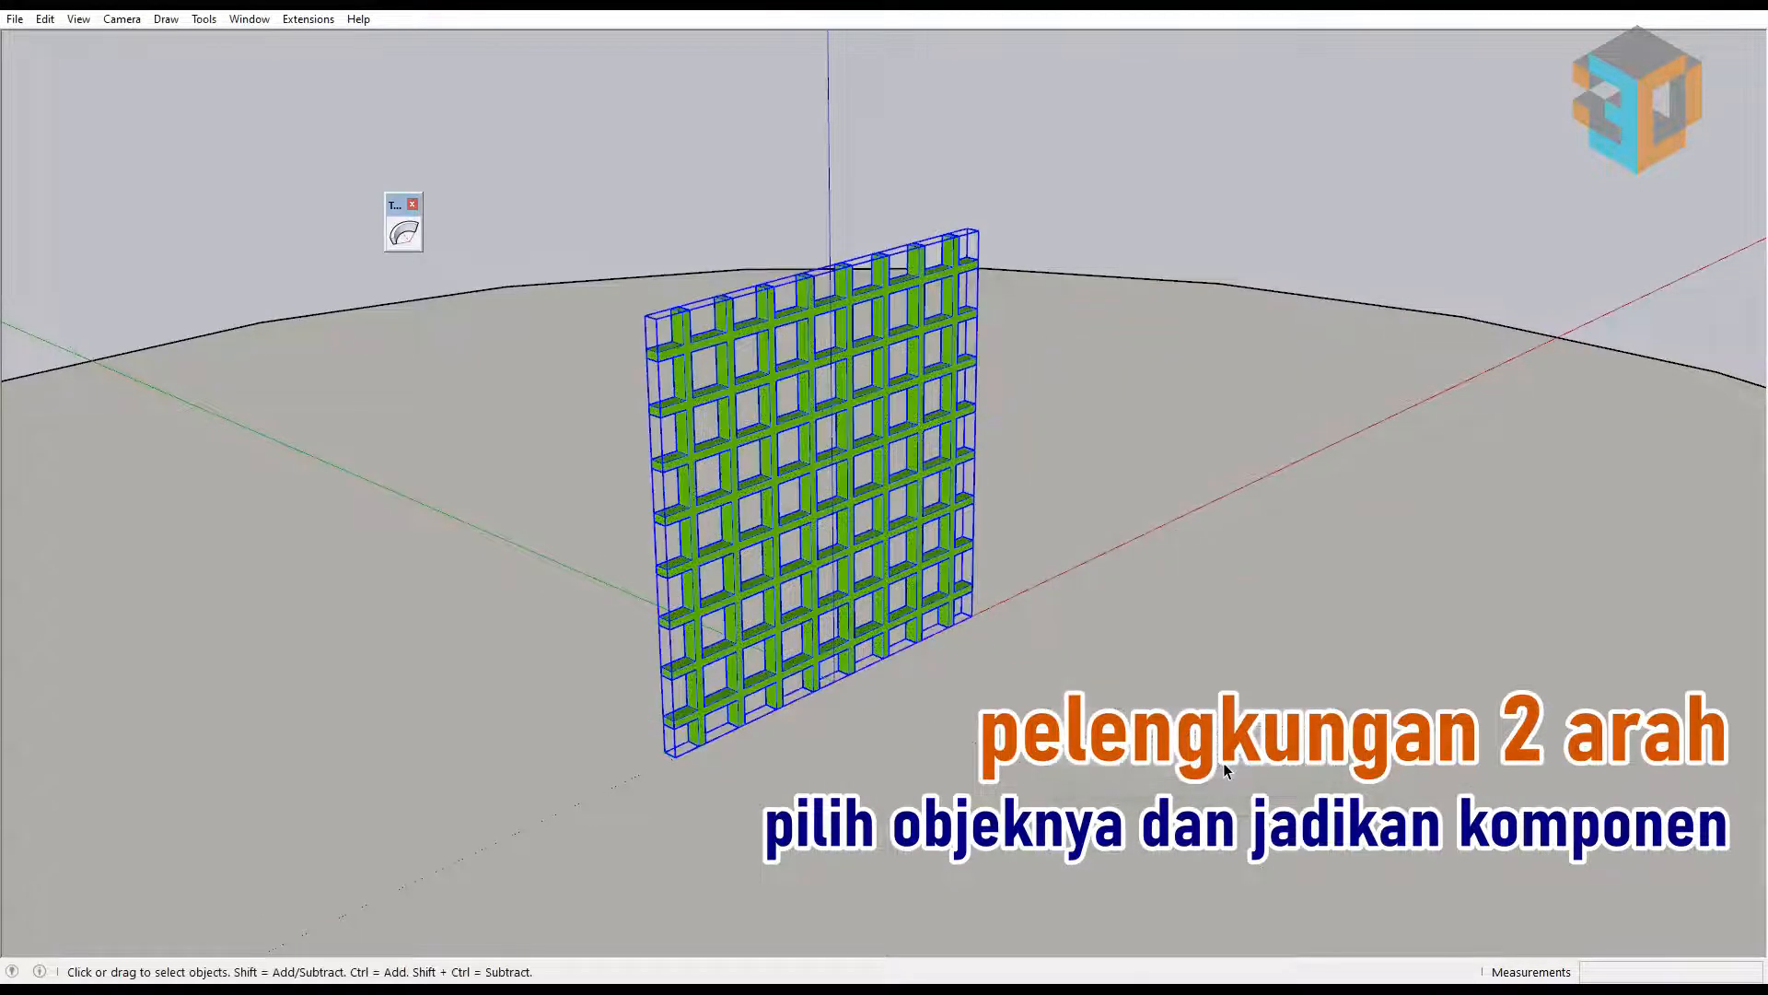
Step: Bend the lattice component with TrueBend to 60° and commit the bend
{"action": "left_click", "coordinate": [403, 236]}
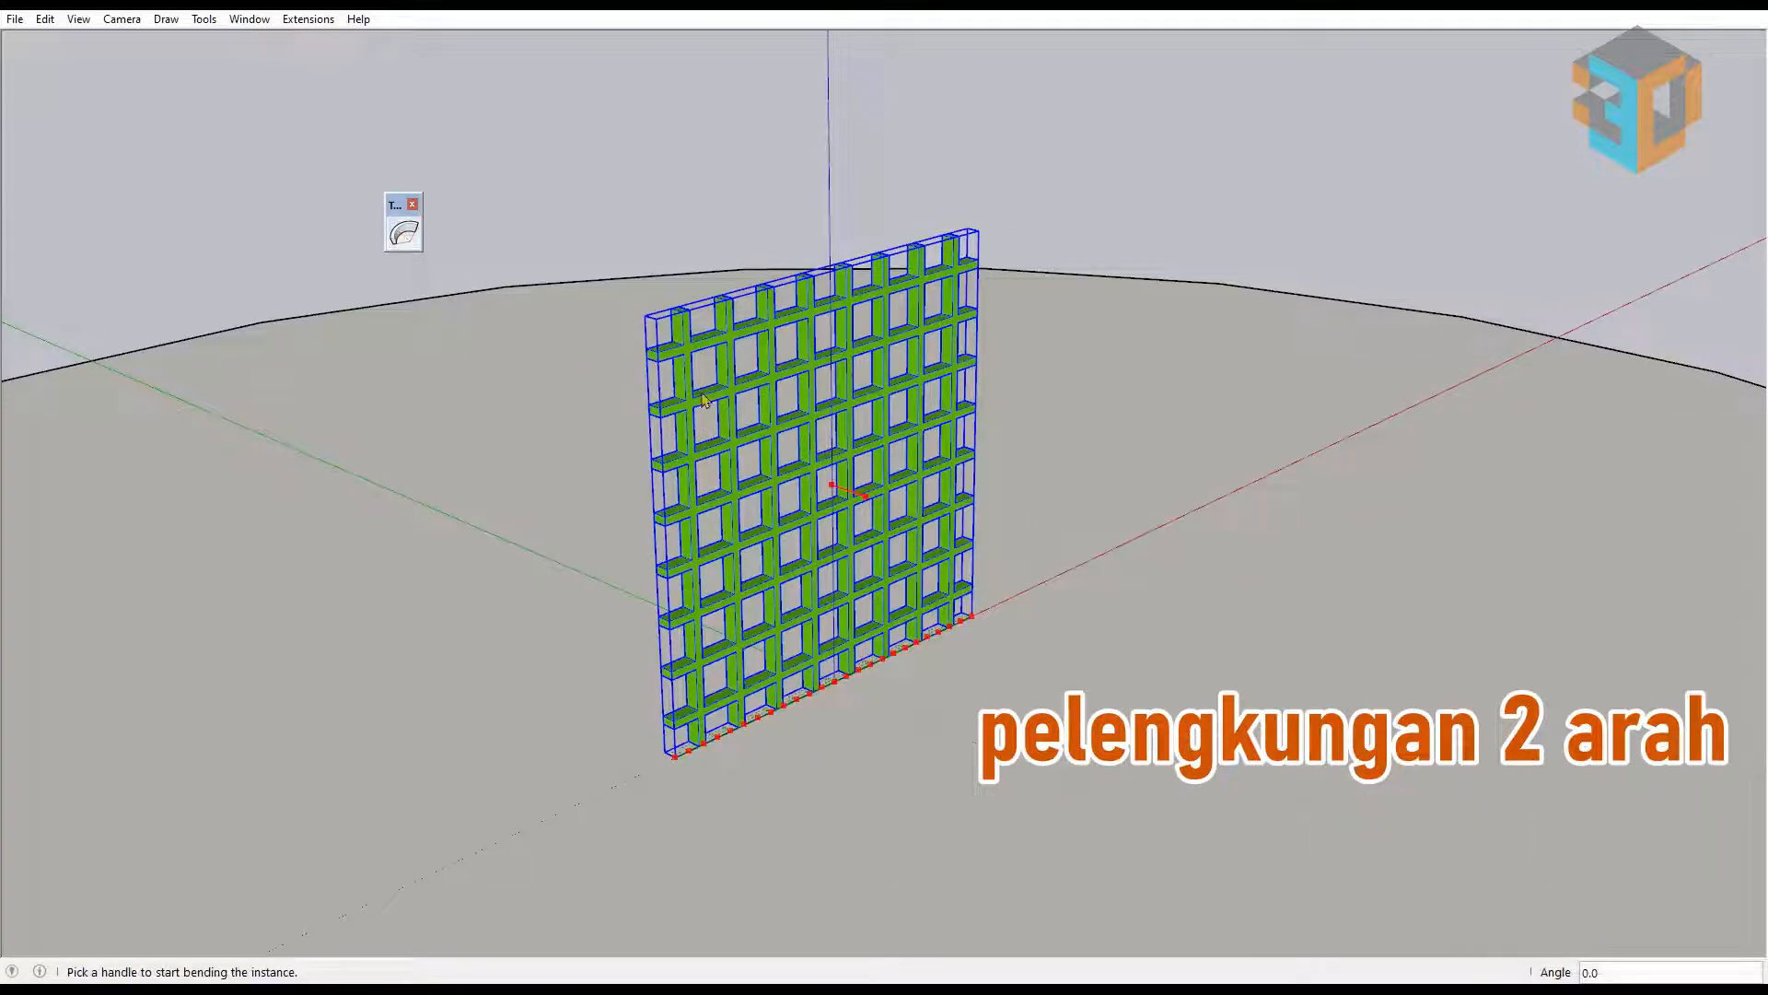
{"action": "left_click", "coordinate": [861, 499]}
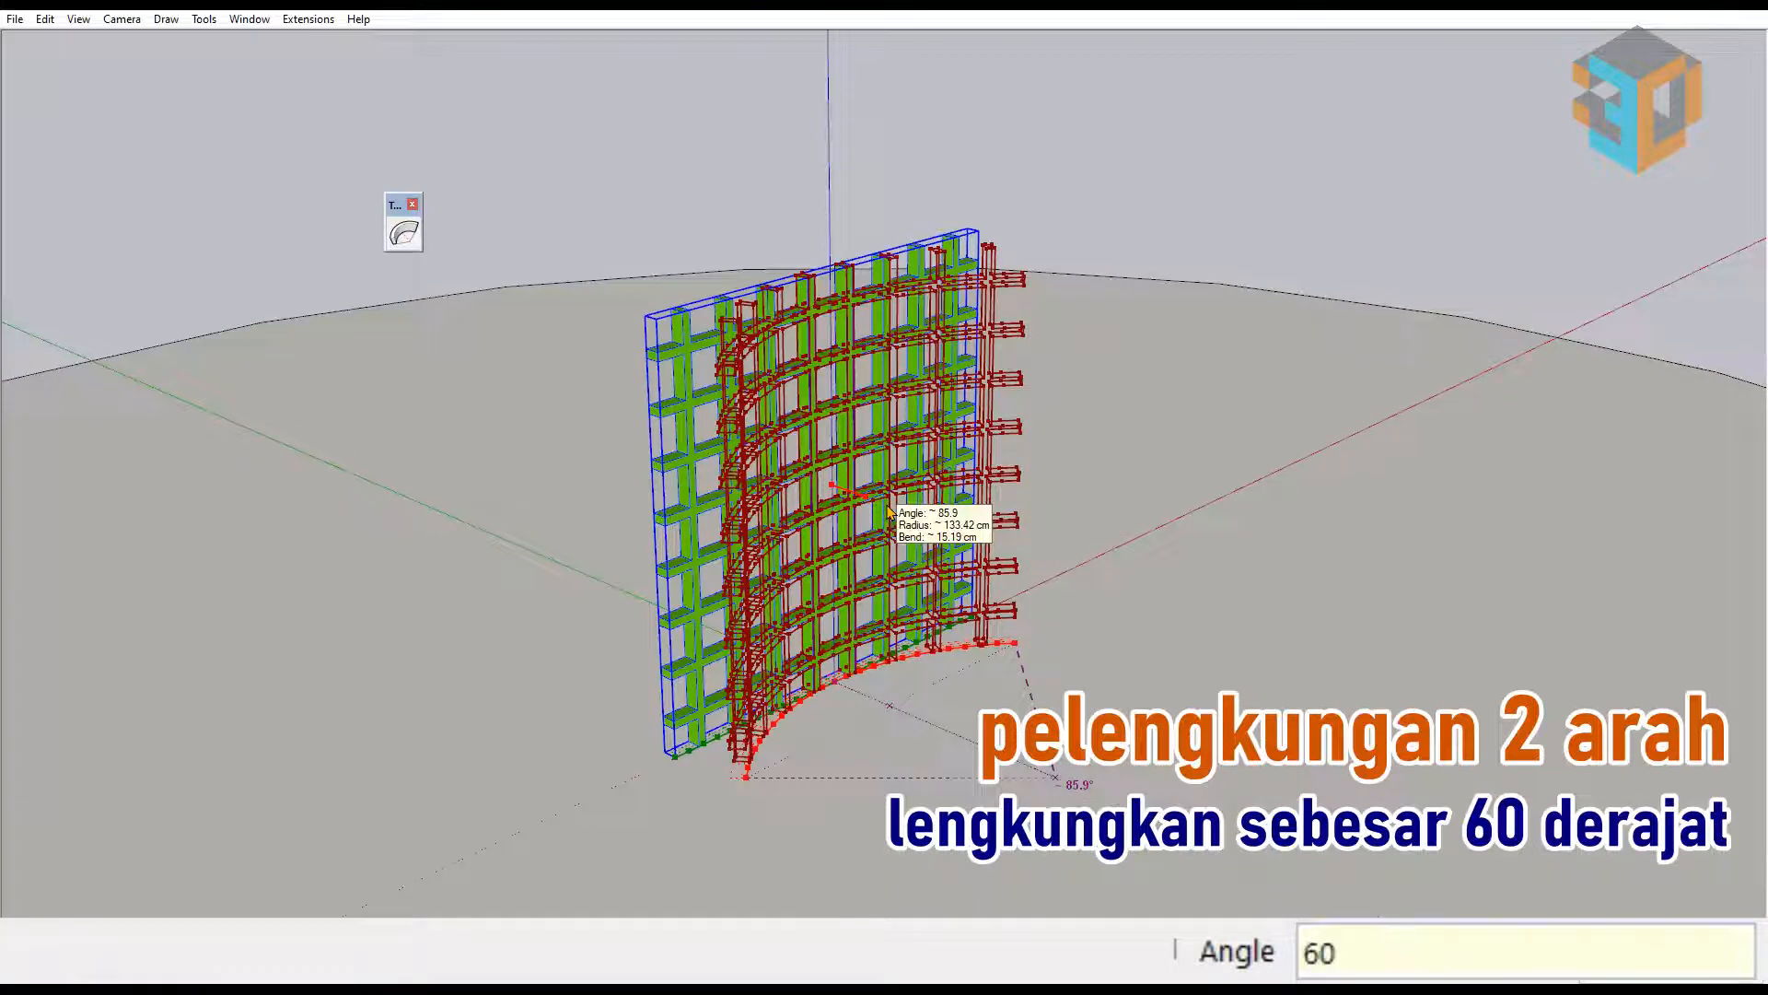
{"action": "key", "text": "Return"}
{"action": "right_click", "coordinate": [890, 509]}
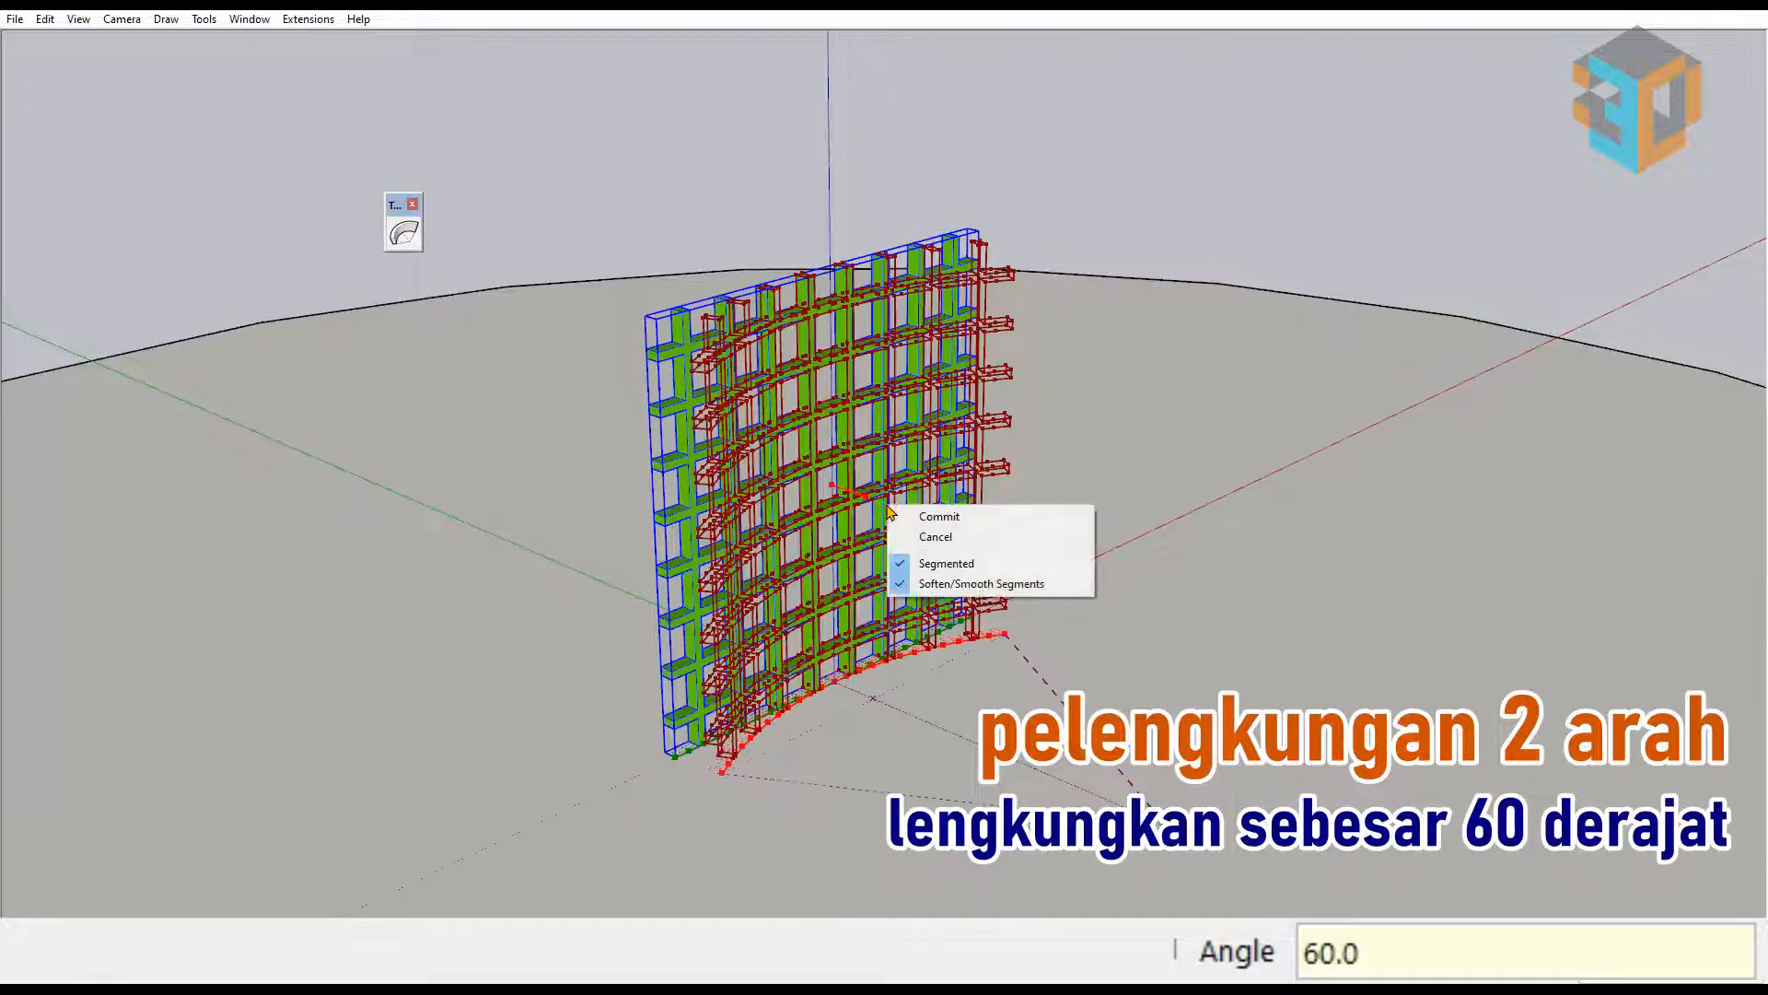
{"action": "left_click", "coordinate": [932, 513]}
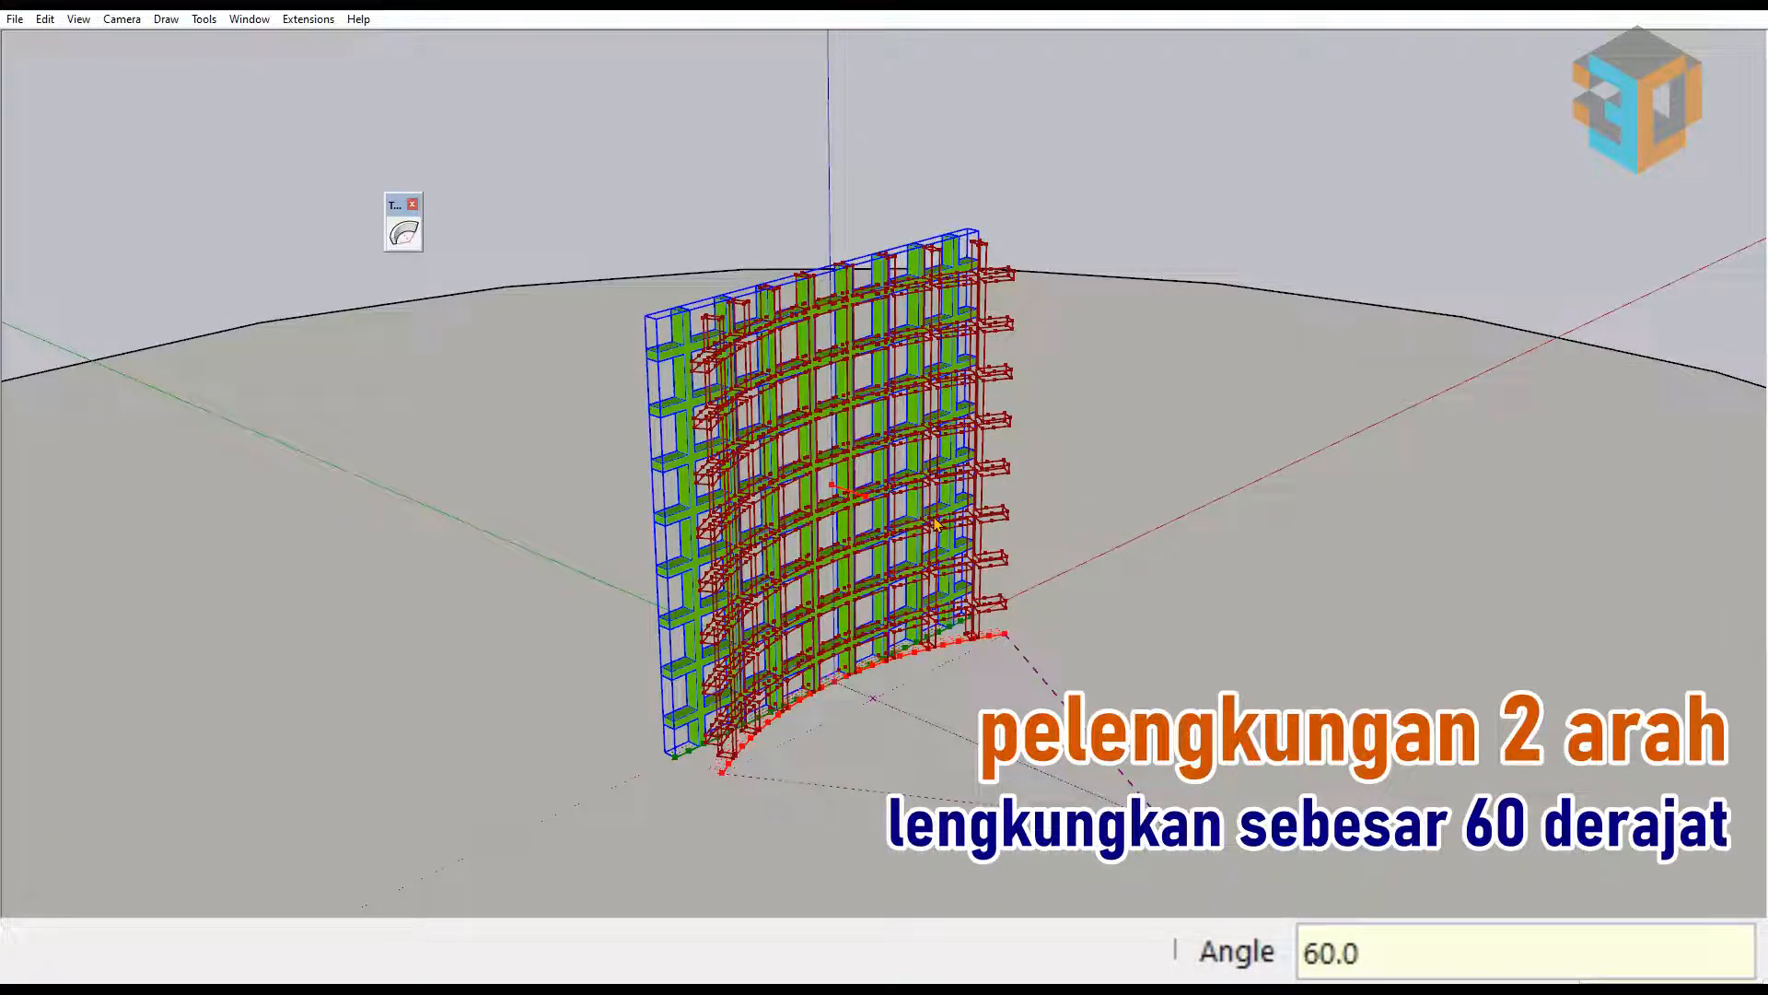
Step: Rotate the bent lattice 90° about its center within its upright plane
{"action": "key", "text": "q"}
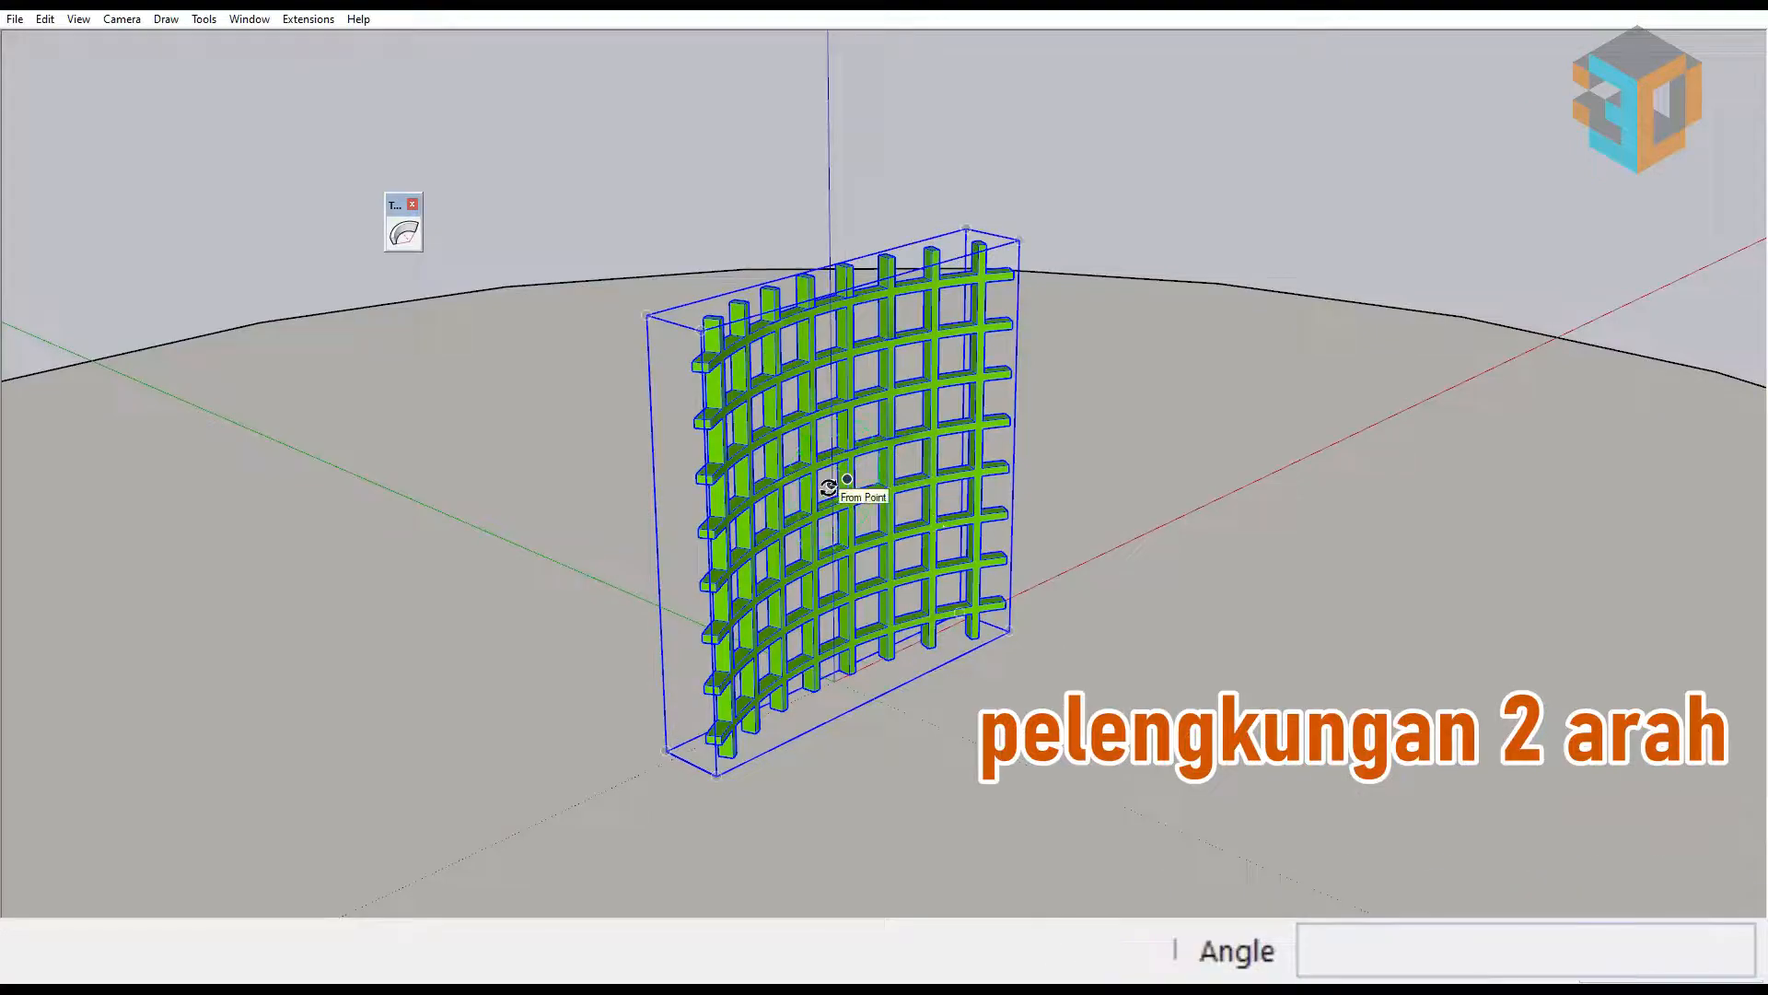
{"action": "left_click", "coordinate": [832, 483]}
{"action": "left_click", "coordinate": [1085, 395]}
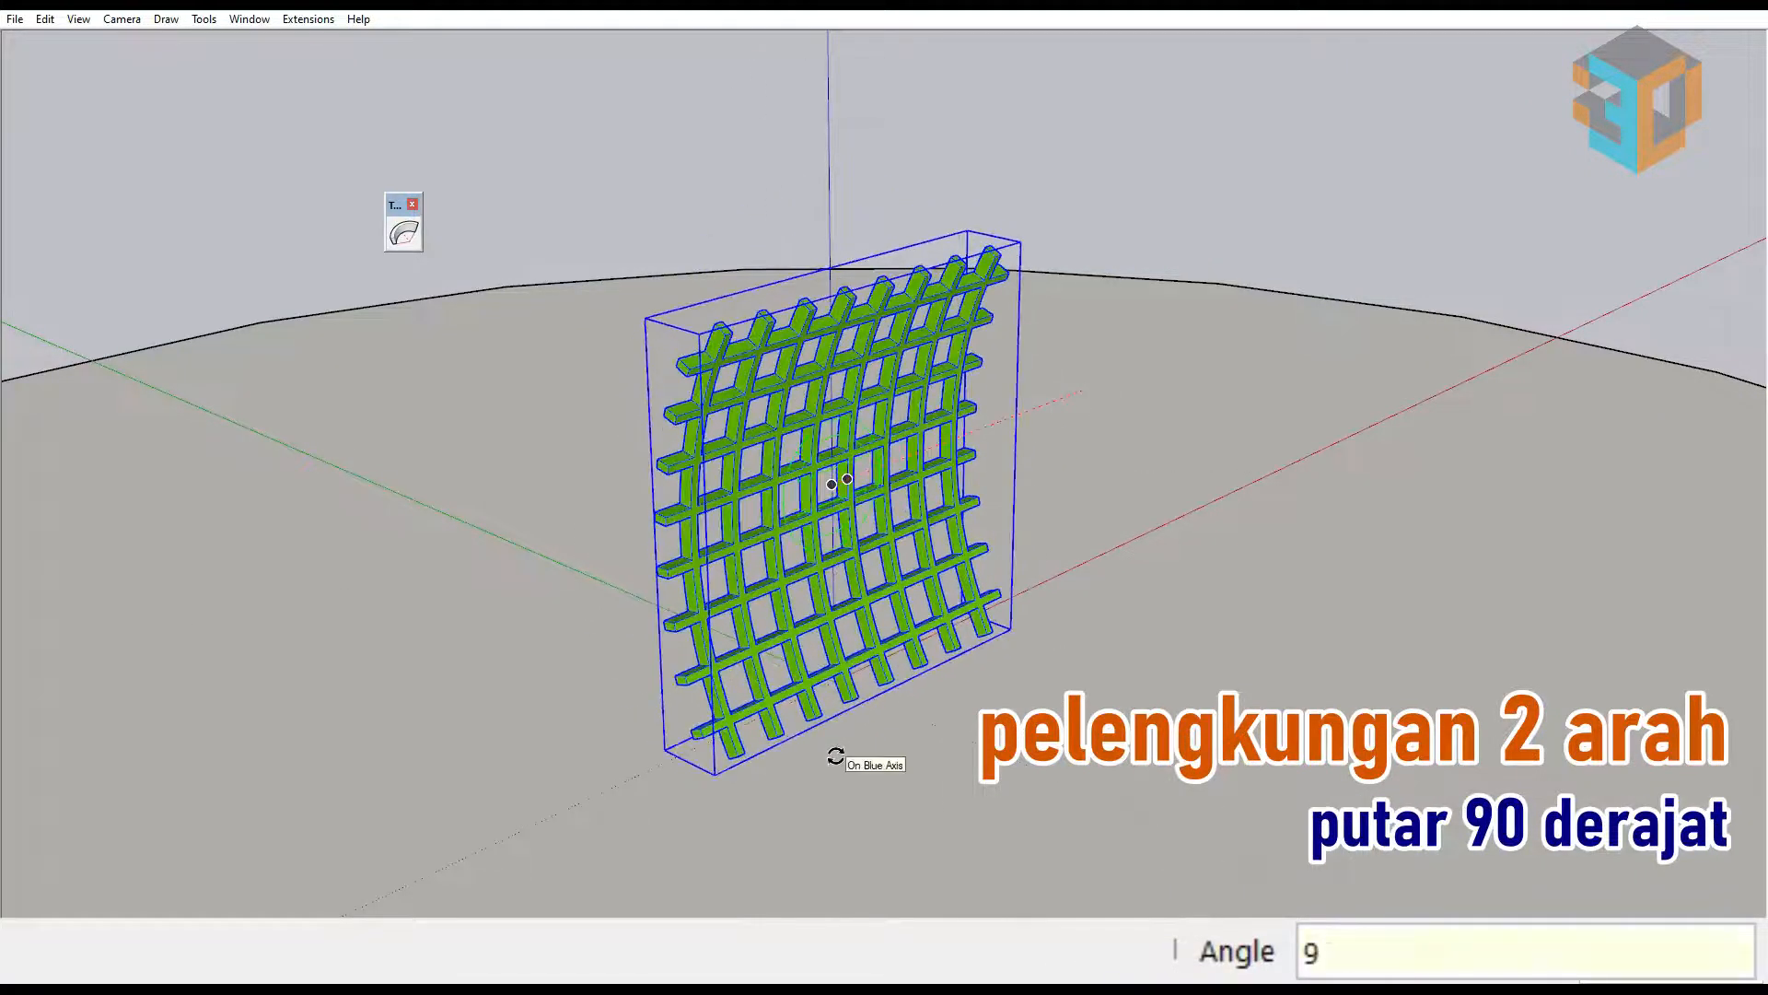
{"action": "key", "text": "space"}
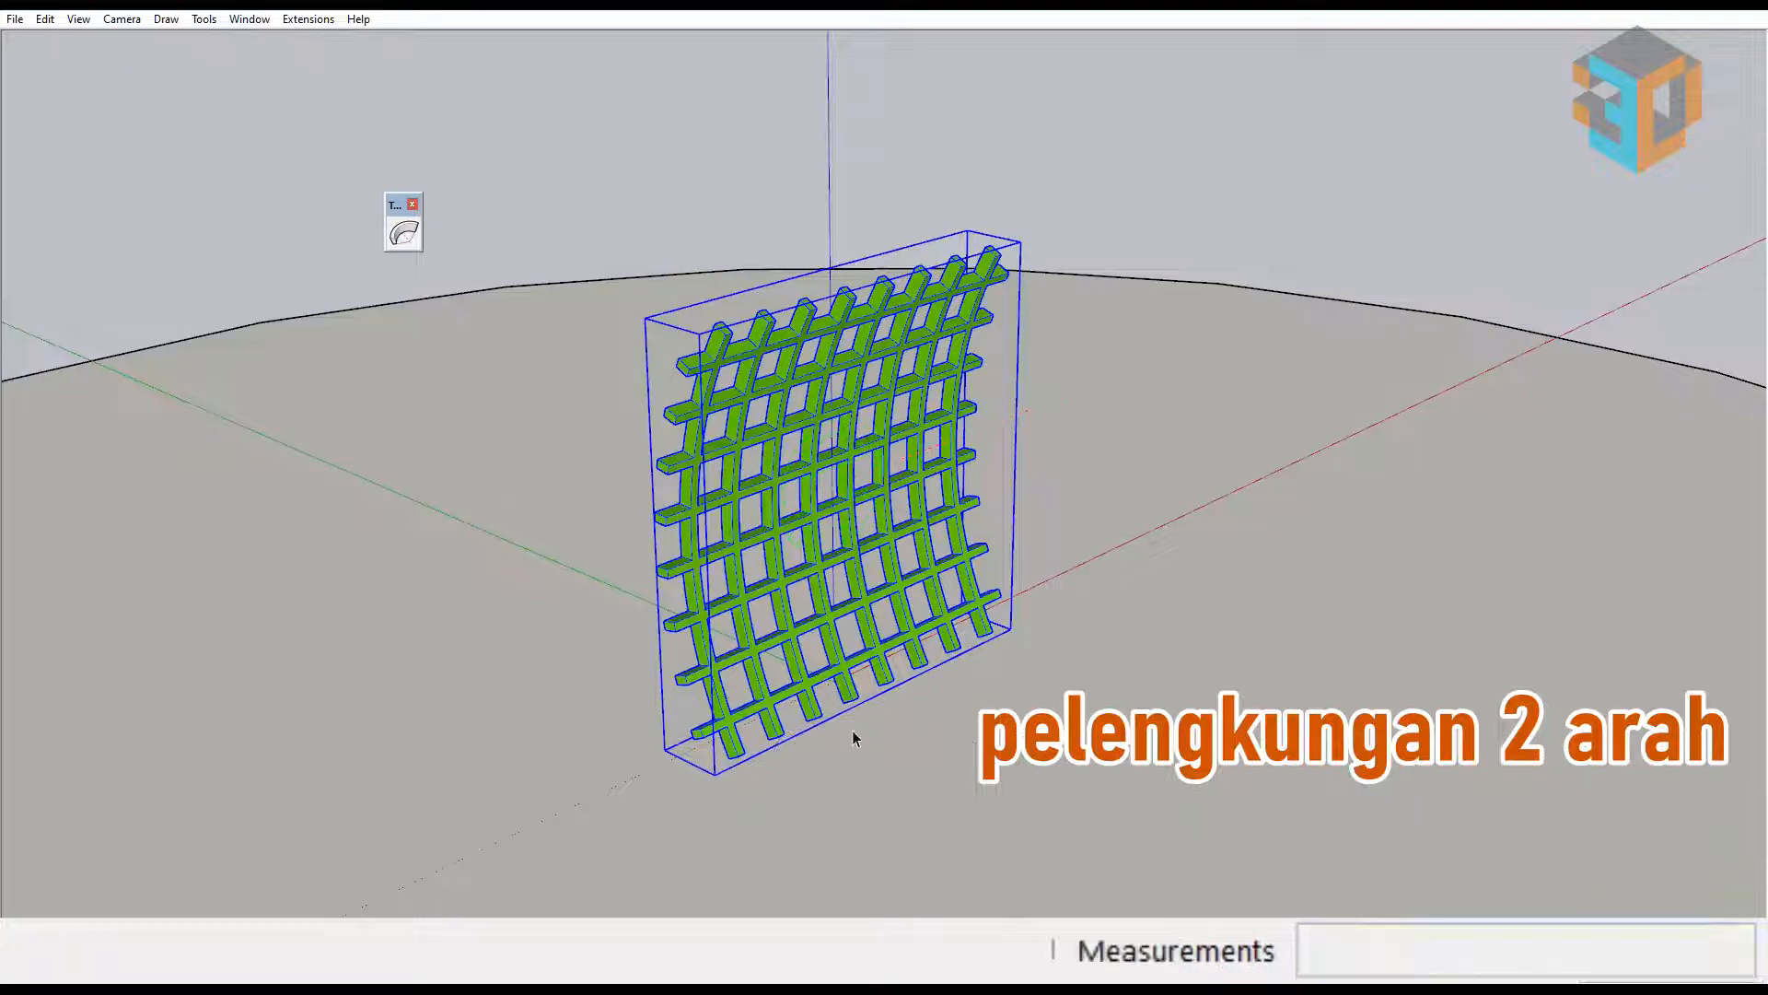
Step: Explode the rotated lattice and turn its geometry into a new component
{"action": "right_click", "coordinate": [843, 479]}
{"action": "left_click", "coordinate": [887, 554]}
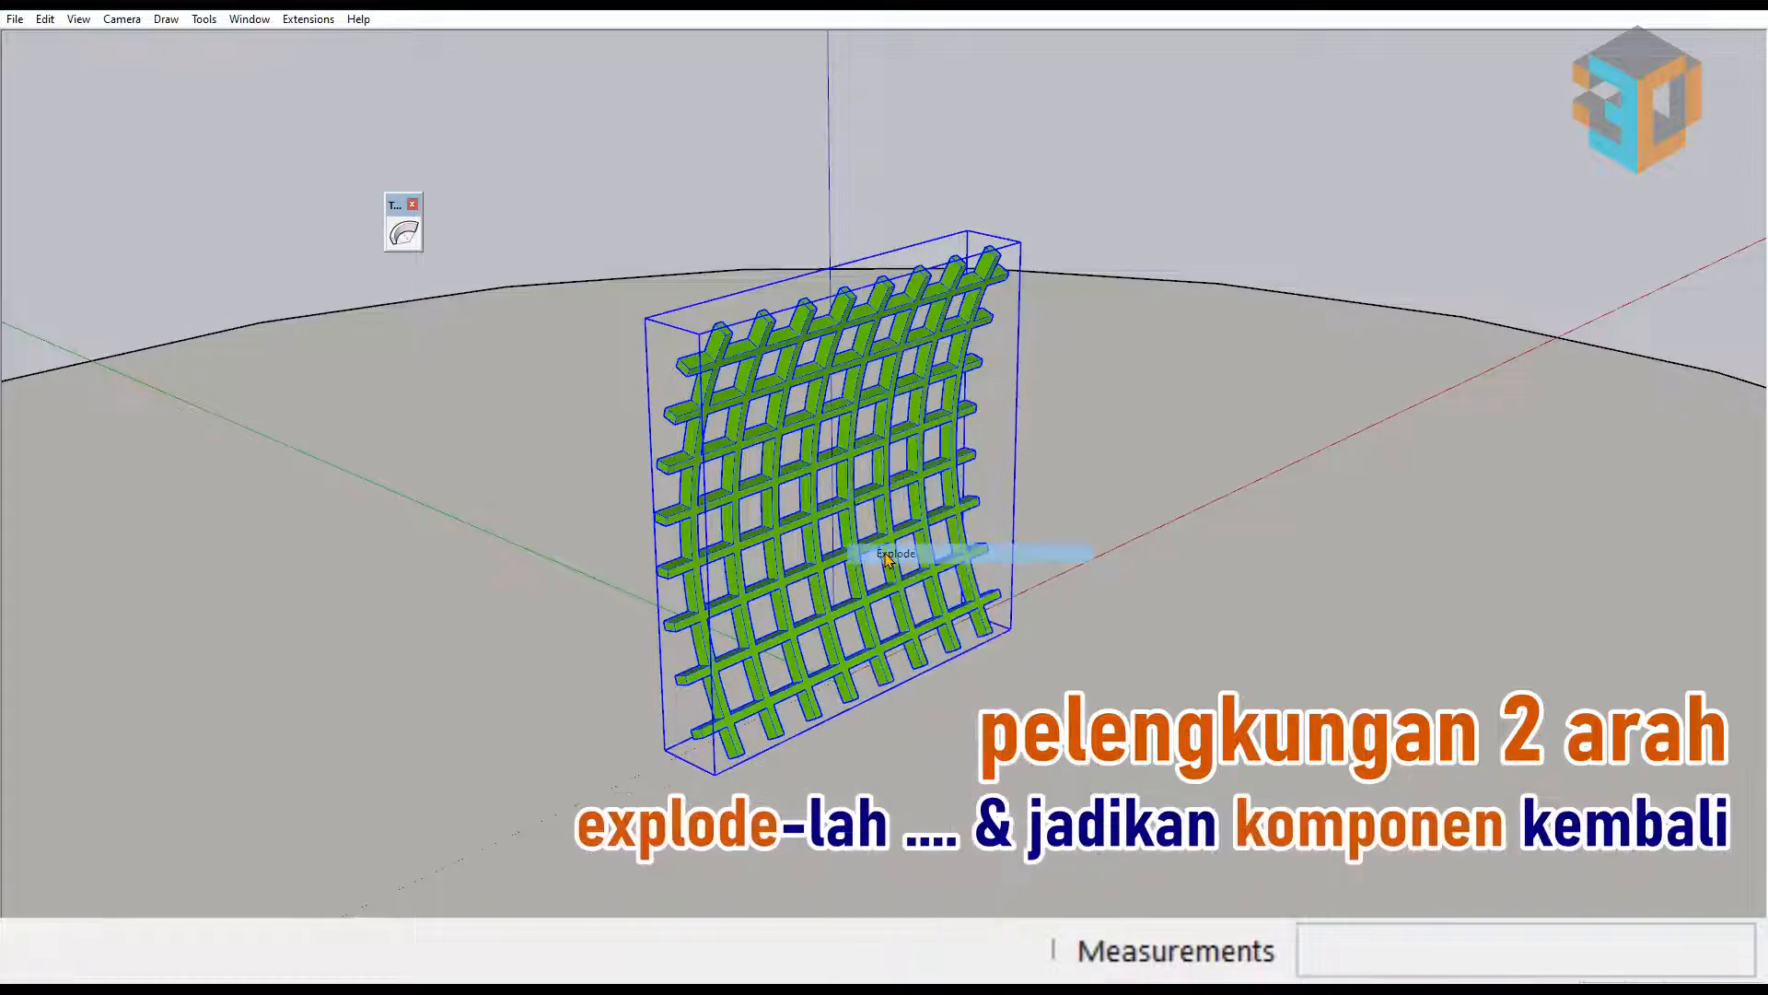
{"action": "right_click", "coordinate": [852, 485]}
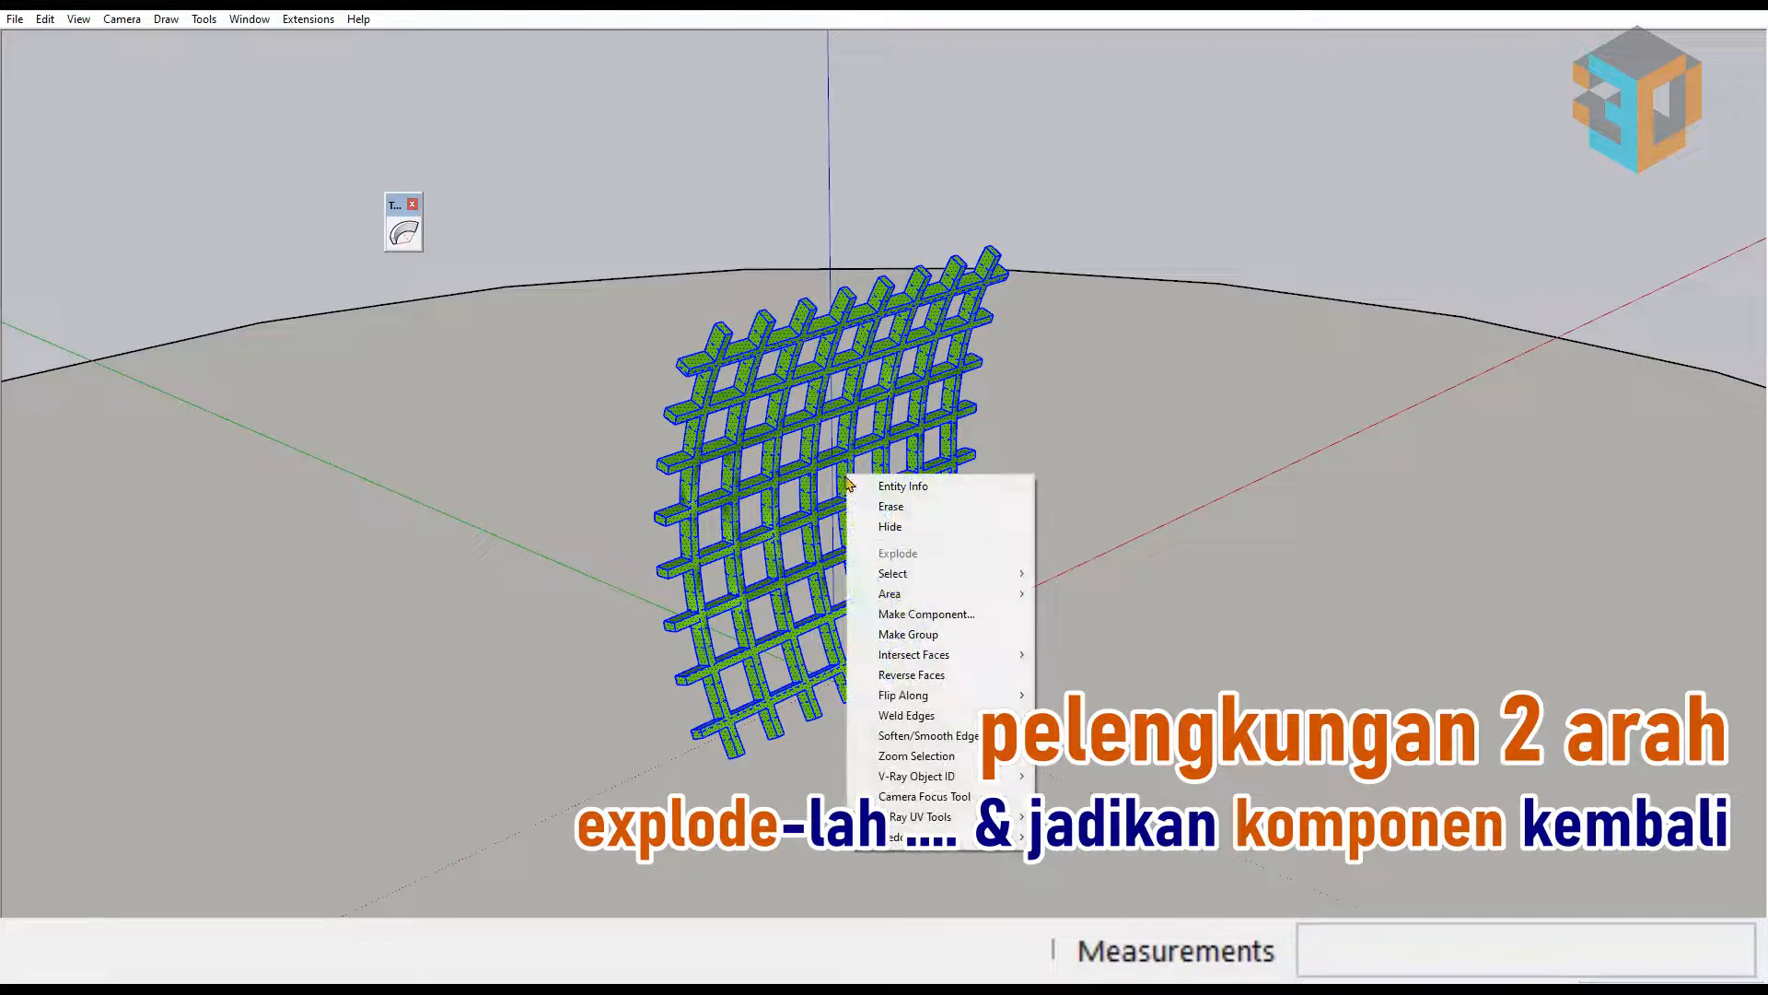
{"action": "left_click", "coordinate": [916, 620]}
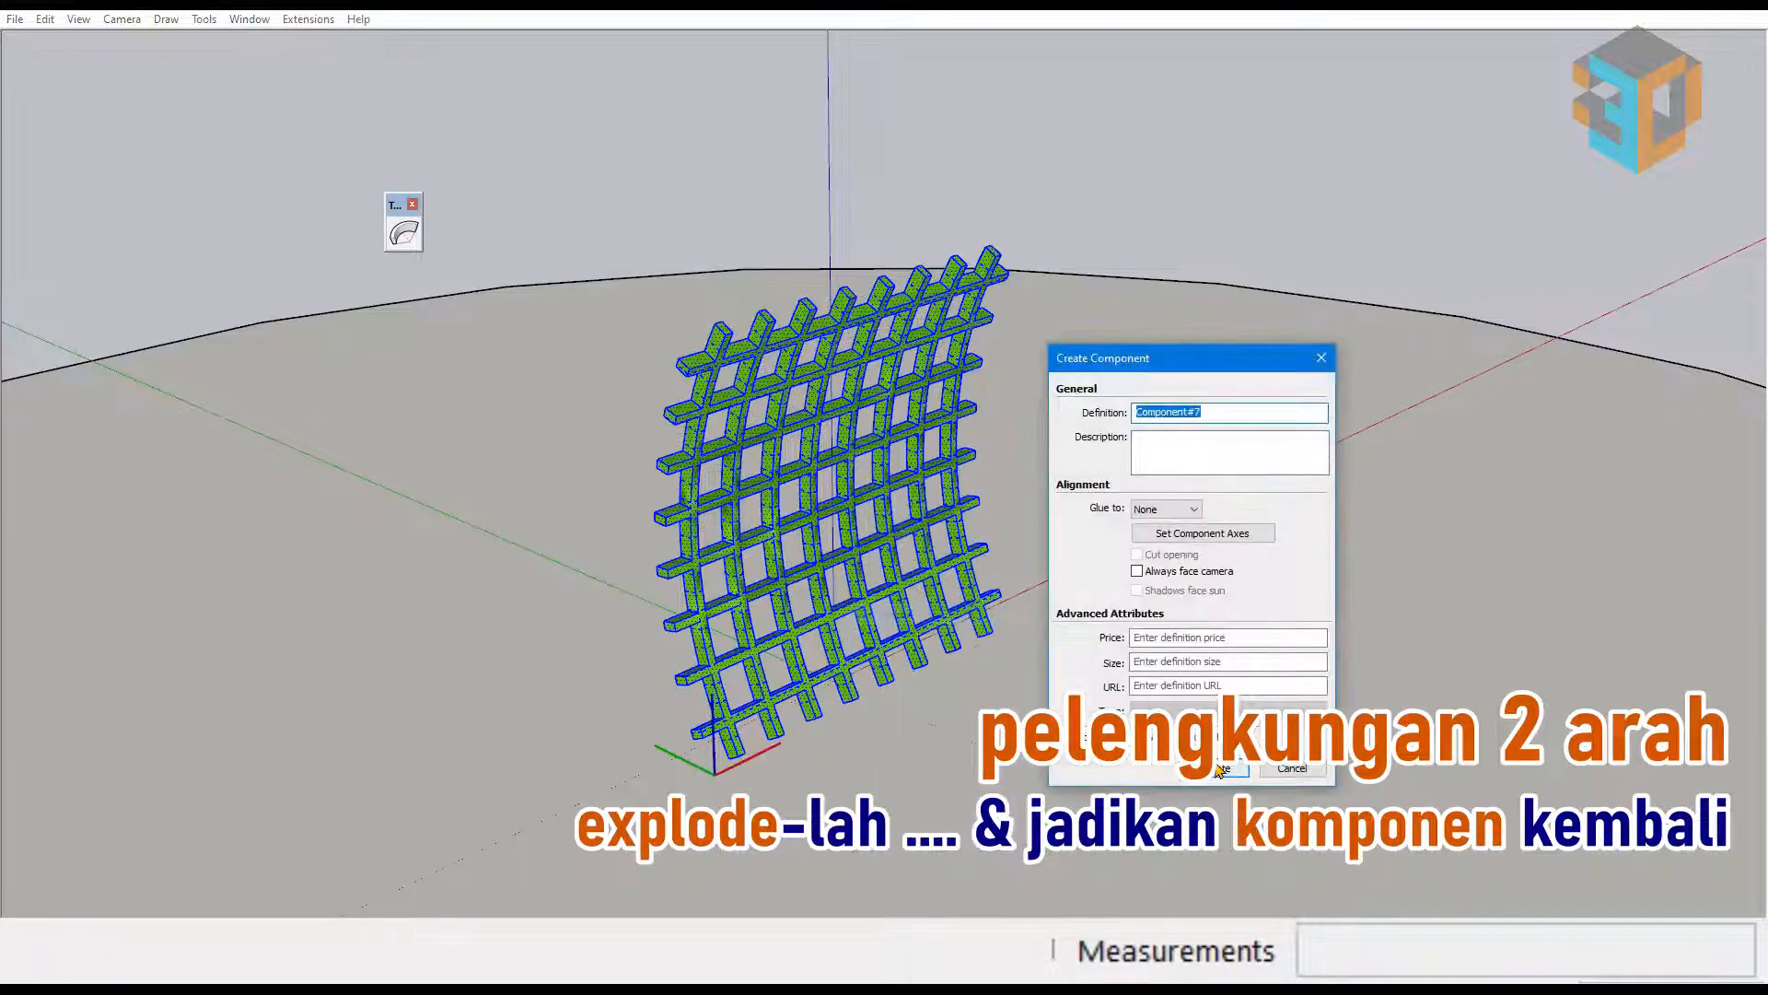
{"action": "left_click", "coordinate": [1218, 770]}
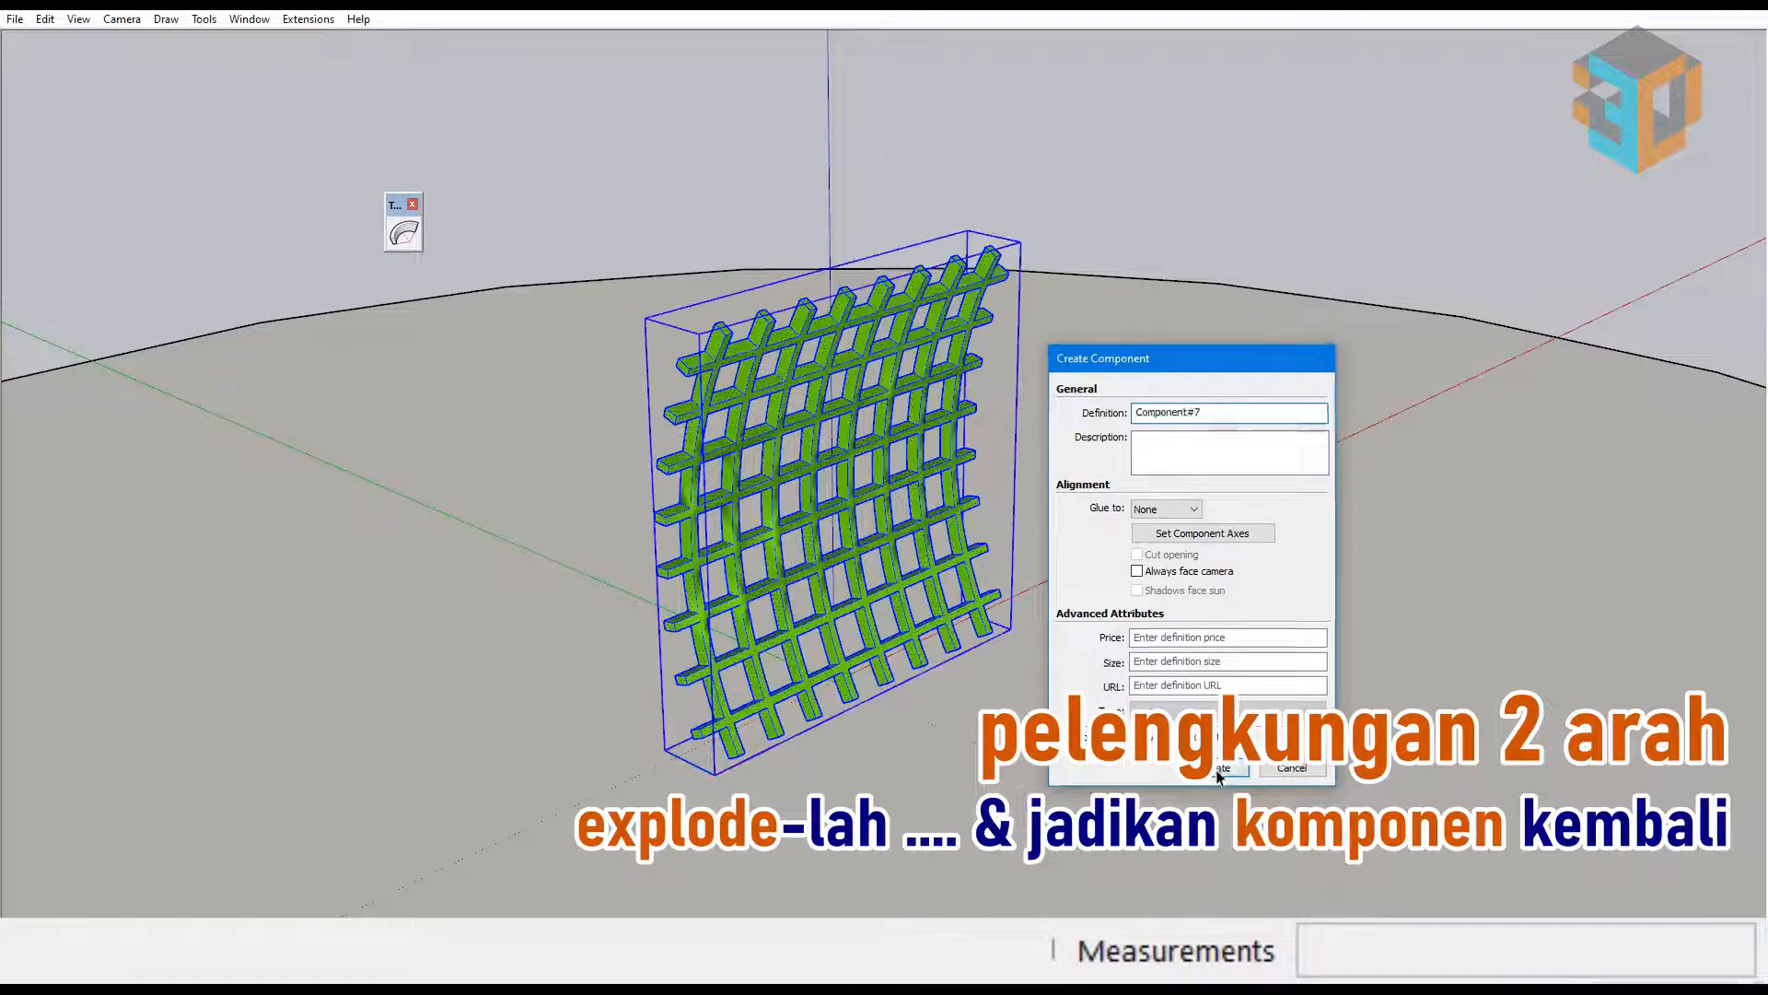
Step: Bend the new lattice component with TrueBend to 60° in the second direction and commit it
{"action": "left_click", "coordinate": [413, 238]}
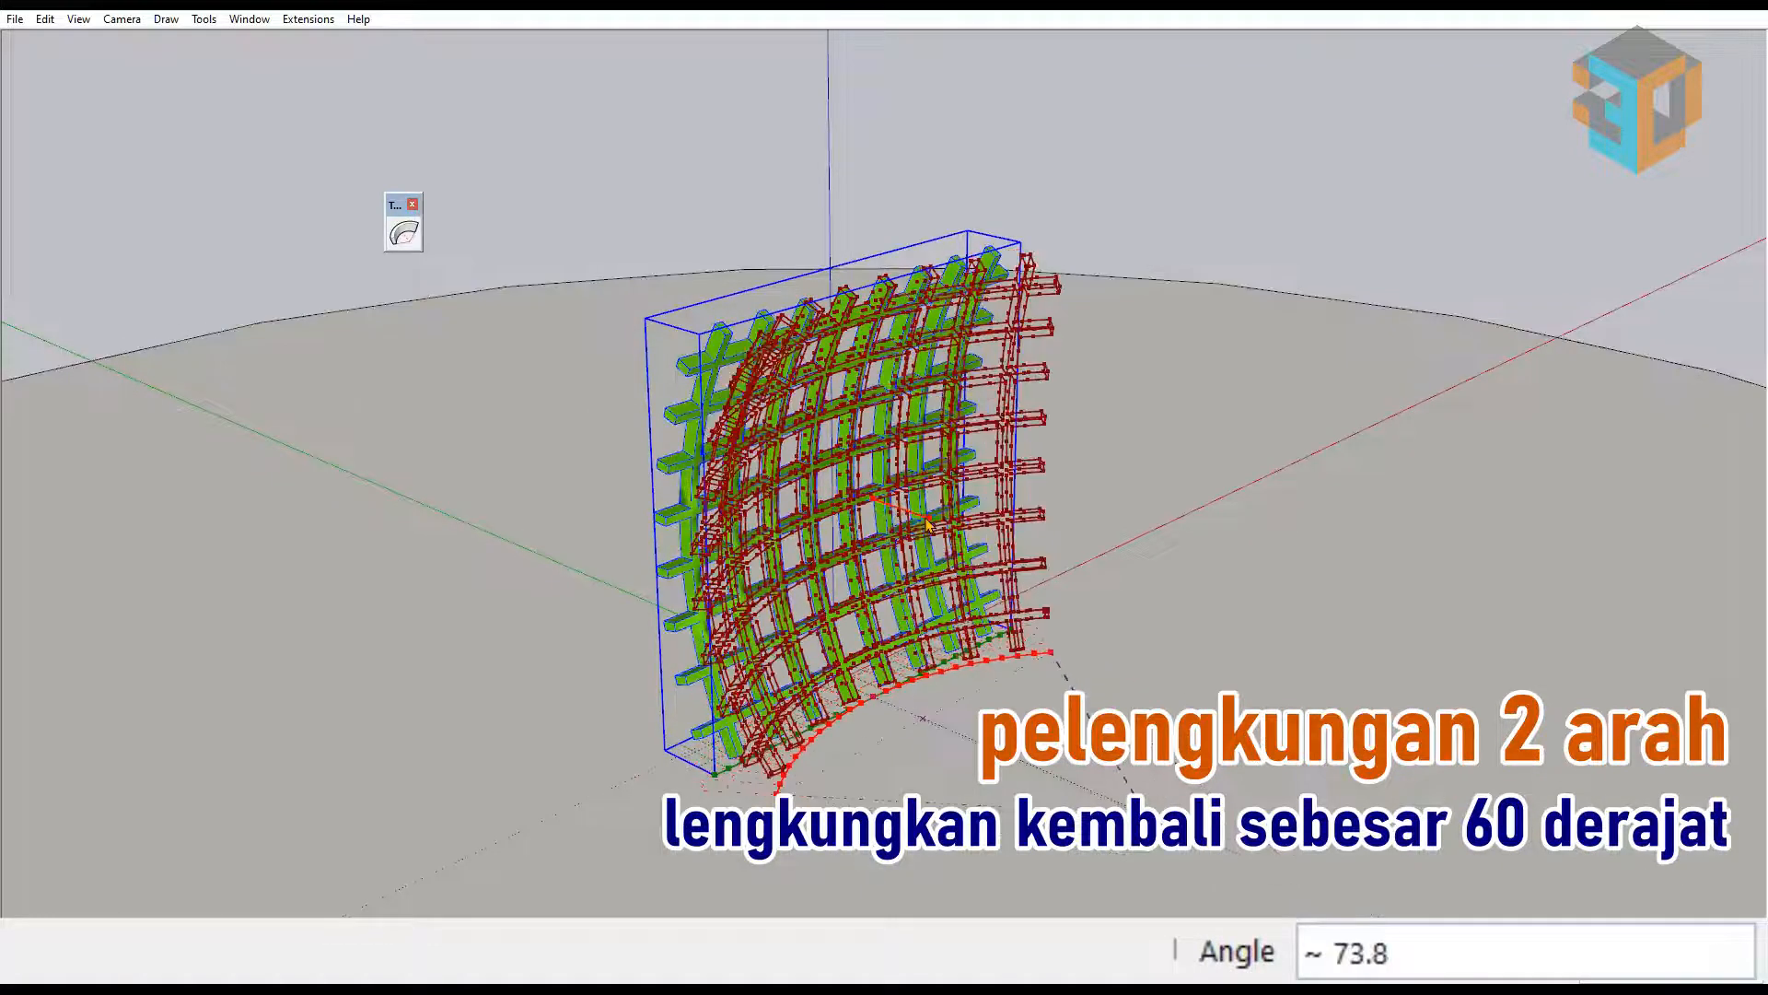
{"action": "type", "text": "60"}
{"action": "key", "text": "Return"}
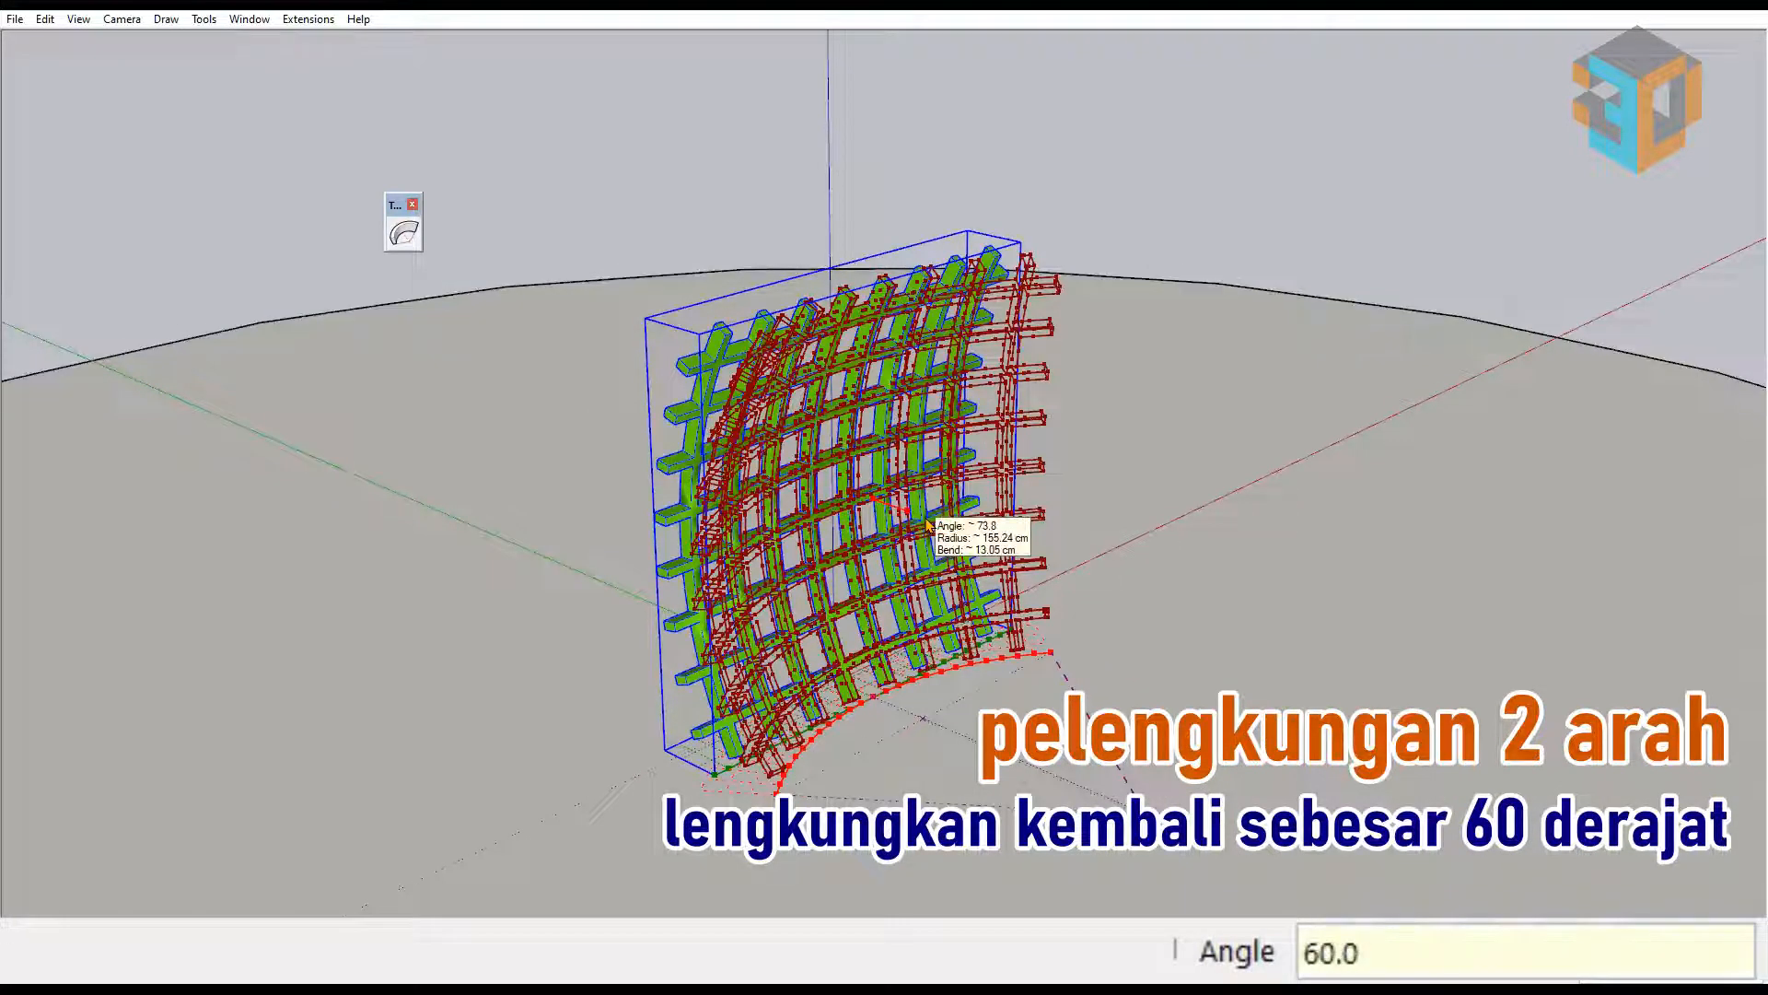
{"action": "right_click", "coordinate": [927, 521]}
{"action": "left_click", "coordinate": [969, 530]}
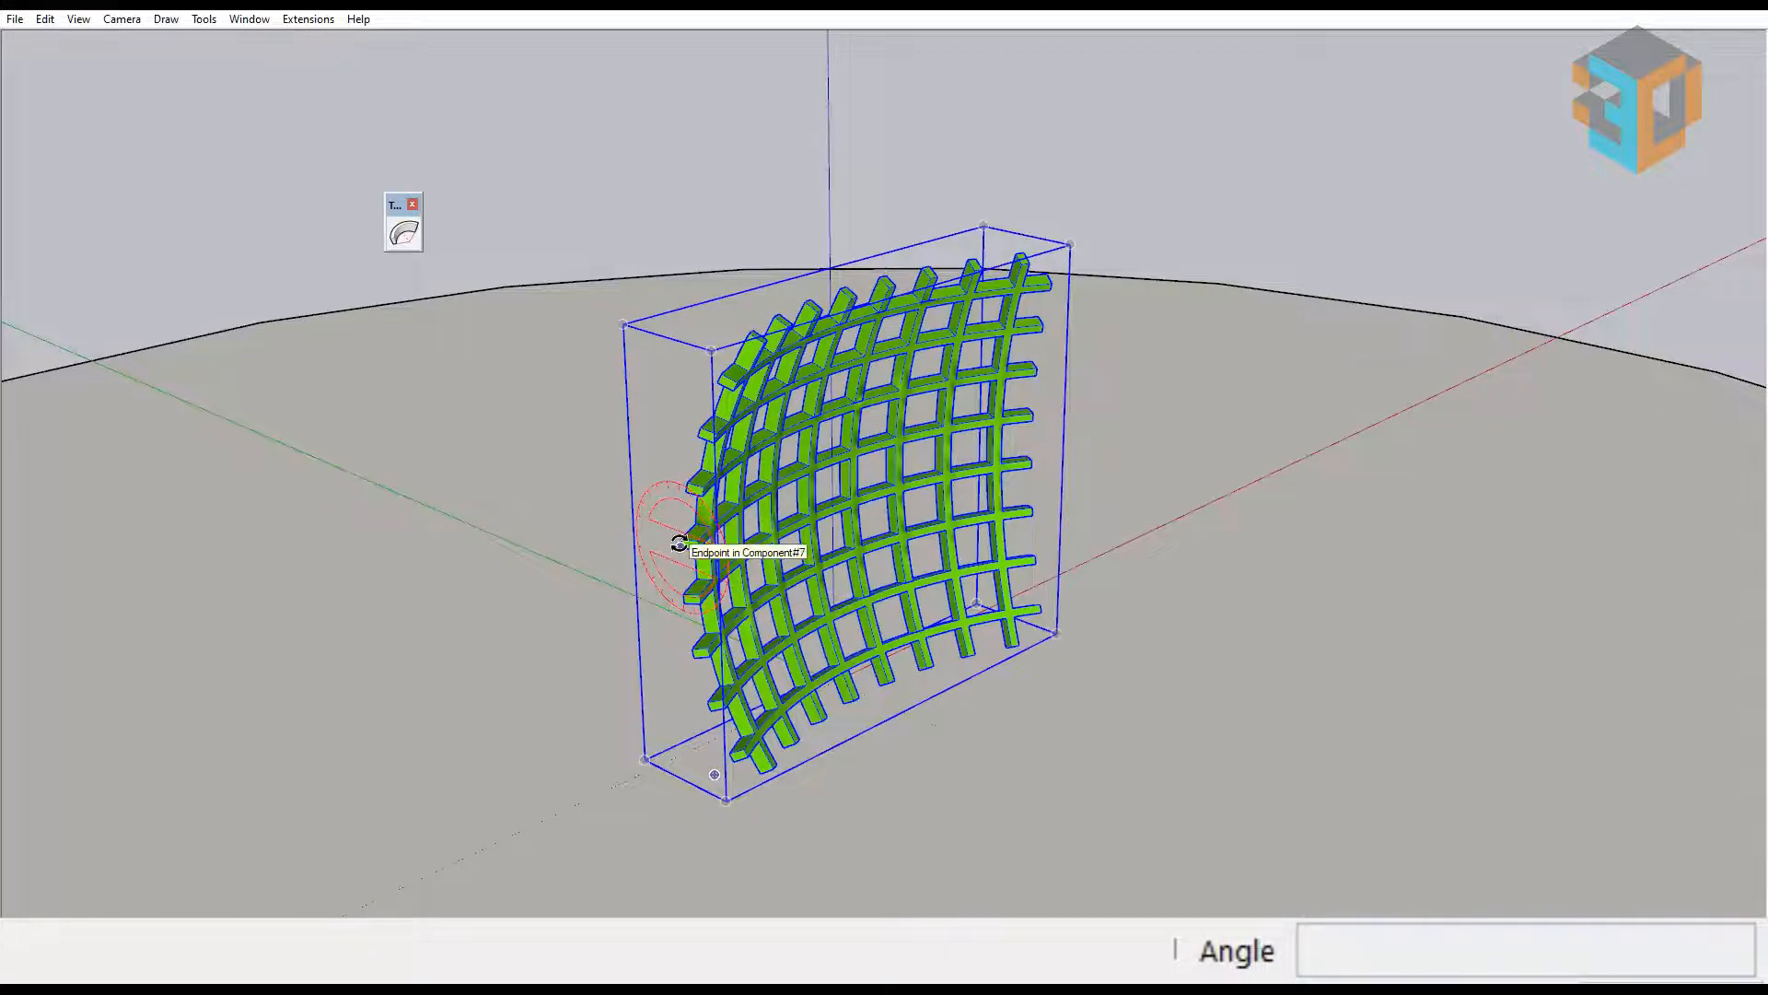
Step: Rotate the doubly curved lattice to lie flat as a dome, and raise it vertically above the ground
{"action": "left_click", "coordinate": [671, 337]}
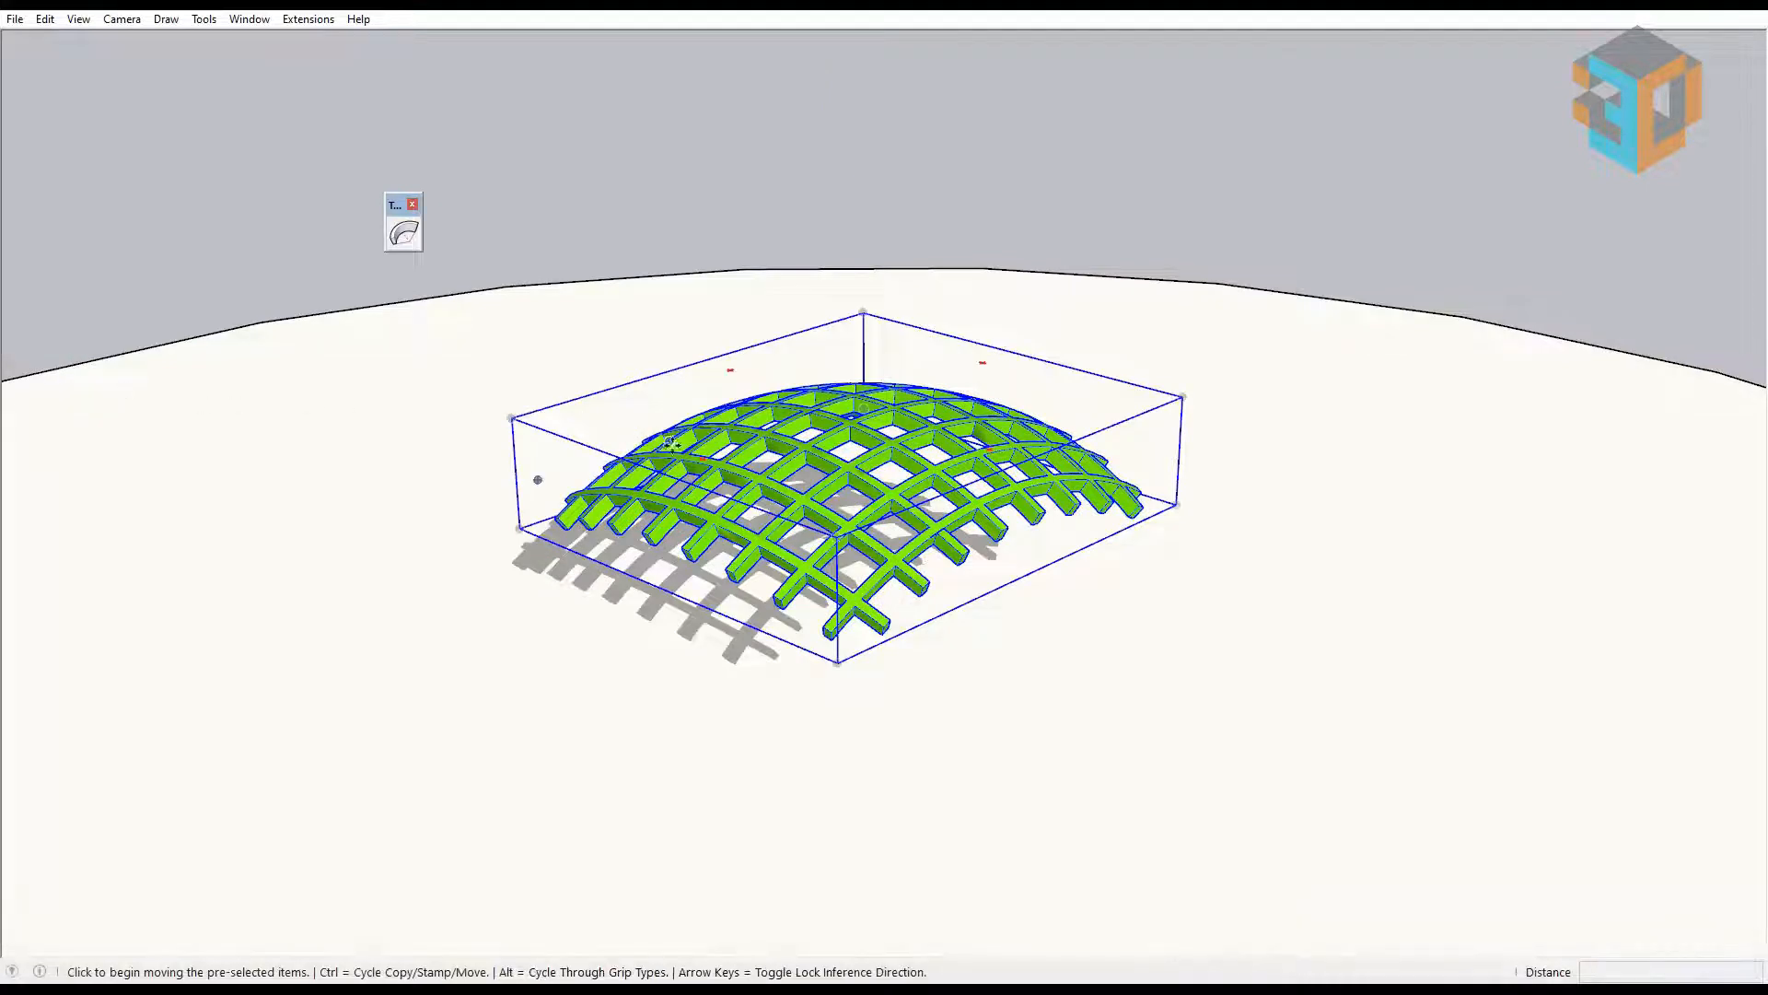
{"action": "left_click", "coordinate": [1175, 502]}
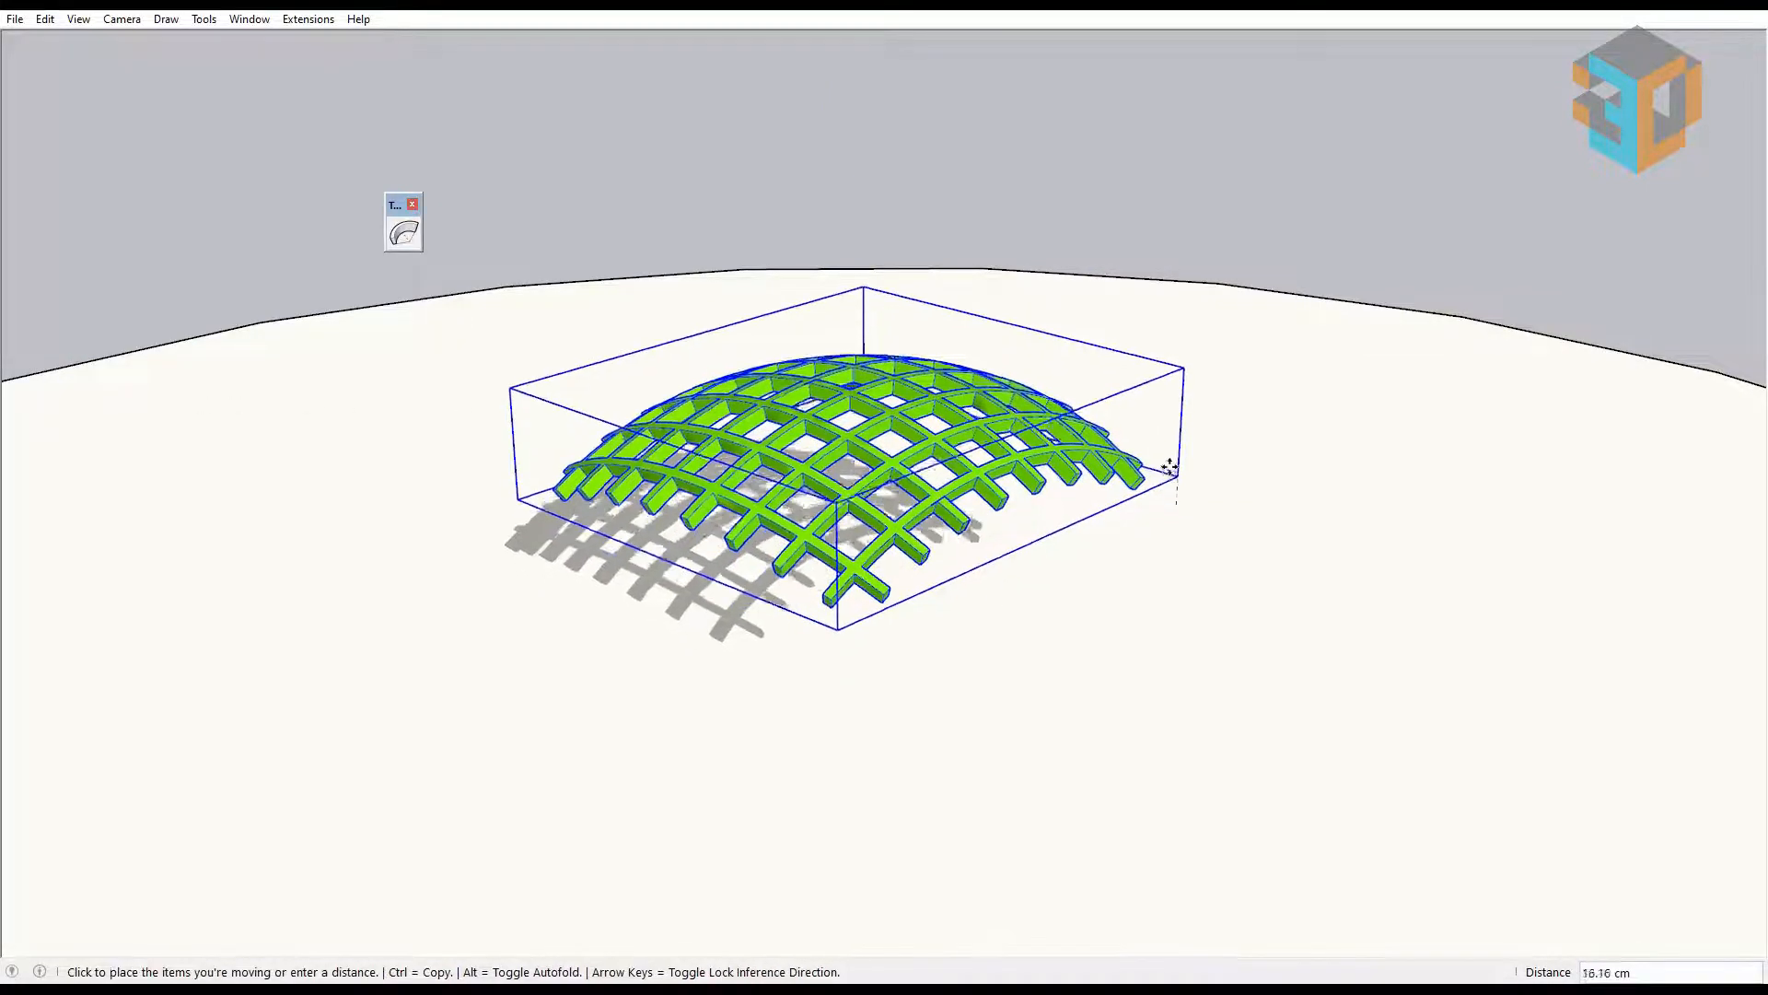
{"action": "left_click", "coordinate": [1190, 292]}
{"action": "key", "text": "space"}
{"action": "left_click", "coordinate": [1142, 230]}
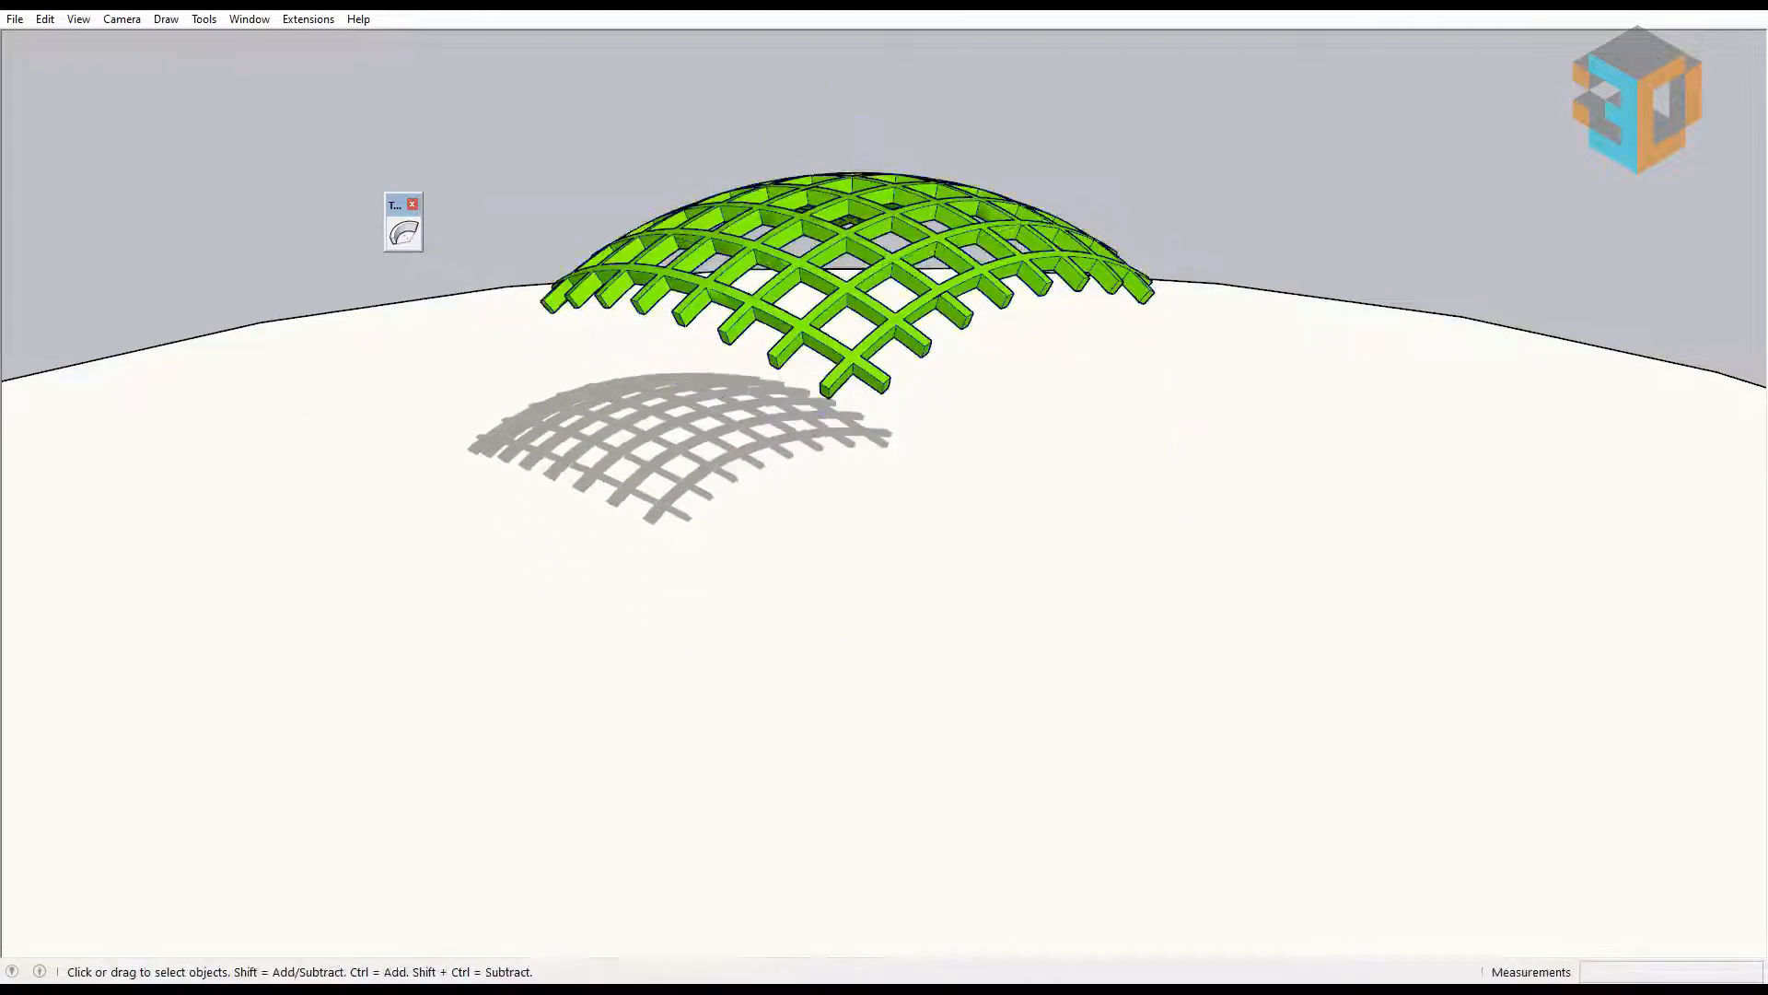
{"action": "middle_click_drag", "start_coordinate": [1024, 226], "coordinate": [1133, 134]}
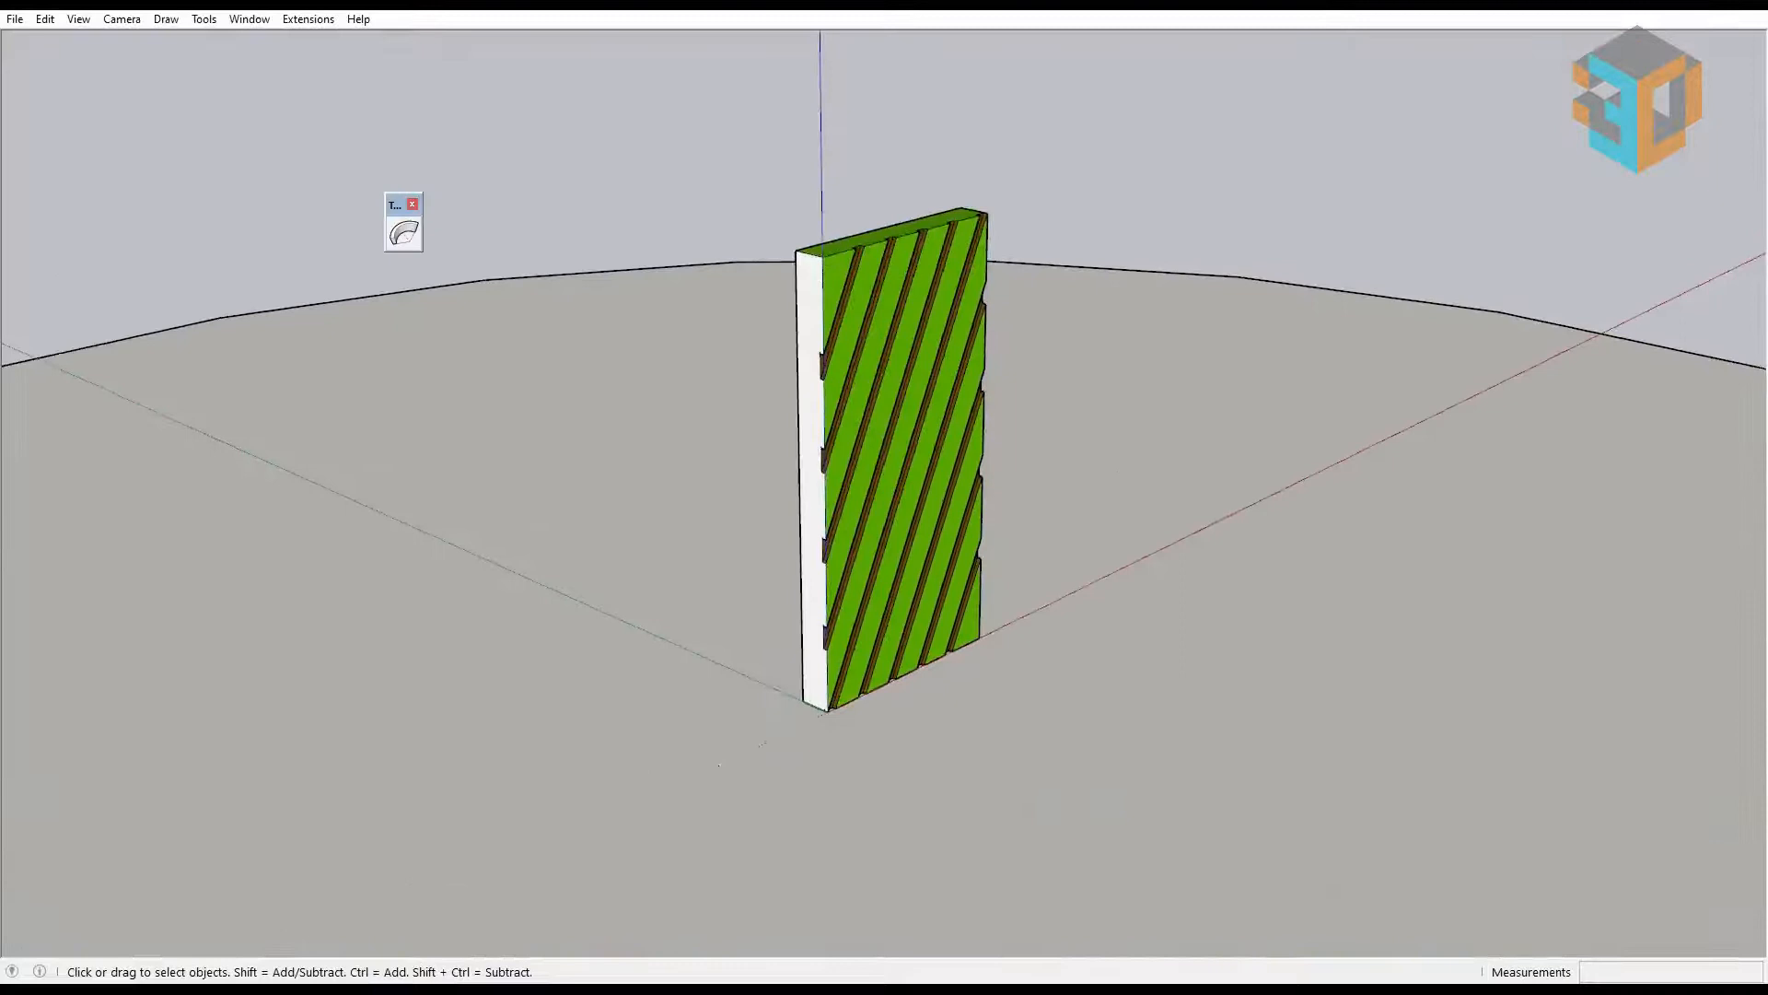
{"action": "scroll", "coordinate": [901, 404], "scroll_direction": "up", "scroll_amount": 5}
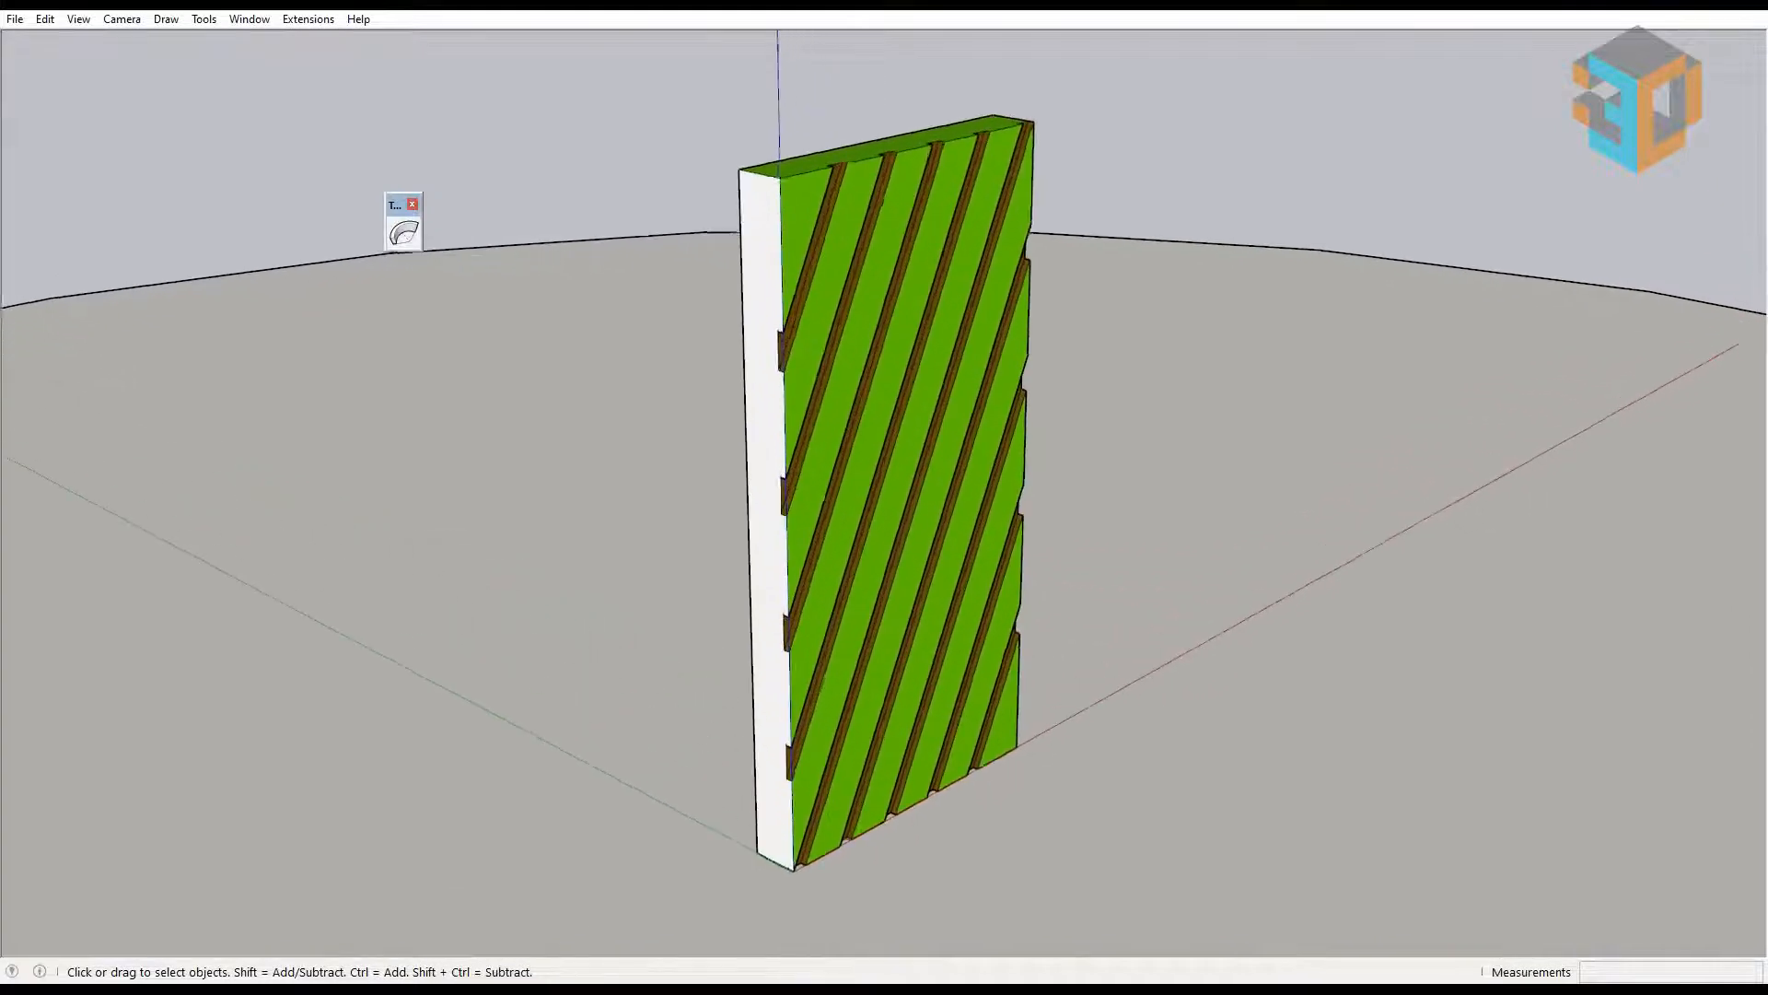
{"action": "scroll", "coordinate": [900, 404], "scroll_direction": "down", "scroll_amount": 6}
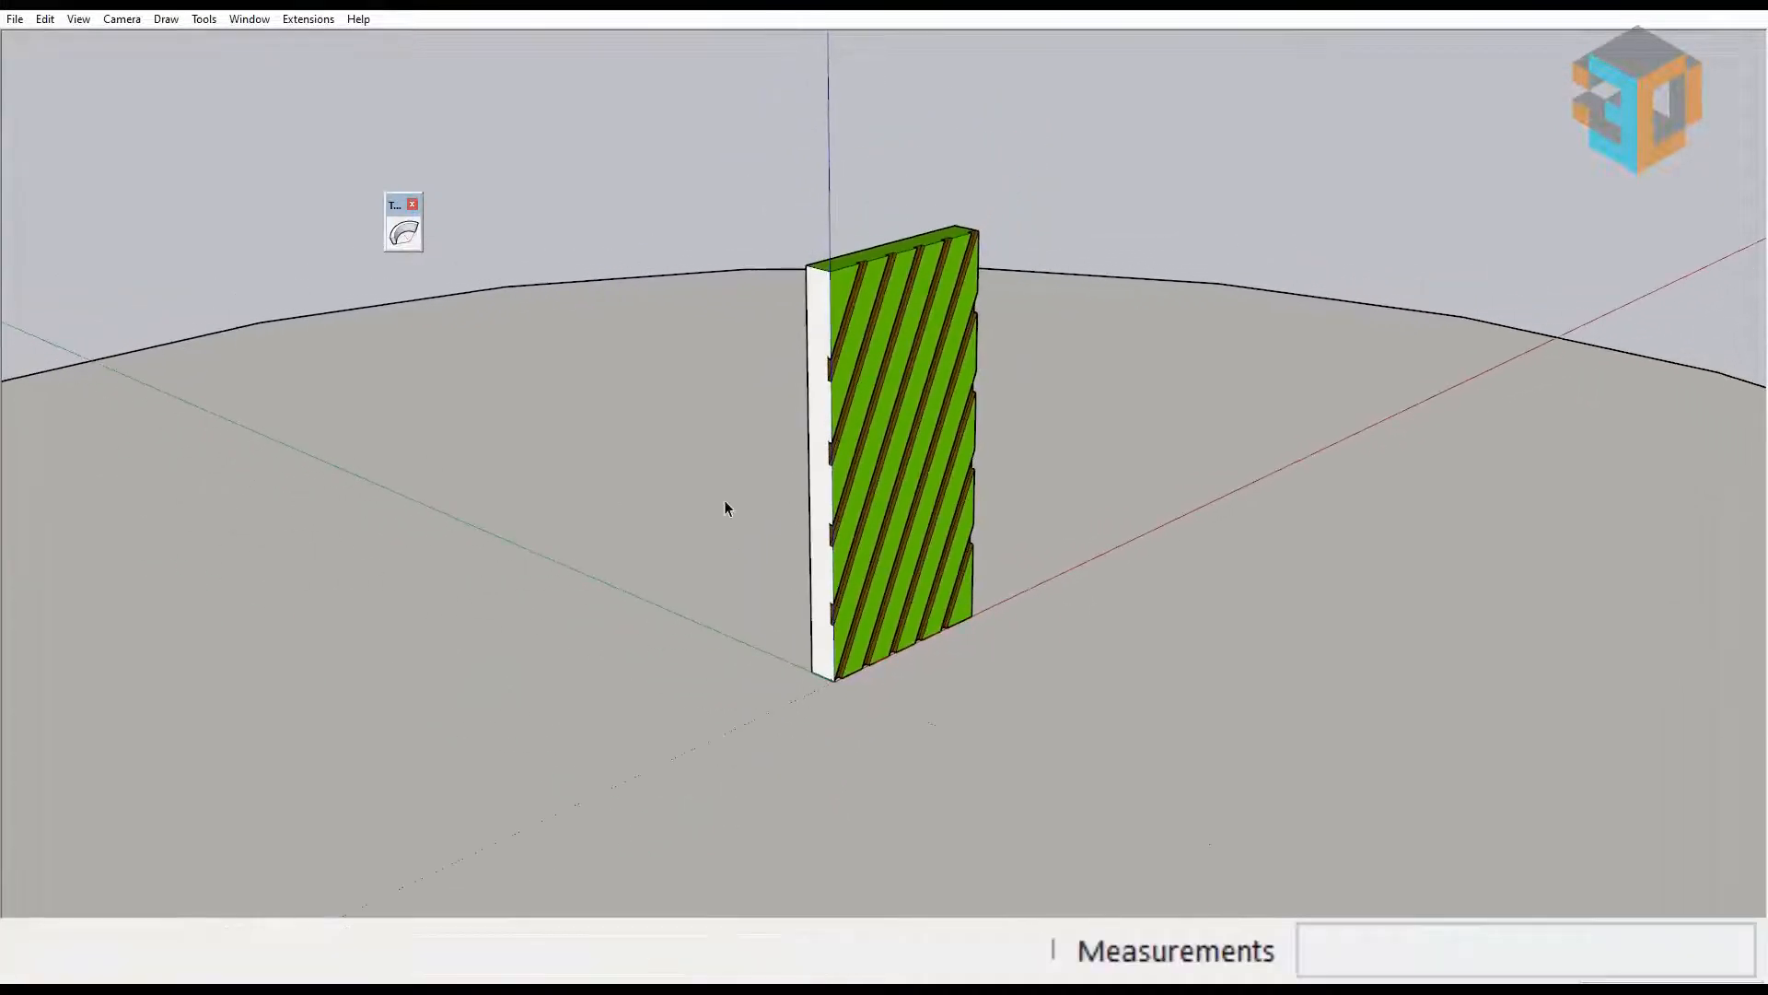
Step: Copy the panel with diagonal grooves 200 cm along the red axis in the negative direction
{"action": "triple_click", "coordinate": [930, 513]}
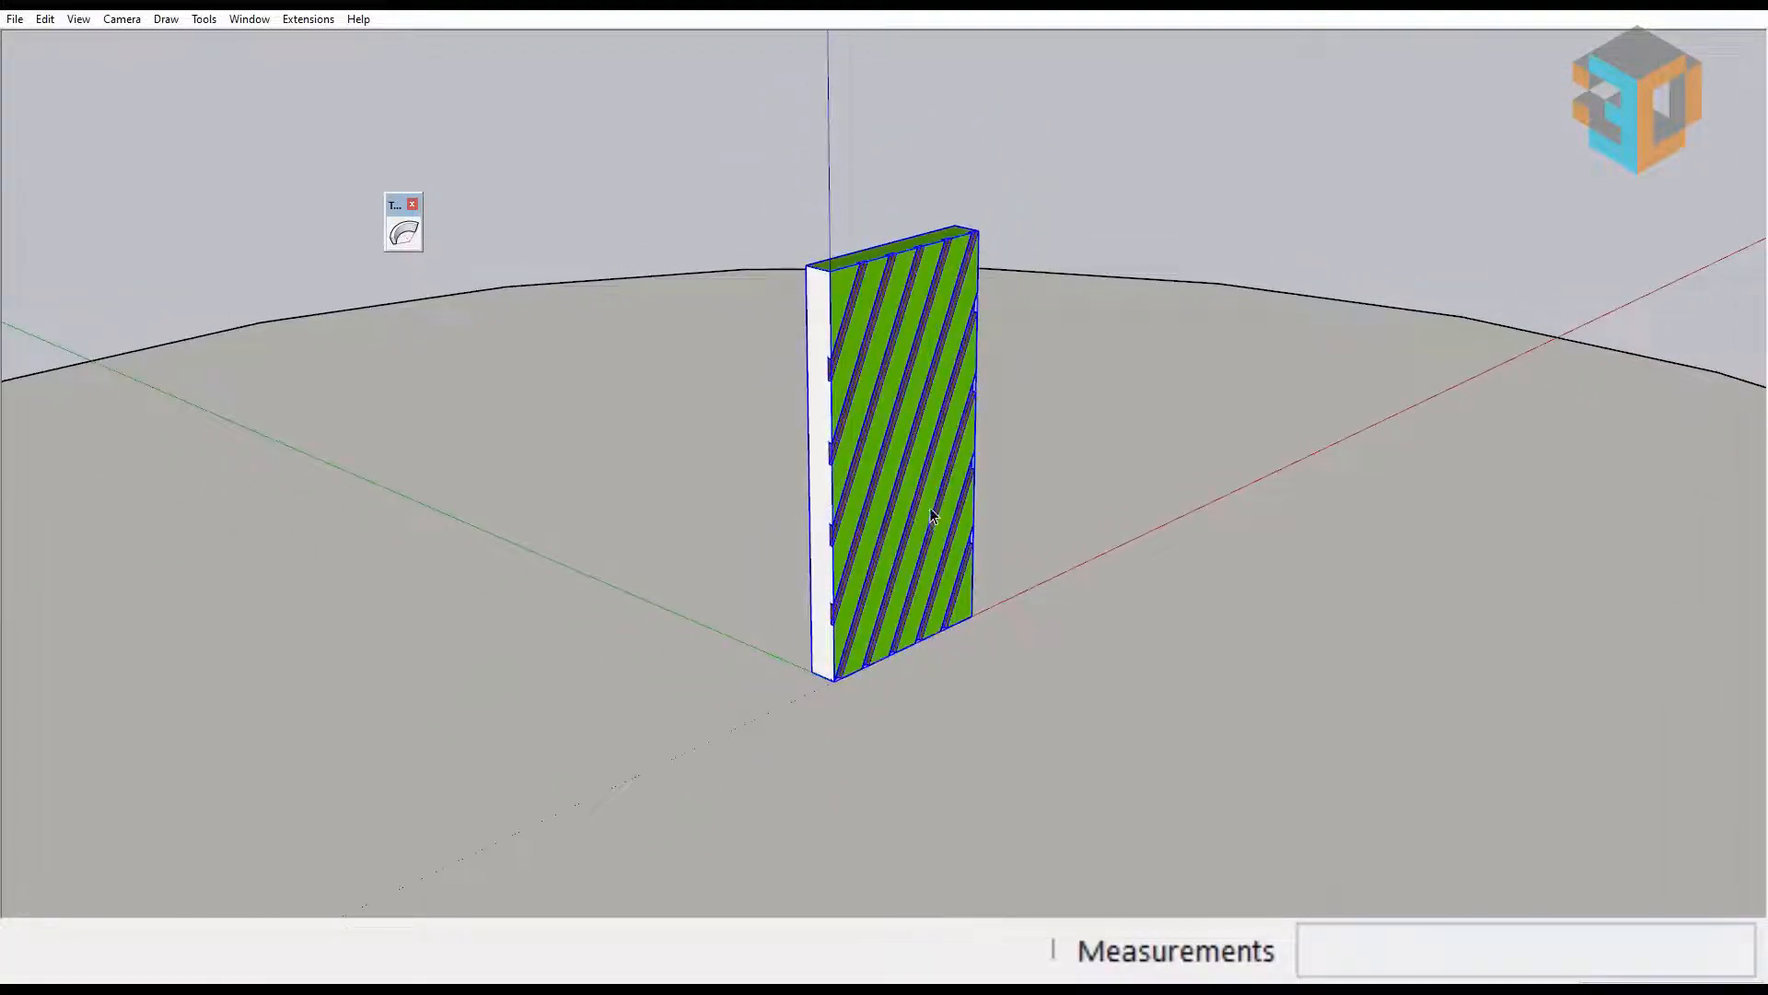
{"action": "key", "text": "ctrl"}
{"action": "left_click", "coordinate": [835, 683]}
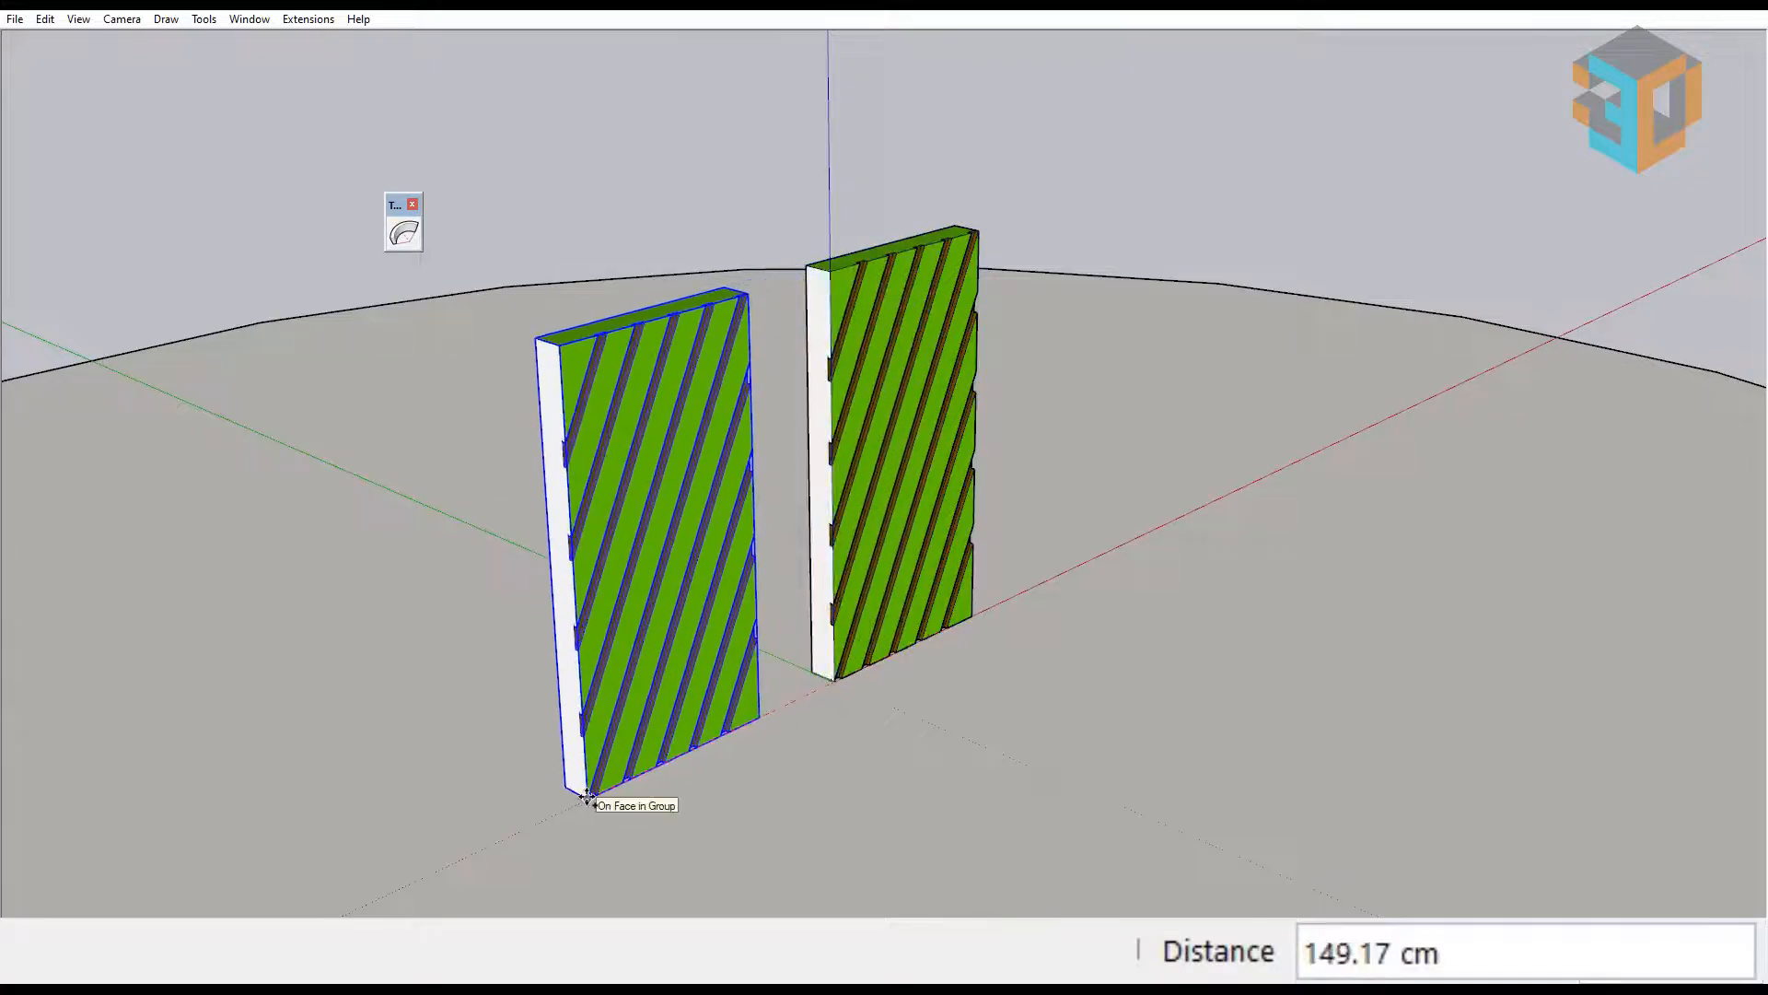
{"action": "key", "text": "Return"}
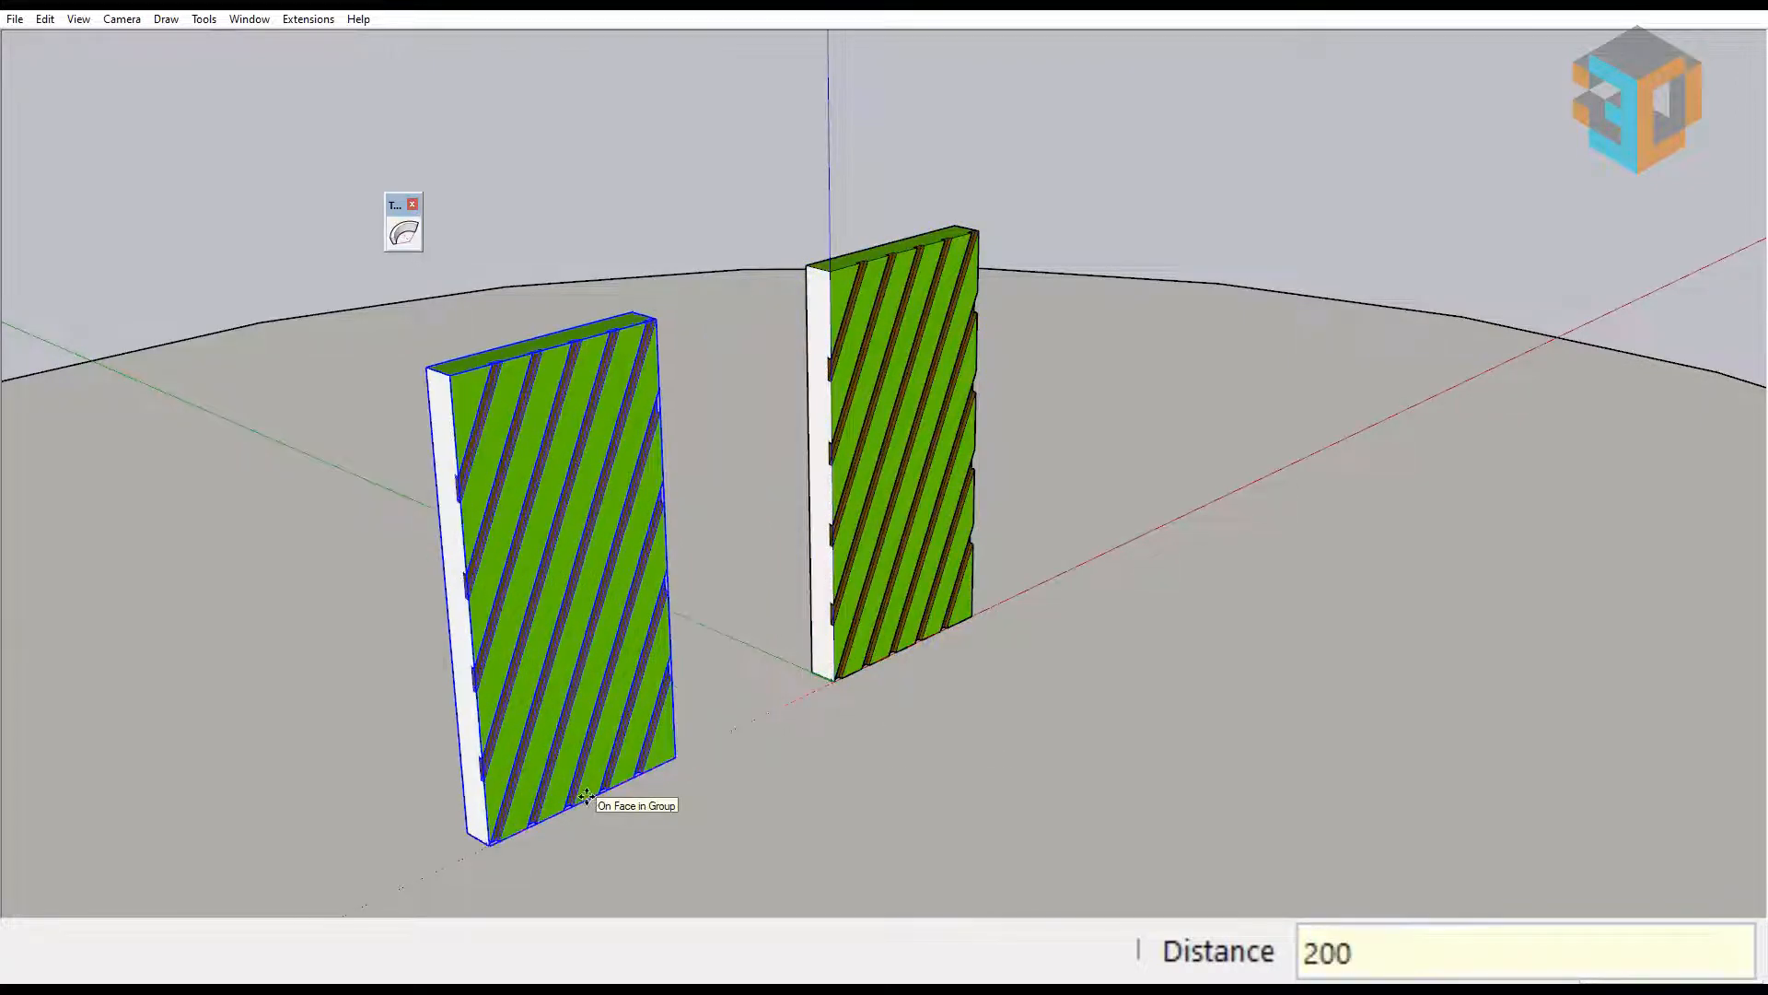
Step: Copy the new panel back along the red axis past the original, placing a third panel on the original's opposite side
{"action": "key", "text": "ctrl"}
{"action": "left_click", "coordinate": [490, 840]}
{"action": "type", "text": "4"}
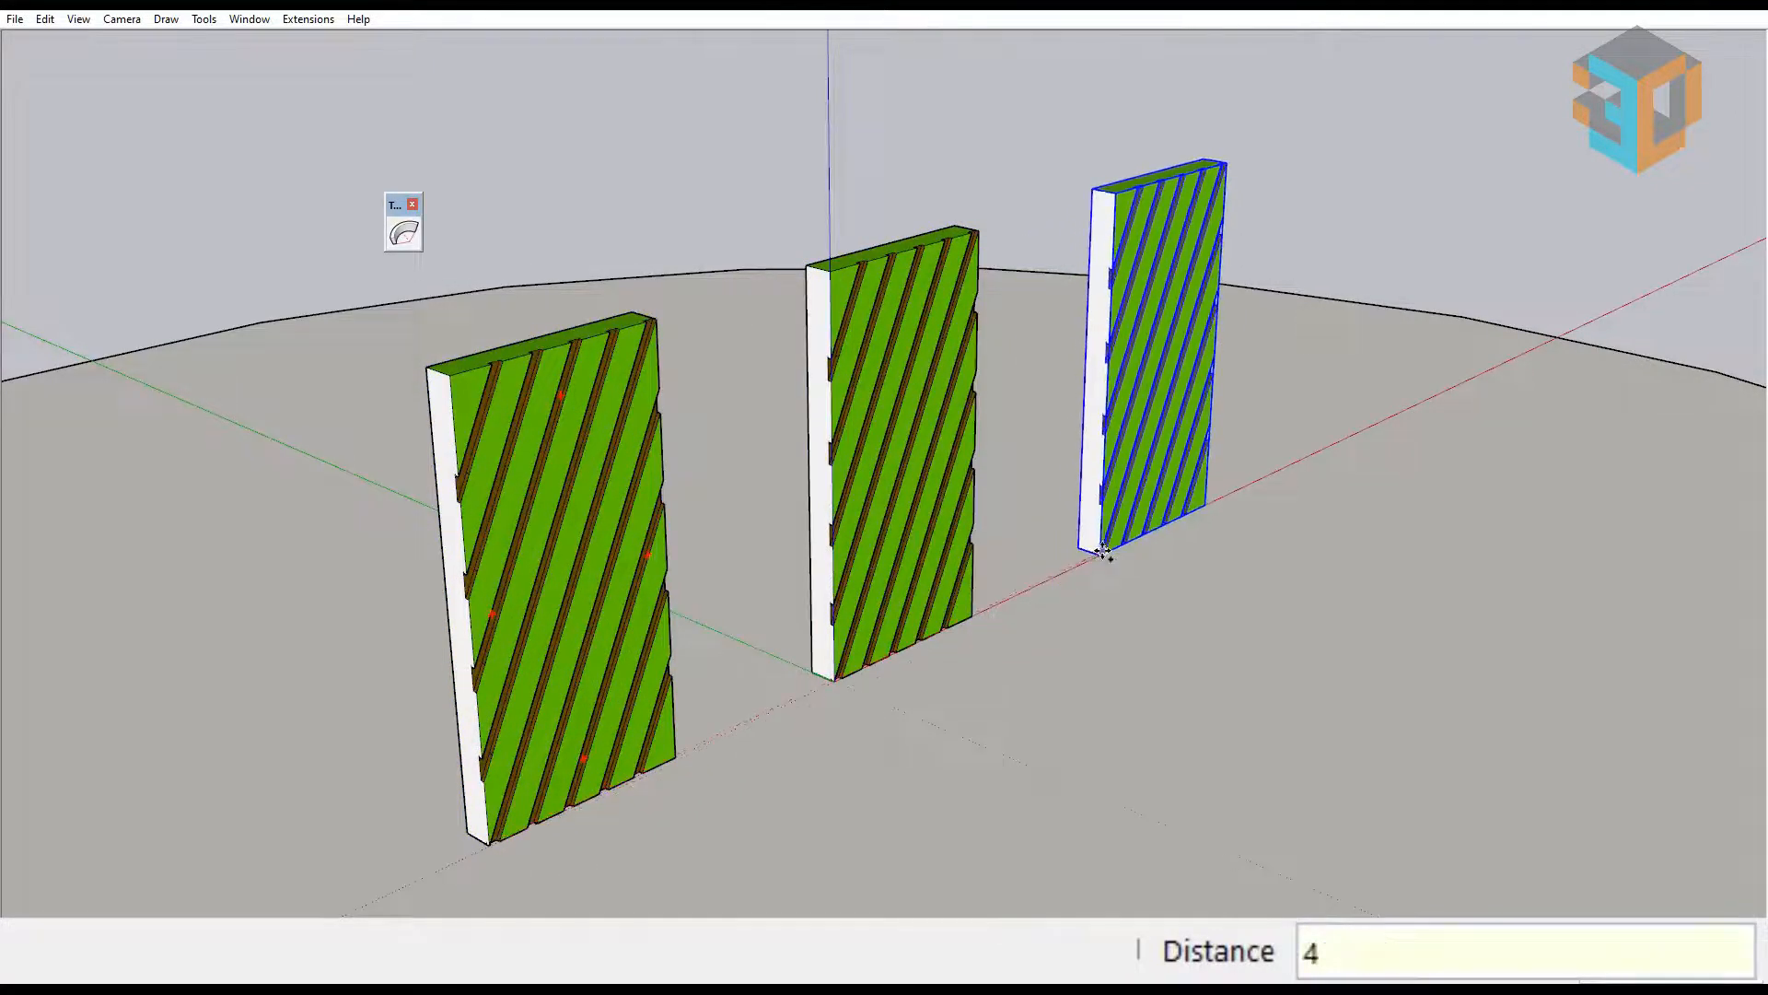
{"action": "key", "text": "Return"}
{"action": "key", "text": "space"}
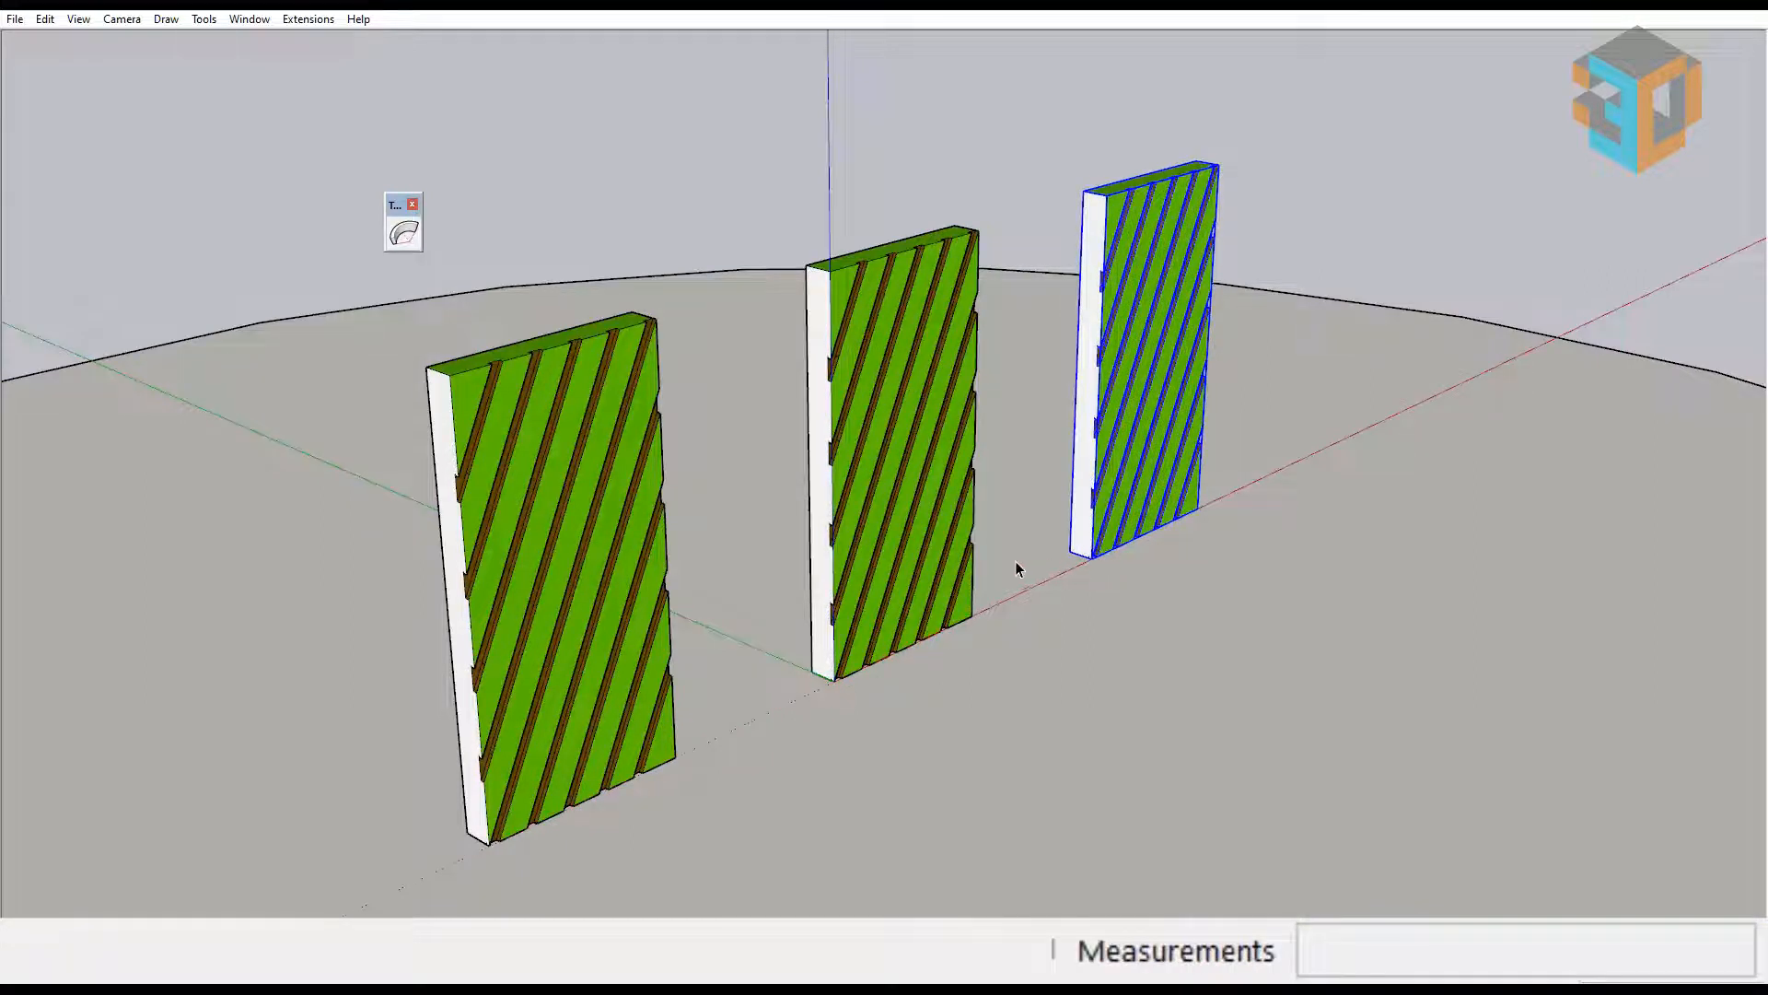
Step: Bend the middle grooved panel with TrueBend to 360° into a closed cylinder and commit the bend
{"action": "left_click", "coordinate": [891, 471]}
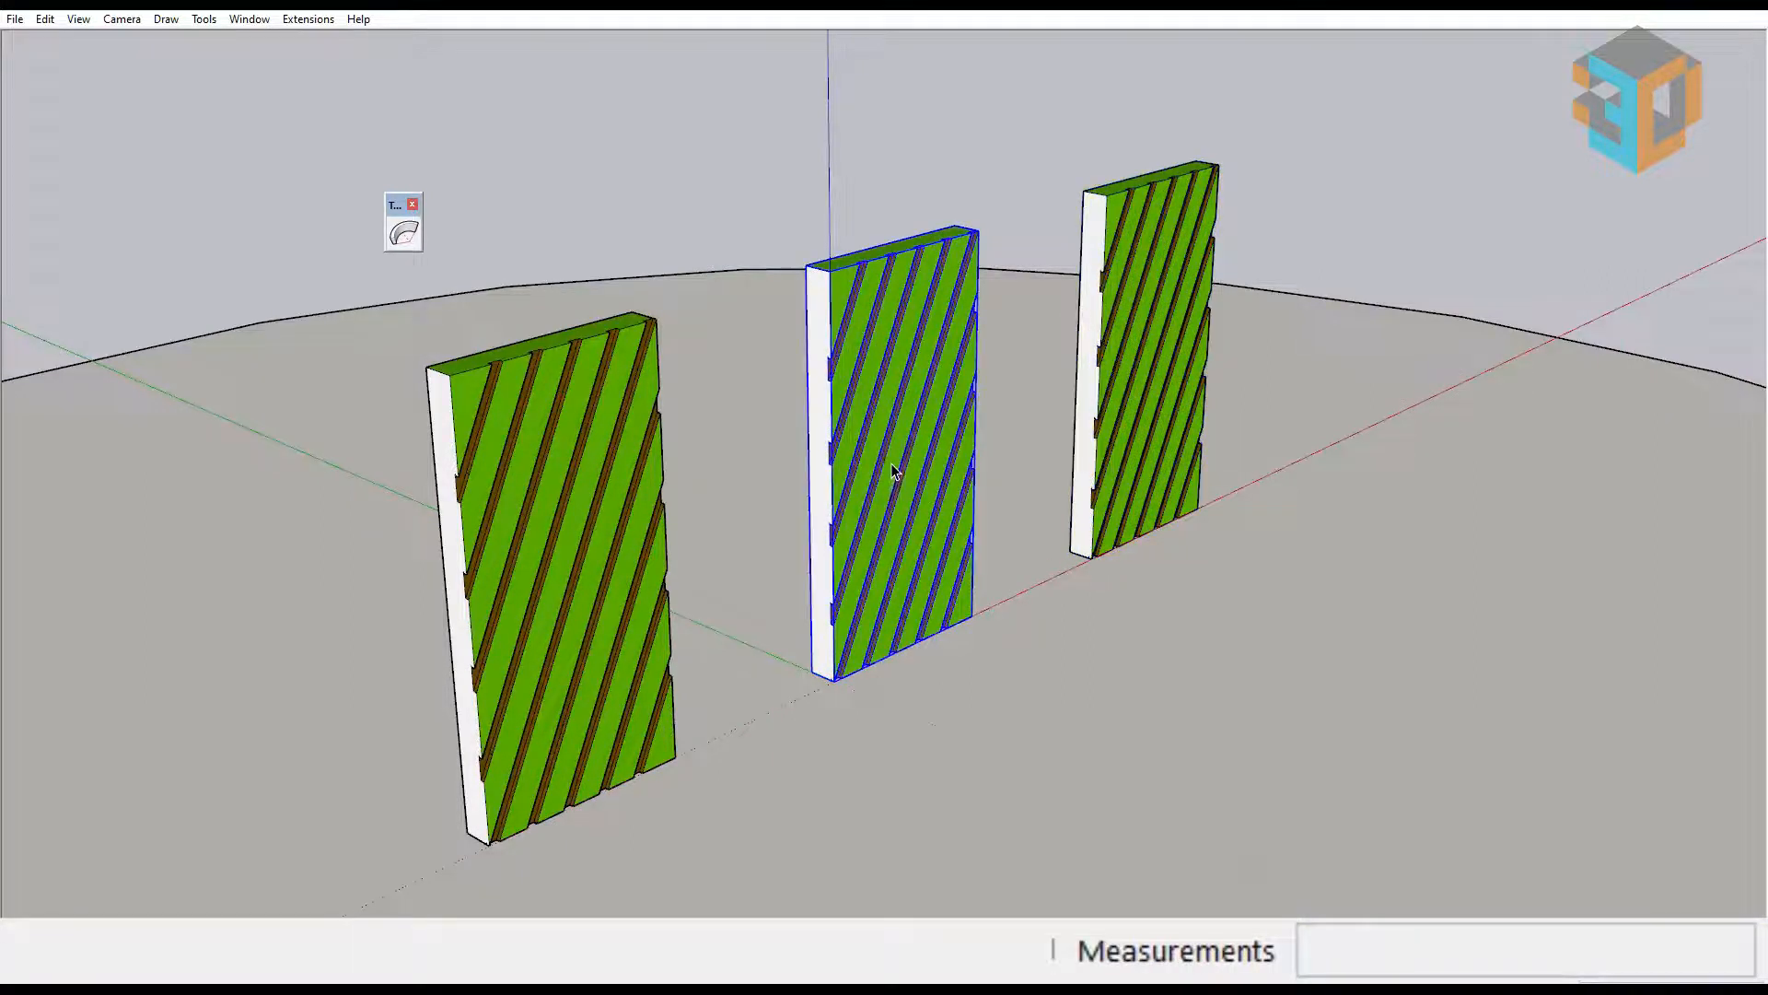
{"action": "left_click", "coordinate": [398, 239]}
{"action": "left_click_drag", "start_coordinate": [938, 470], "coordinate": [743, 385]}
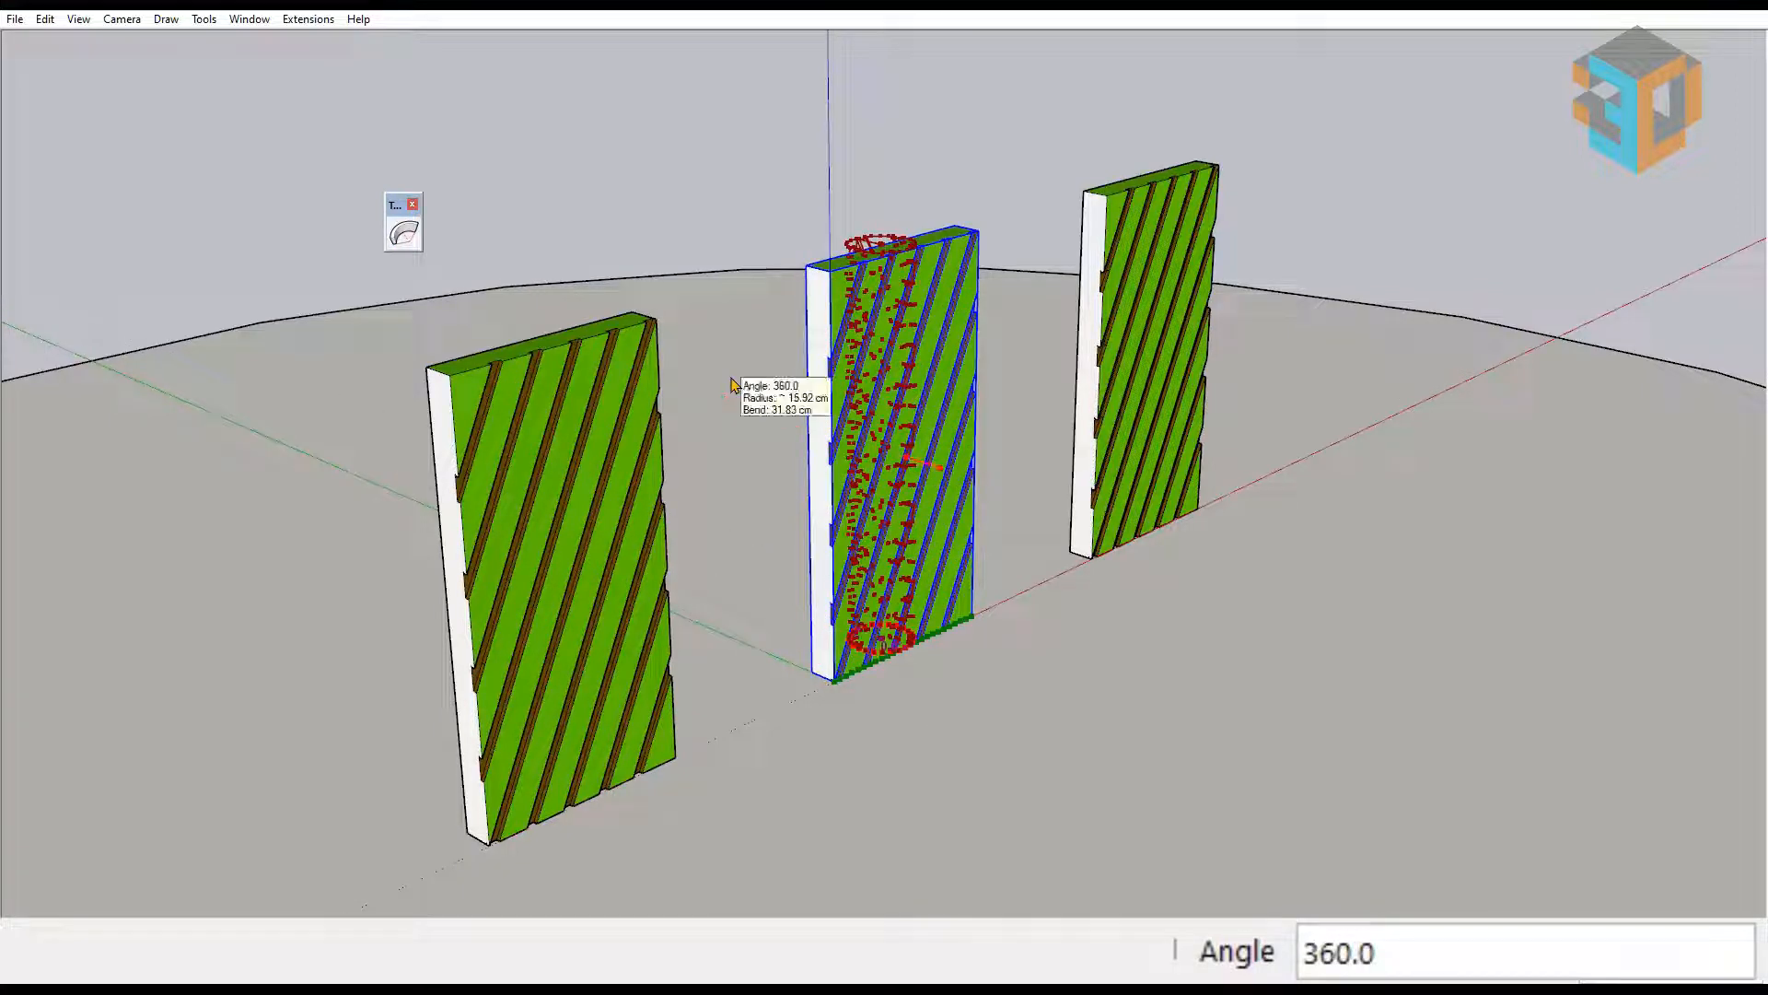
{"action": "right_click", "coordinate": [734, 385]}
{"action": "left_click", "coordinate": [783, 389]}
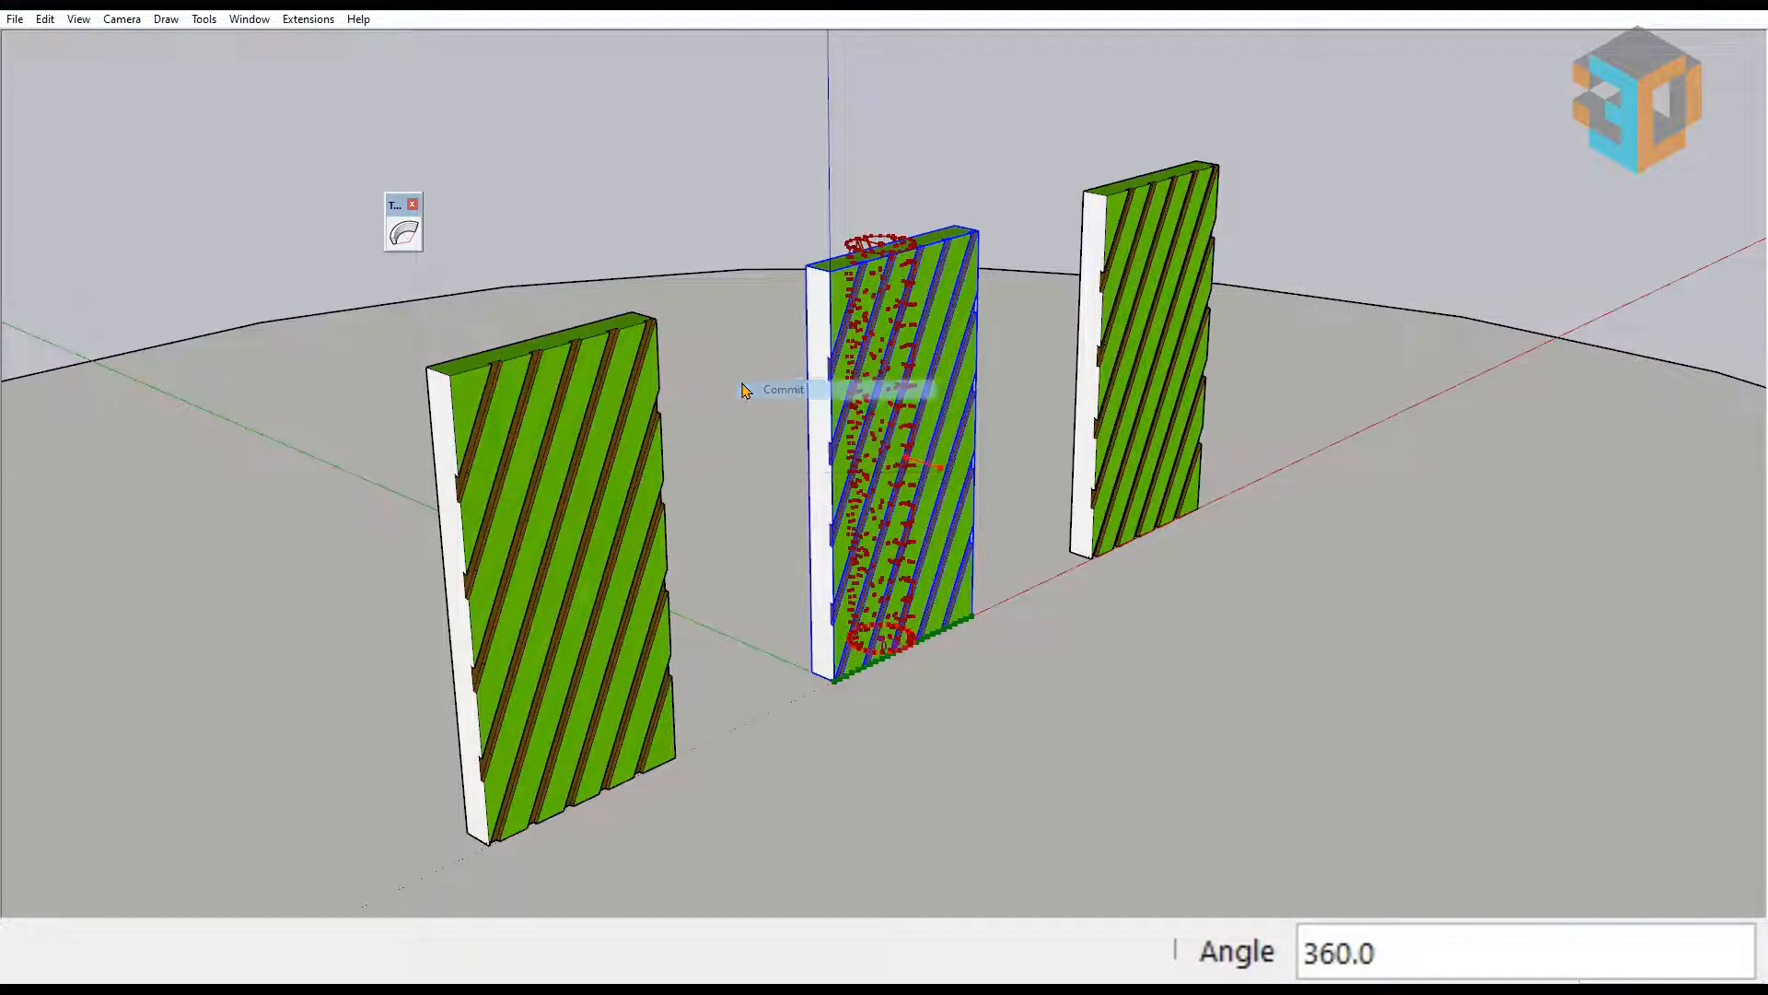